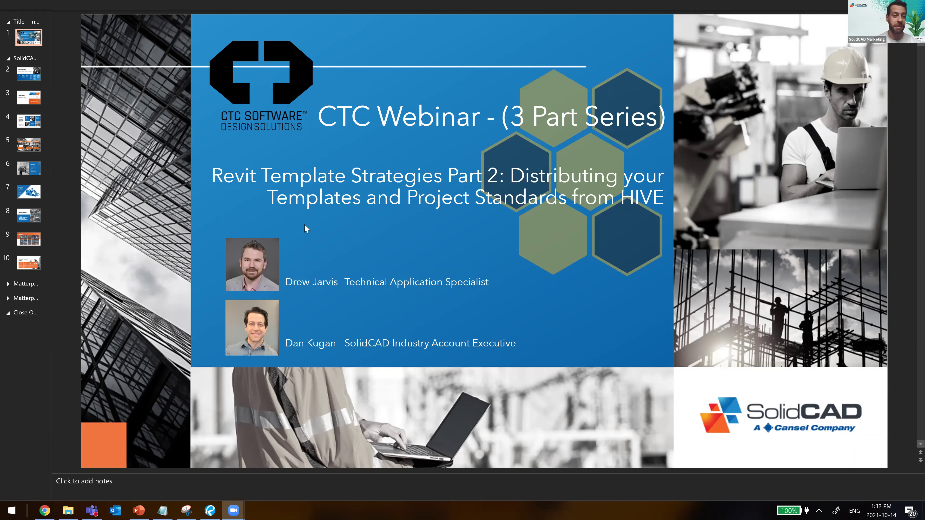
{"action": "left_click", "coordinate": [23, 74]}
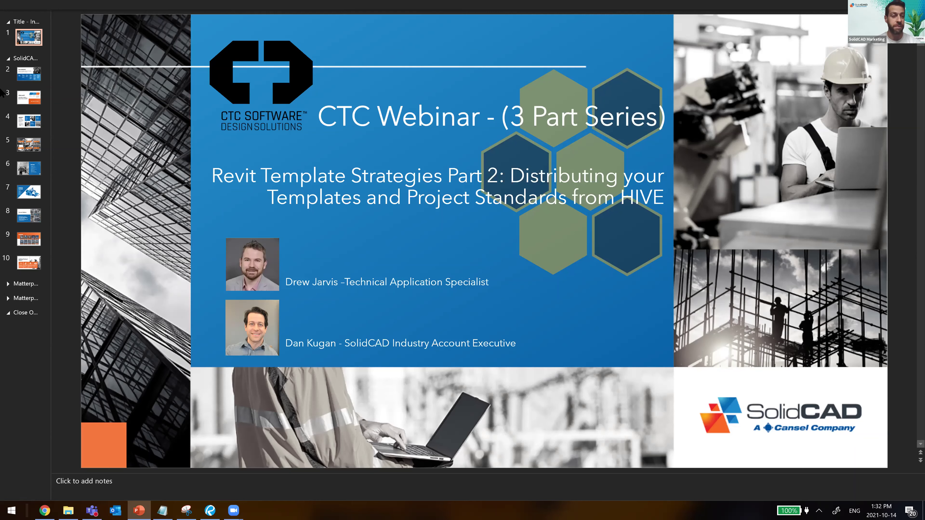
{"action": "left_click", "coordinate": [37, 73]}
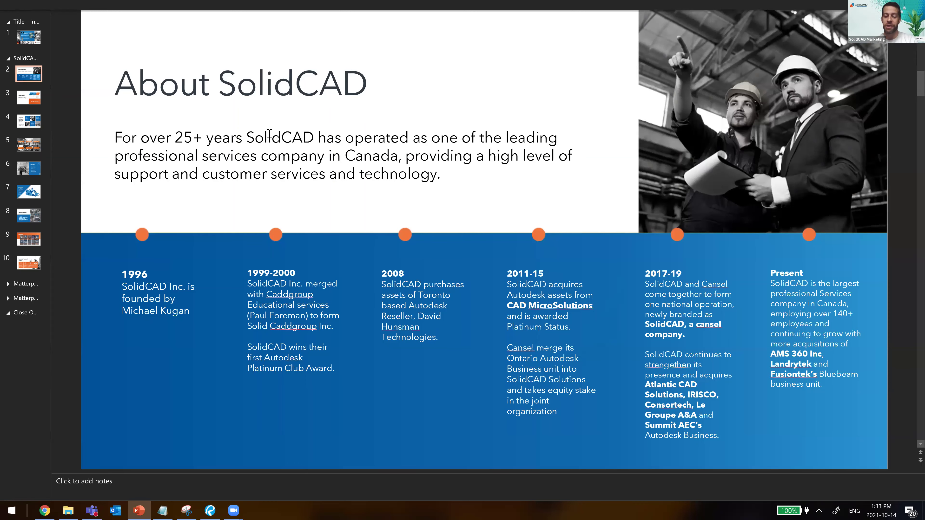
{"action": "key", "text": "Page_Down"}
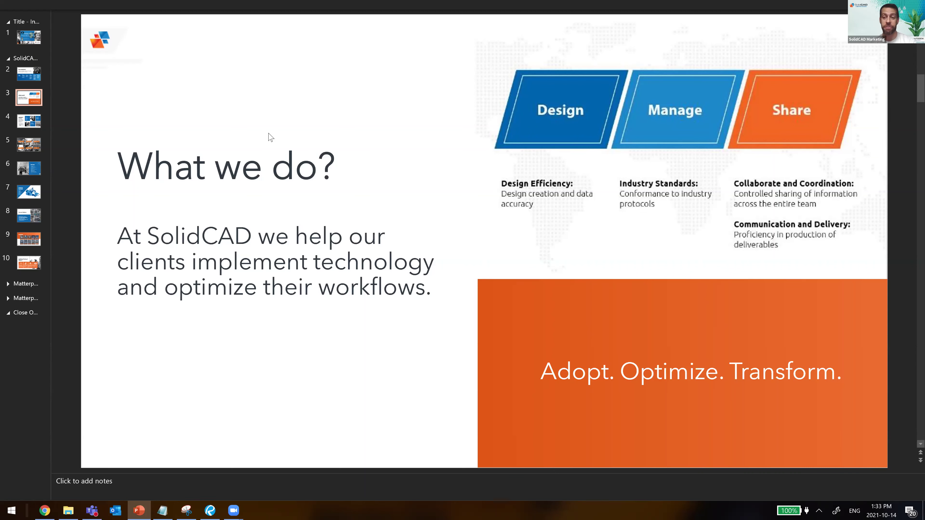
{"action": "key", "text": "Page_Down"}
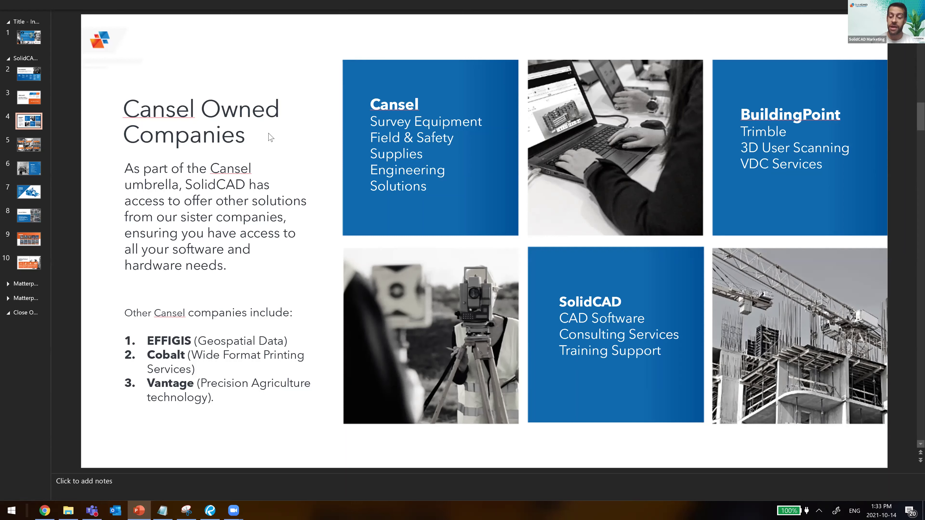
{"action": "key", "text": "Down"}
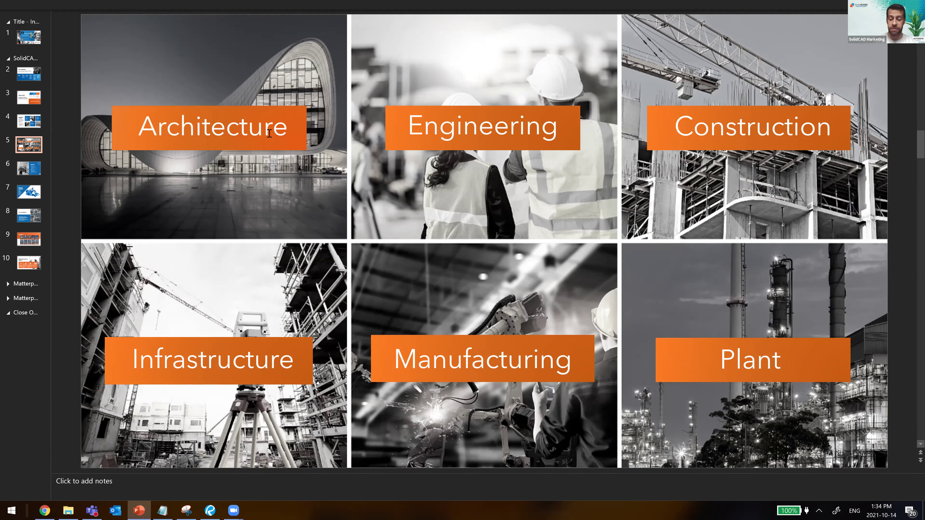
{"action": "key", "text": "Page_Down"}
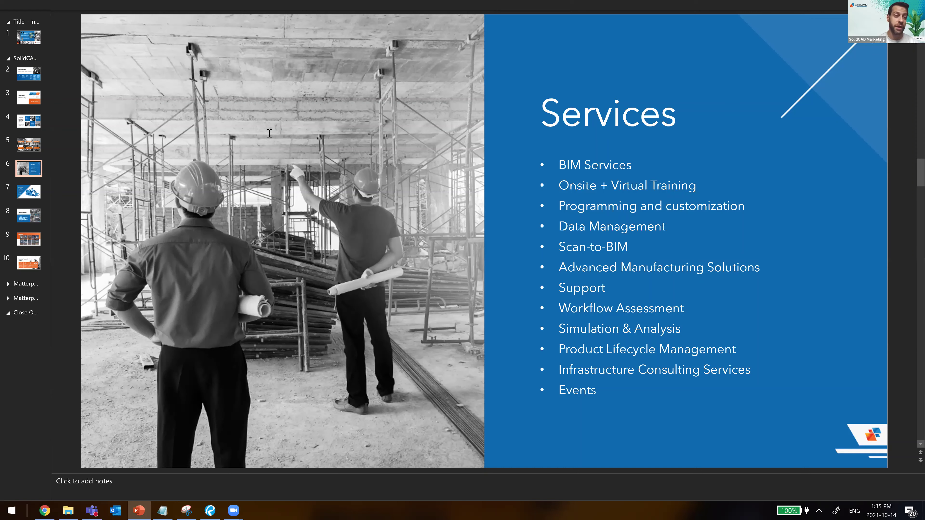
{"action": "scroll", "coordinate": [269, 133], "scroll_direction": "down", "scroll_amount": 1}
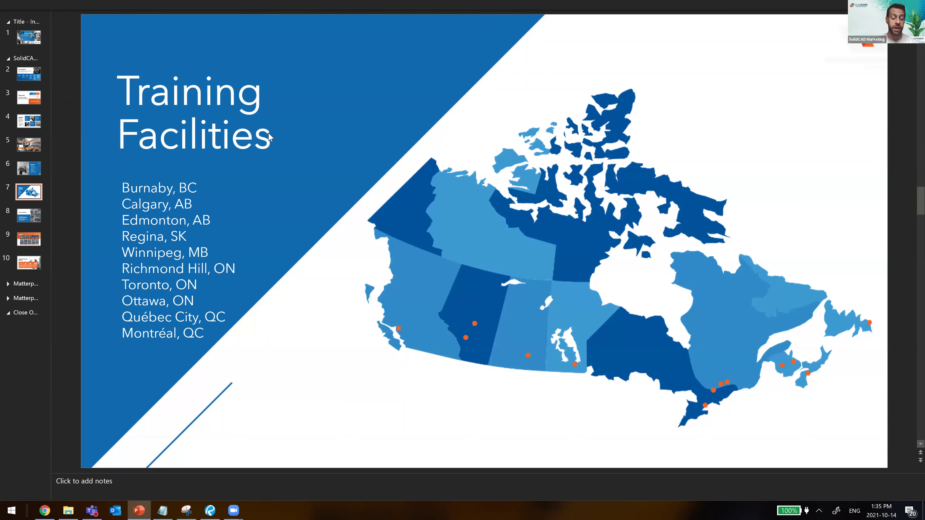
{"action": "scroll", "coordinate": [269, 136], "scroll_direction": "down", "scroll_amount": 1}
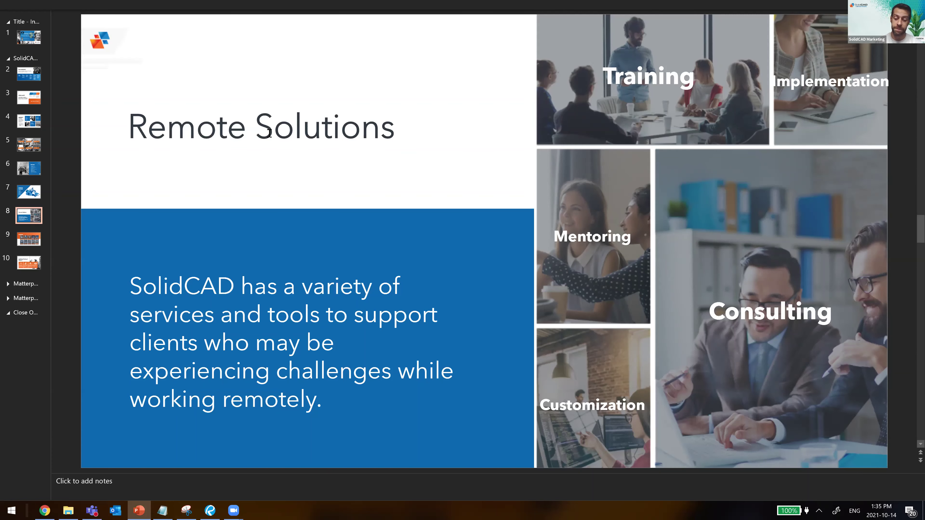
{"action": "key", "text": "Page_Down"}
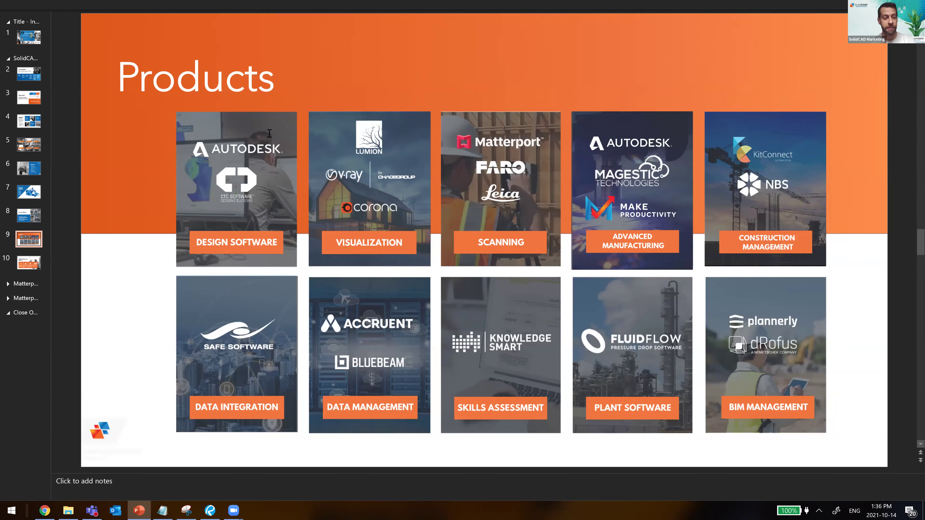
{"action": "scroll", "coordinate": [269, 133], "scroll_direction": "down", "scroll_amount": 1}
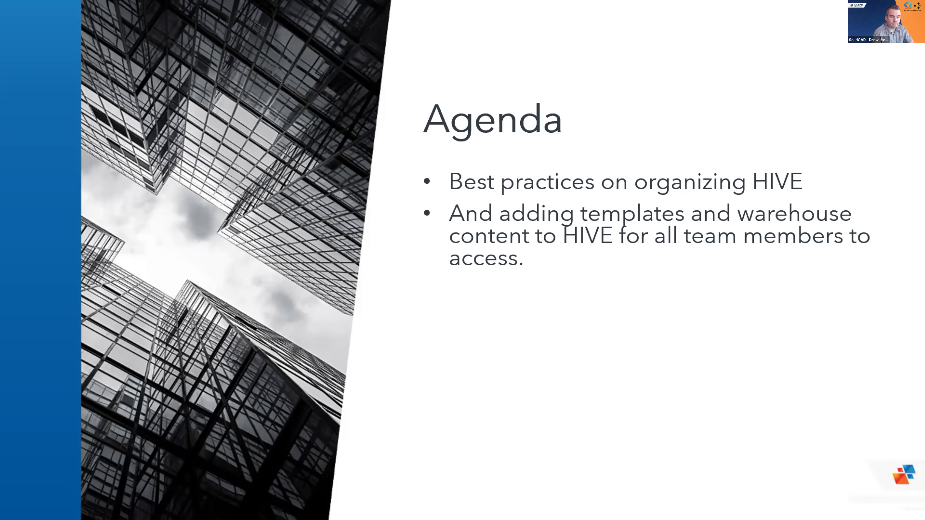
{"action": "key", "text": "Right"}
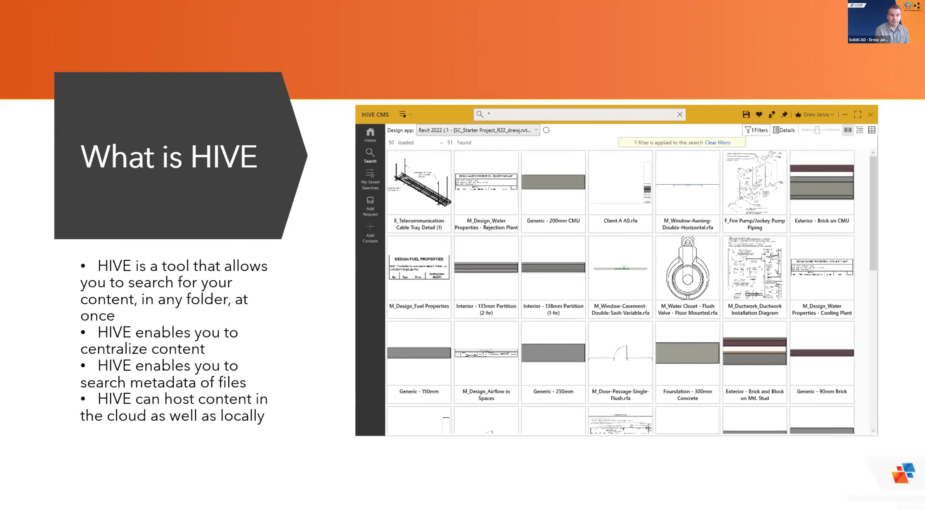
{"action": "key", "text": "Right"}
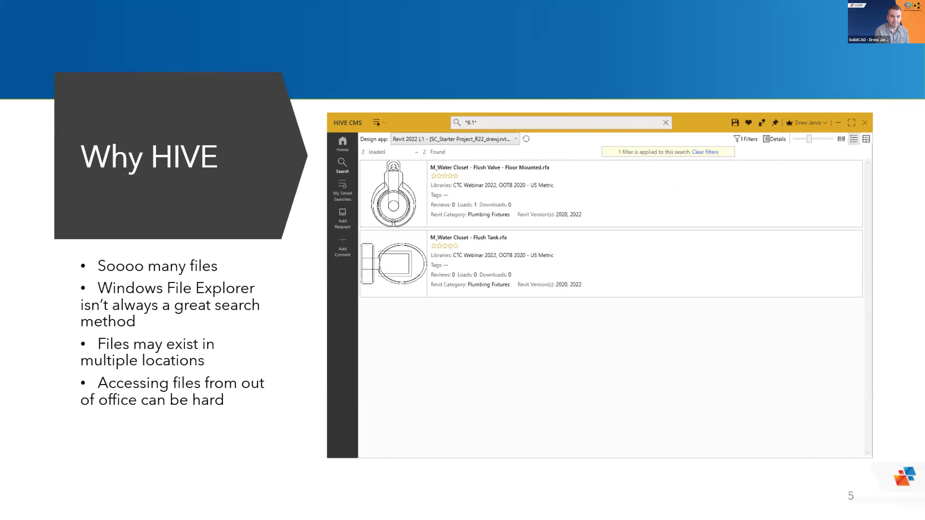
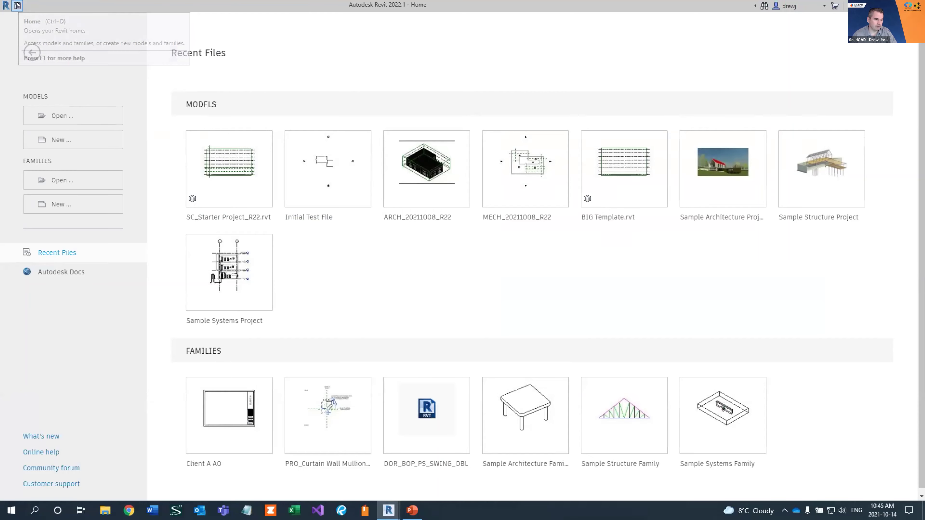
In Revit, leave the home screen and look over the free tools in the CTC BIM Project and BIM Manager suites.
{"action": "left_click", "coordinate": [17, 5]}
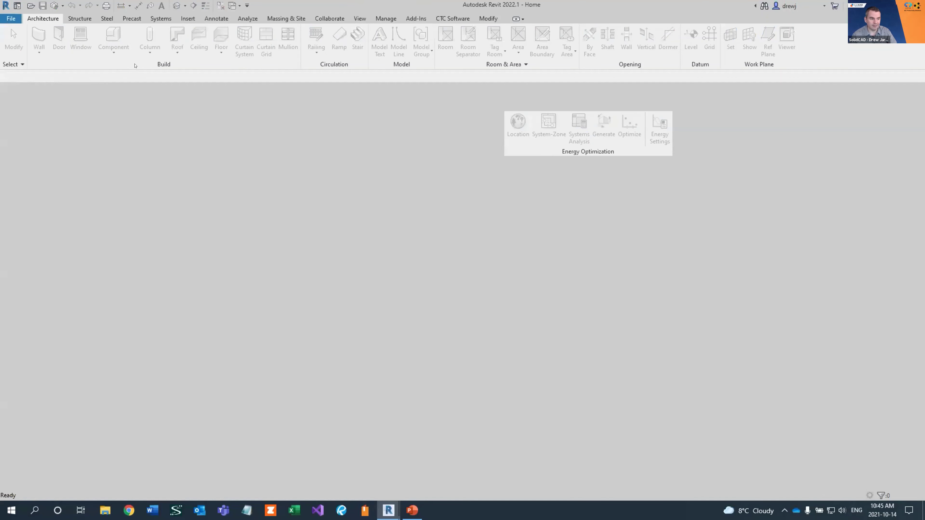
{"action": "left_click", "coordinate": [448, 19]}
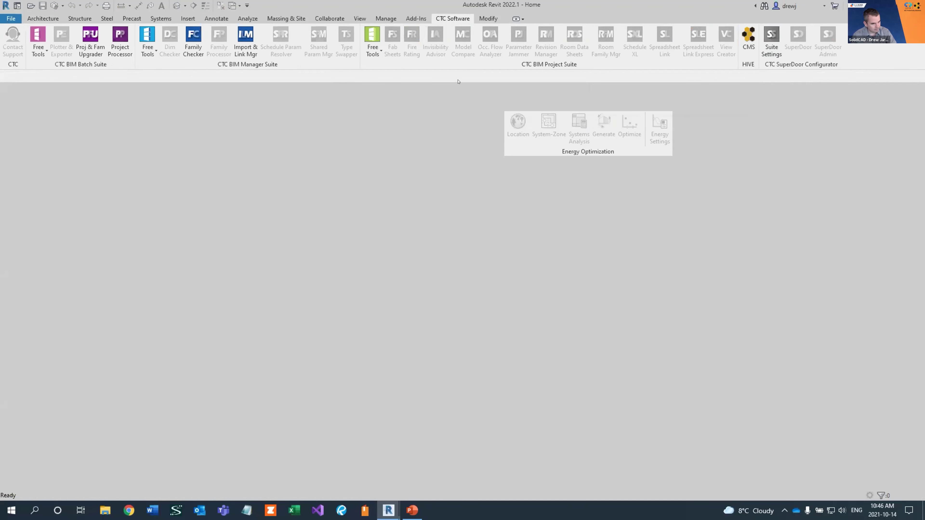
{"action": "left_click", "coordinate": [373, 52]}
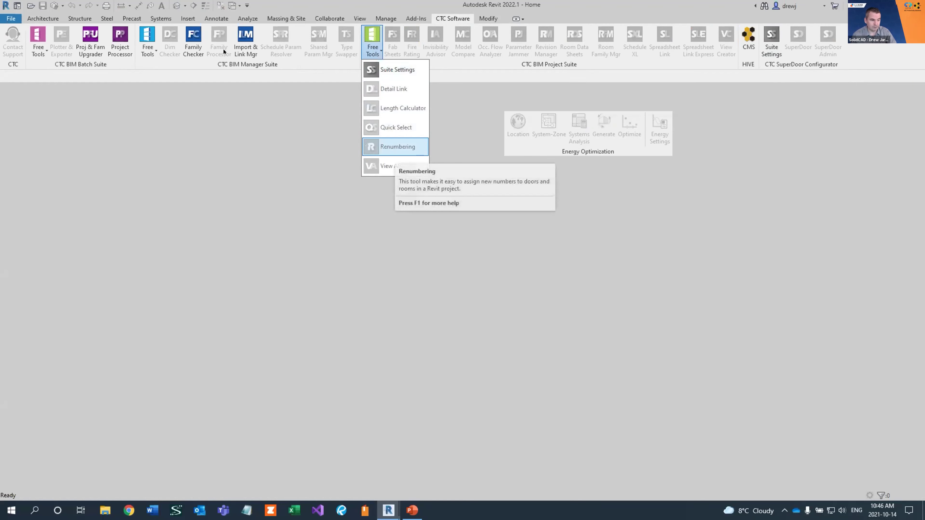
{"action": "left_click", "coordinate": [148, 50]}
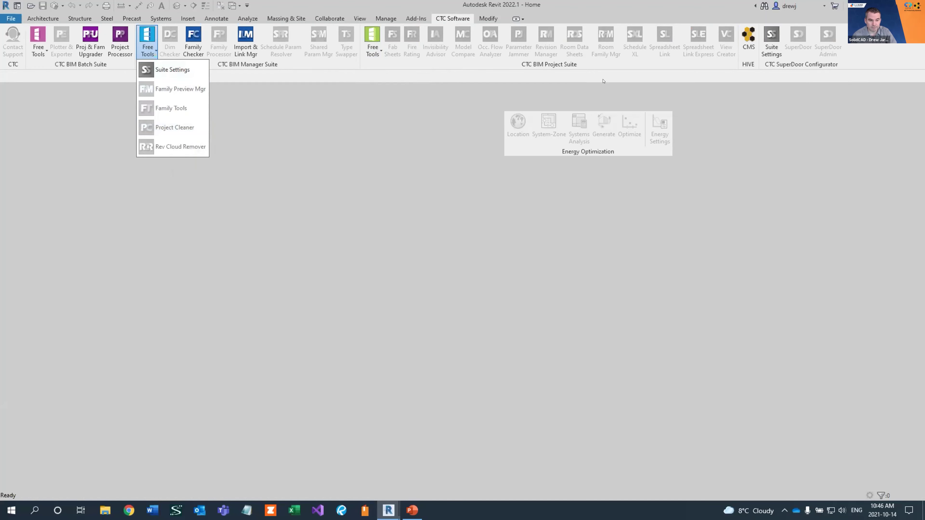
{"action": "left_click", "coordinate": [680, 74]}
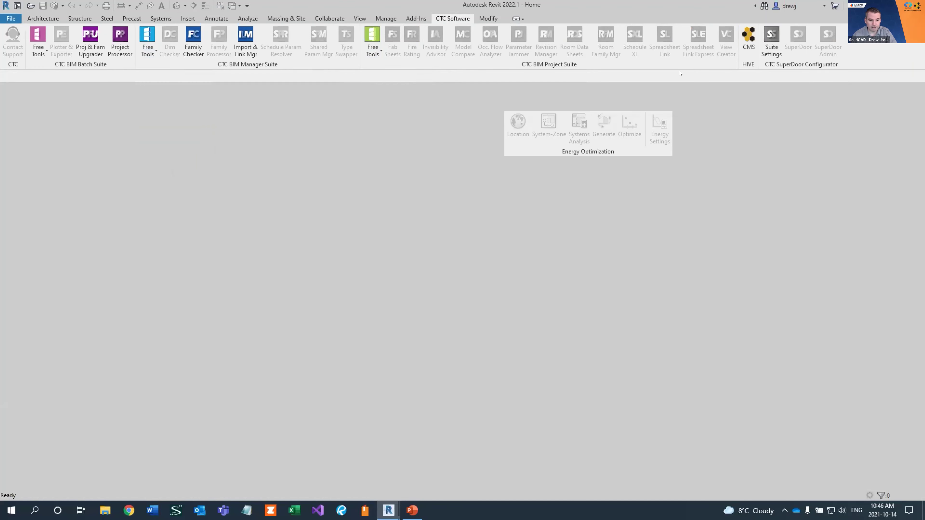
Launch HIVE CMS without installing the update and open the CTC Webinar 2022 library.
{"action": "left_click", "coordinate": [748, 43]}
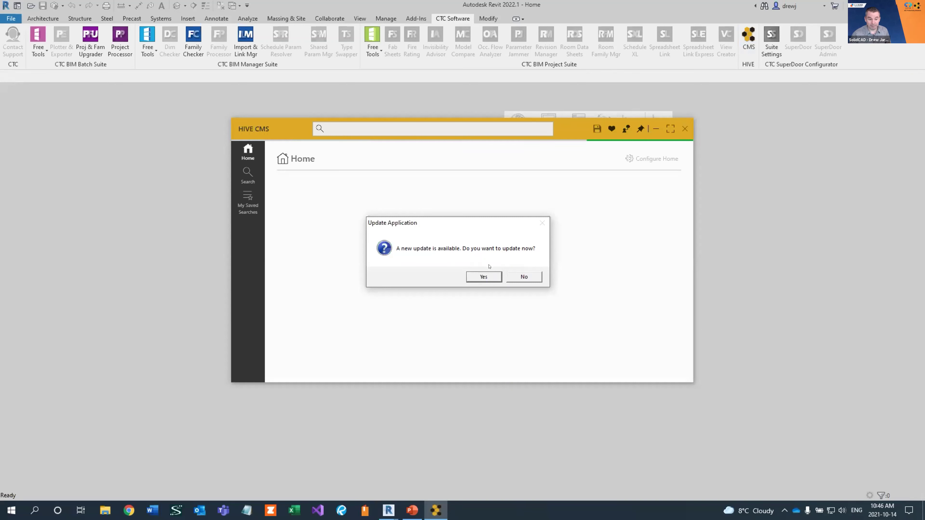
{"action": "left_click", "coordinate": [517, 278]}
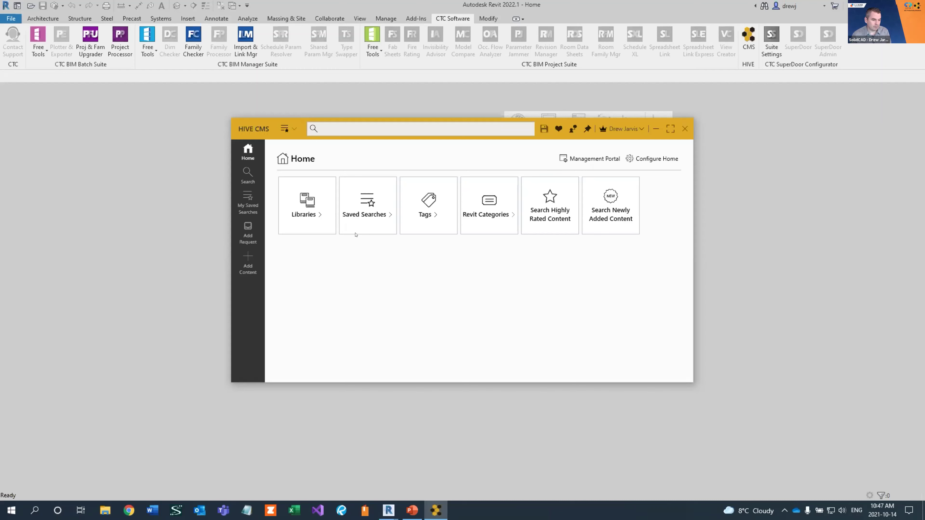
{"action": "left_click", "coordinate": [305, 206]}
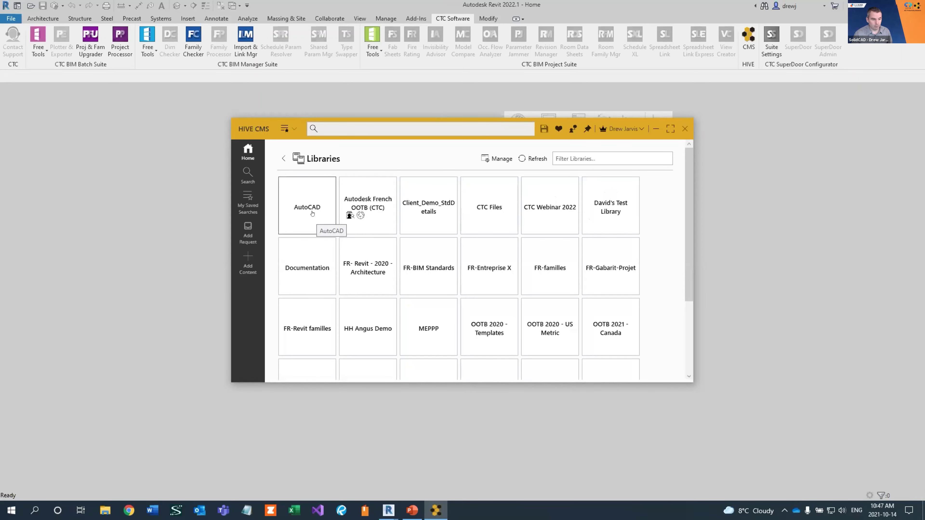
{"action": "left_click", "coordinate": [543, 208]}
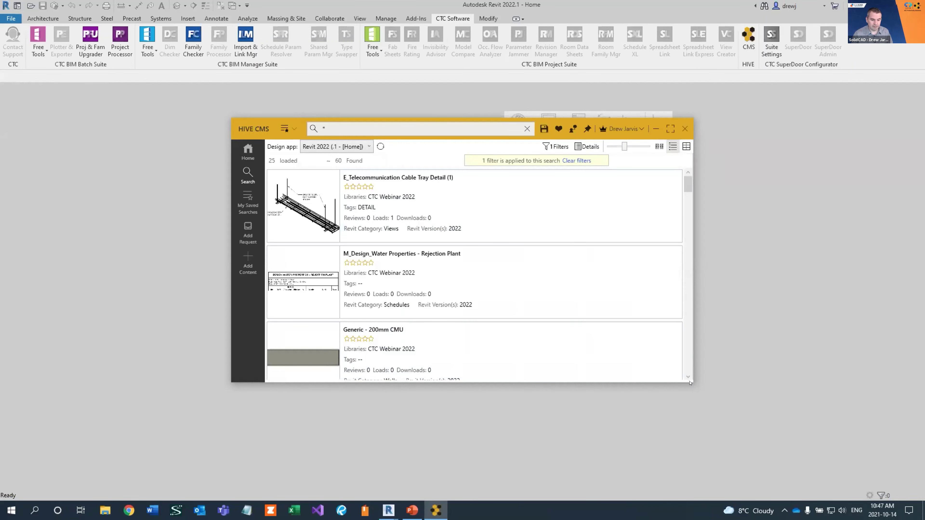
Reposition and enlarge the HIVE CMS window to show more of the library results.
{"action": "left_click_drag", "start_coordinate": [688, 379], "coordinate": [831, 454]}
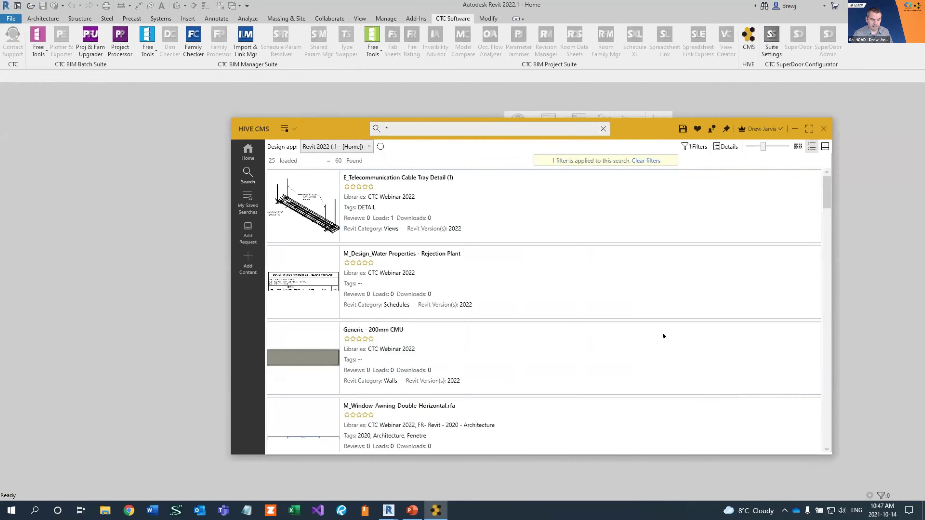
{"action": "left_click_drag", "start_coordinate": [335, 126], "coordinate": [196, 52]}
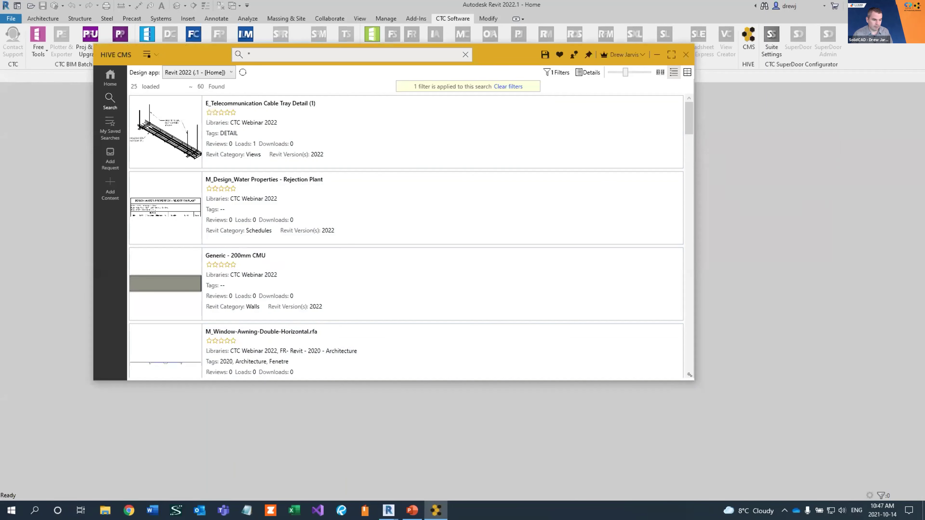
{"action": "left_click_drag", "start_coordinate": [689, 376], "coordinate": [854, 466]}
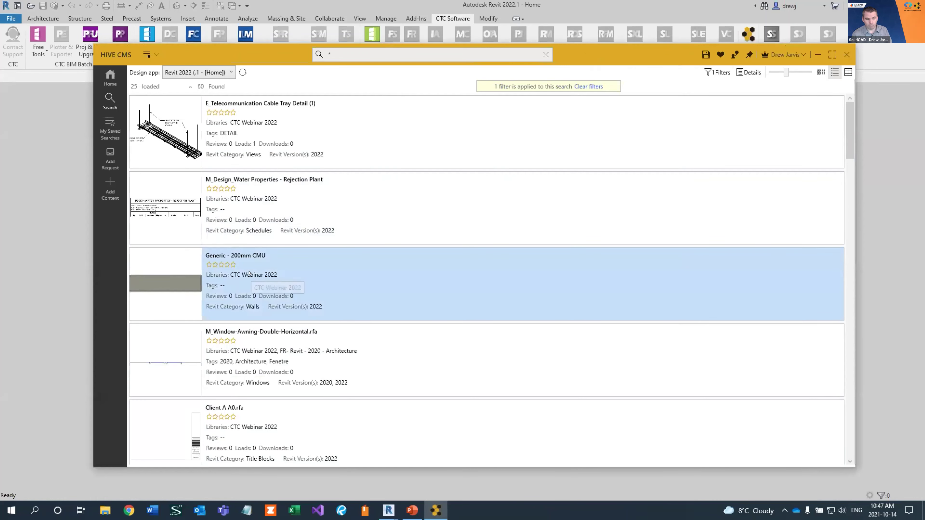
Browse the CTC Webinar 2022 library content and compare its tile, table and list views.
{"action": "scroll", "coordinate": [249, 271], "scroll_direction": "down", "scroll_amount": 10}
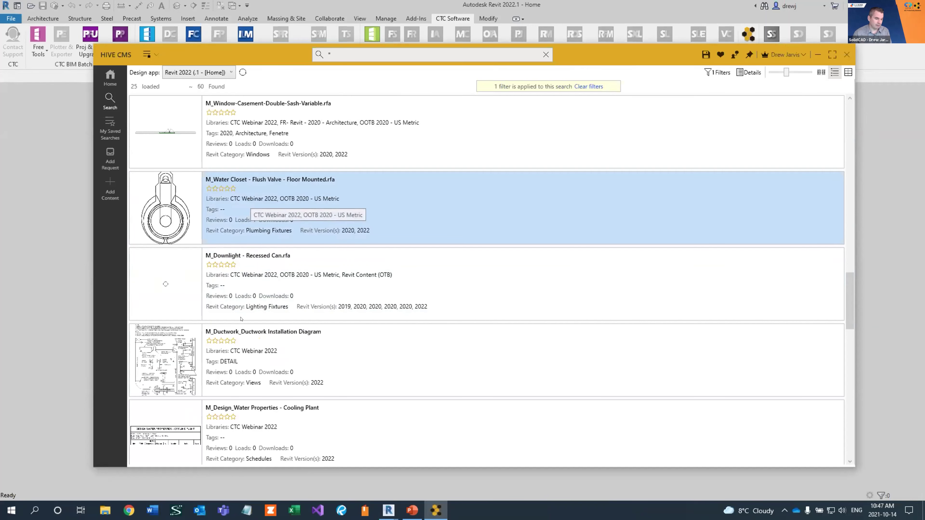
{"action": "scroll", "coordinate": [242, 214], "scroll_direction": "down", "scroll_amount": 3}
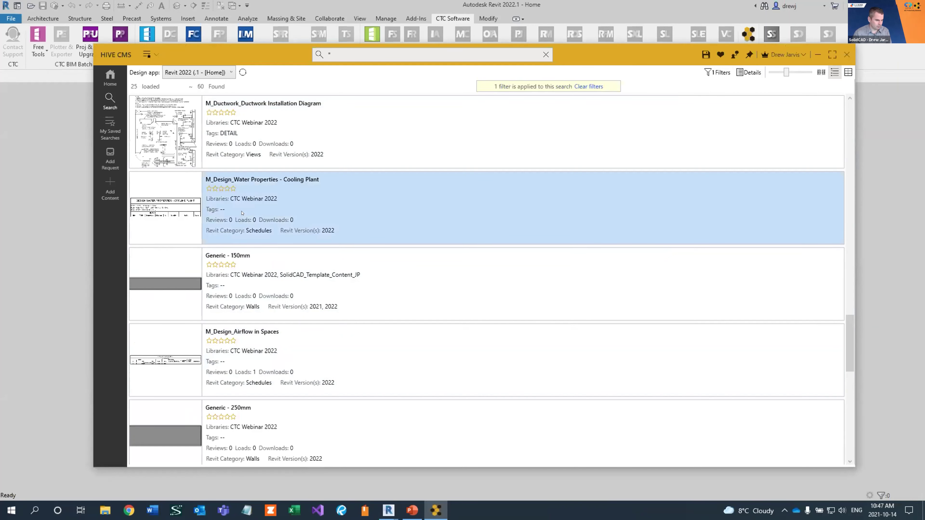
{"action": "scroll", "coordinate": [242, 213], "scroll_direction": "down", "scroll_amount": 6}
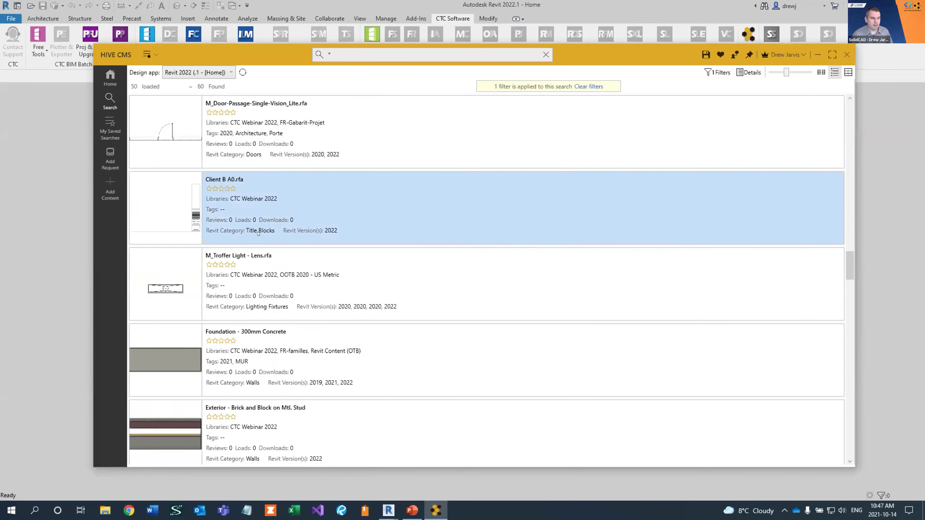
{"action": "scroll", "coordinate": [258, 232], "scroll_direction": "up", "scroll_amount": 15}
{"action": "scroll", "coordinate": [264, 230], "scroll_direction": "up", "scroll_amount": 3}
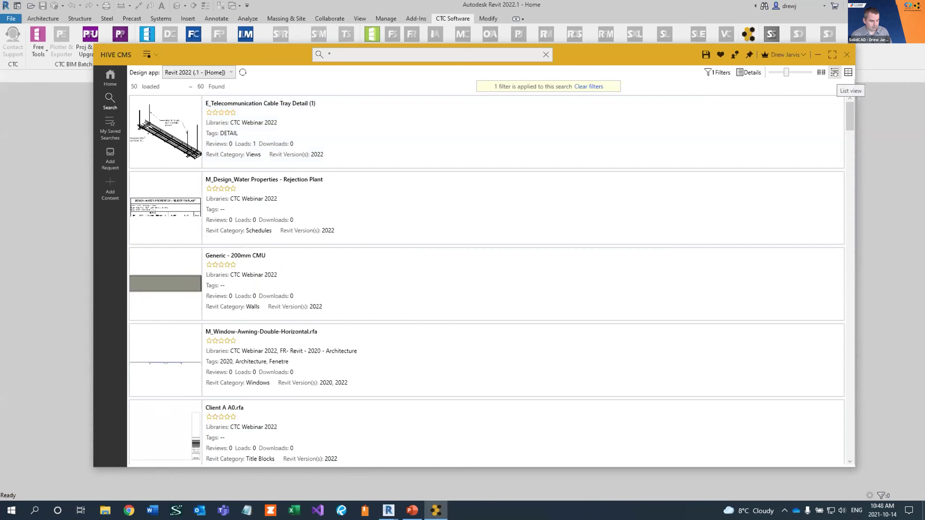
{"action": "left_click", "coordinate": [821, 72]}
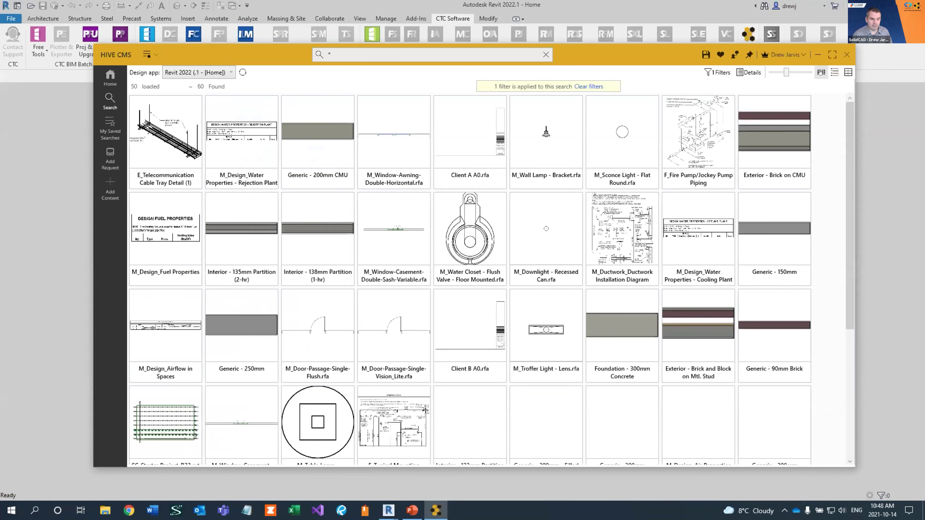
{"action": "left_click", "coordinate": [845, 73]}
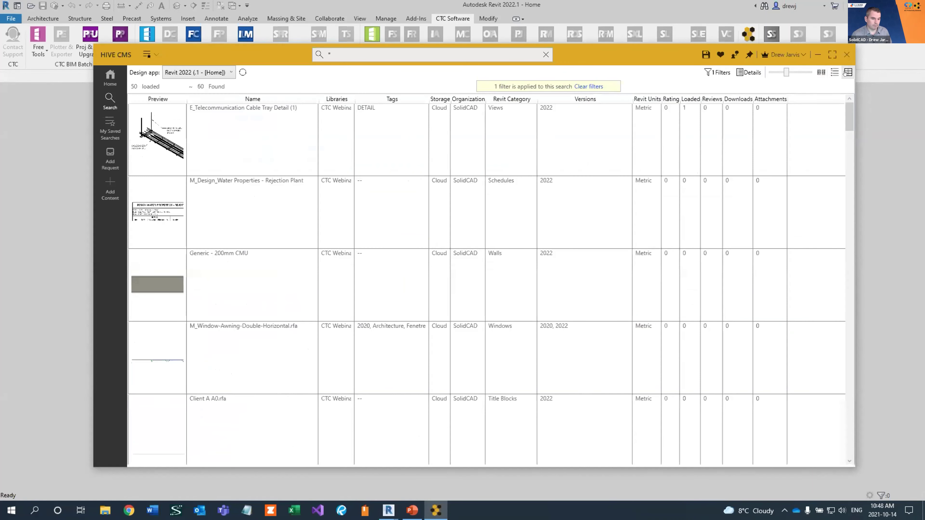
{"action": "left_click", "coordinate": [834, 72]}
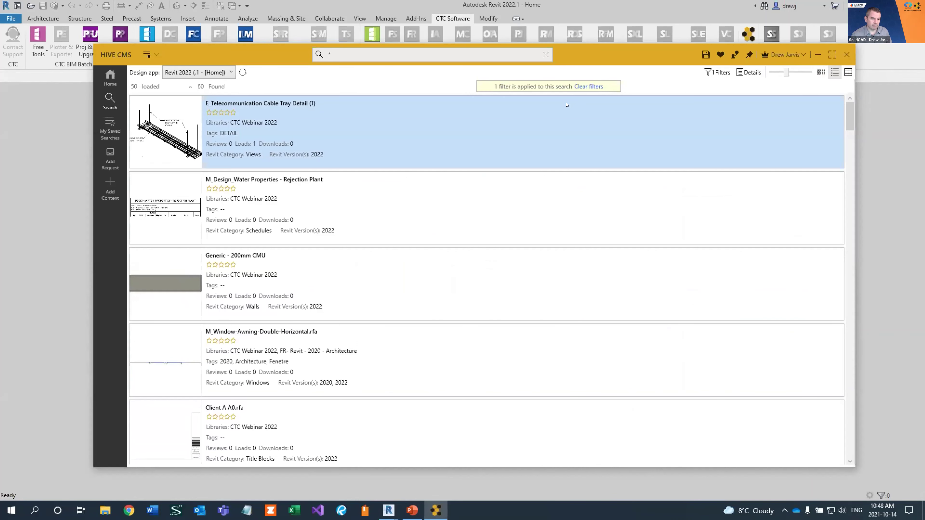
Show the details of the Generic - 200mm CMU wall and examine its content and Revit properties.
{"action": "left_click", "coordinate": [749, 73]}
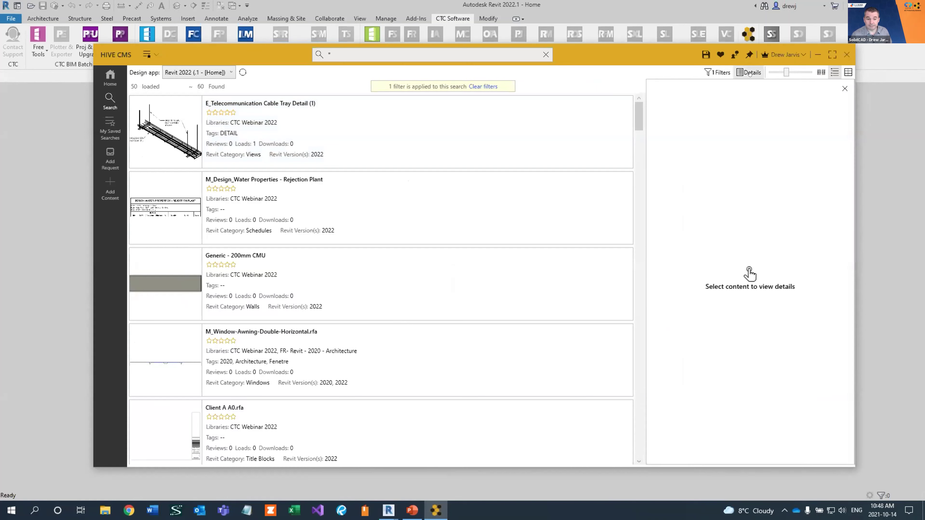
{"action": "left_click", "coordinate": [487, 265]}
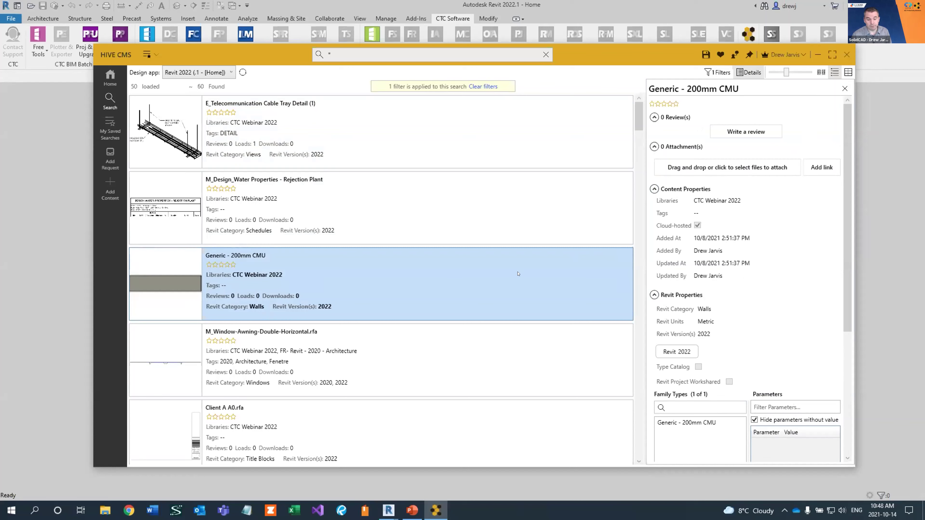
{"action": "scroll", "coordinate": [702, 325], "scroll_direction": "down", "scroll_amount": 1}
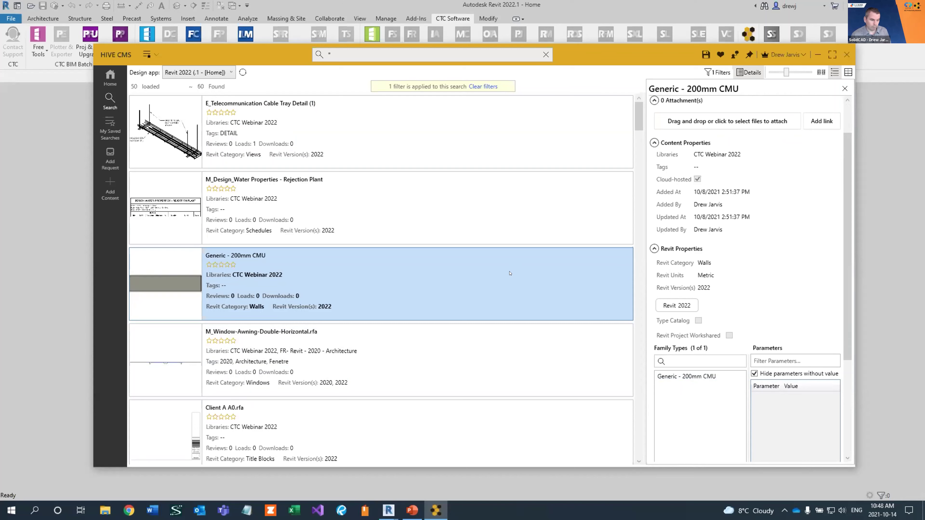
Browse further down the library and examine the family types and Revit properties of M_Door-Passage-Single-Flush.rfa.
{"action": "scroll", "coordinate": [510, 273], "scroll_direction": "down", "scroll_amount": 10}
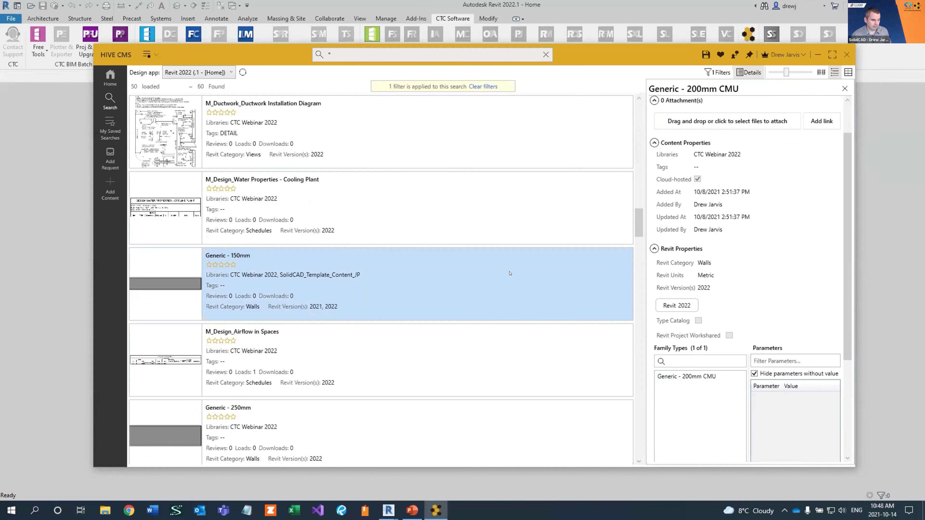
{"action": "scroll", "coordinate": [510, 273], "scroll_direction": "down", "scroll_amount": 3}
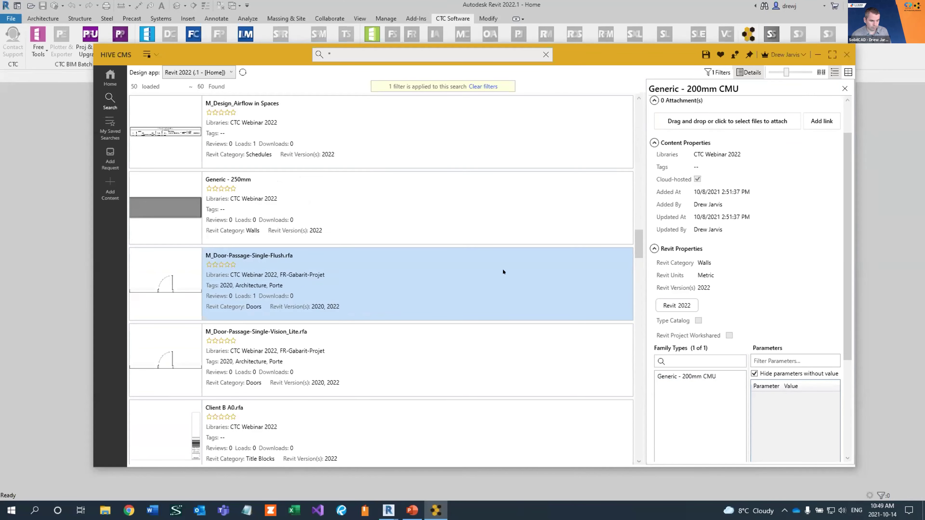
{"action": "left_click", "coordinate": [504, 272]}
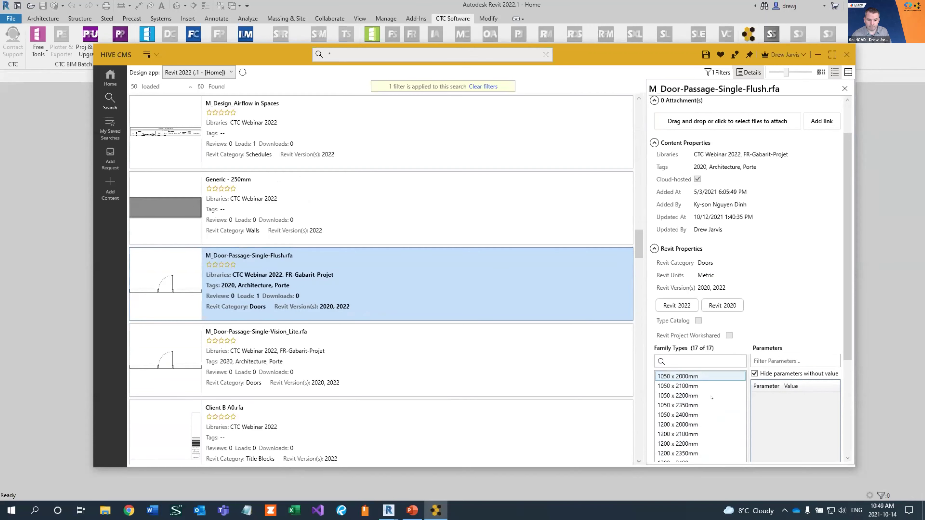
{"action": "left_click", "coordinate": [704, 434]}
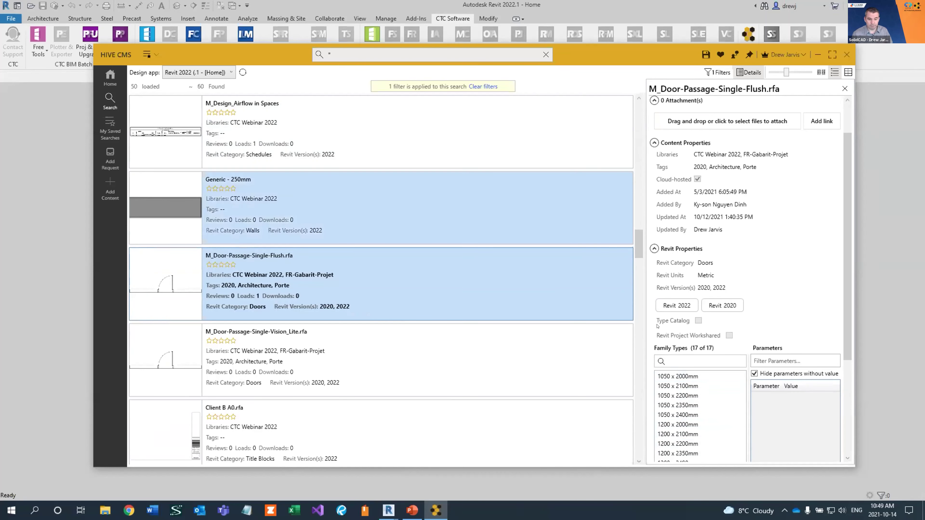
Search the library for *1050 and compare the family types of the matching door and window families.
{"action": "left_click", "coordinate": [351, 51]}
{"action": "type", "text": "1050"}
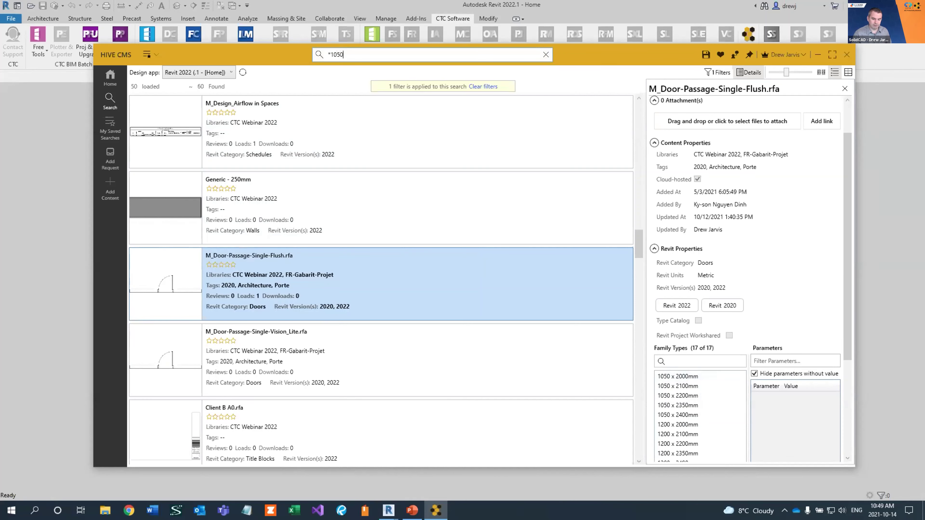
{"action": "key", "text": "Return"}
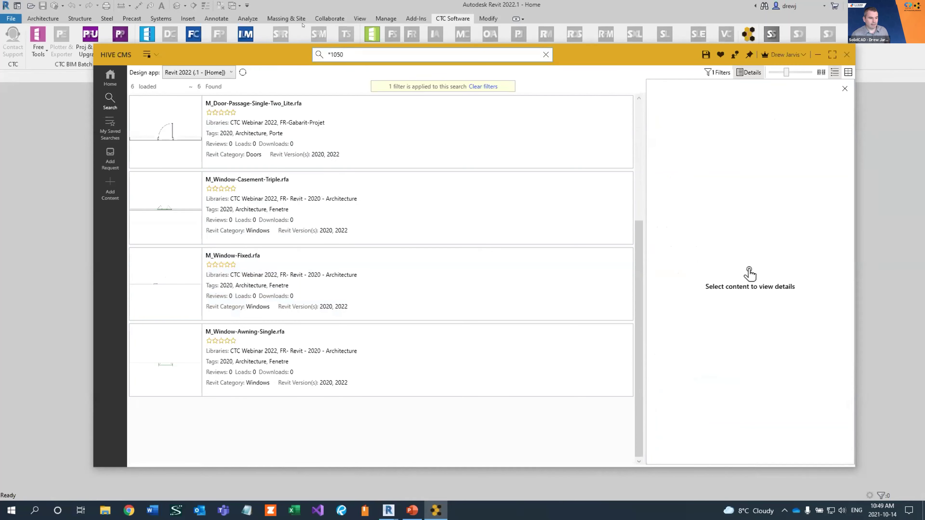
{"action": "left_click", "coordinate": [327, 128]}
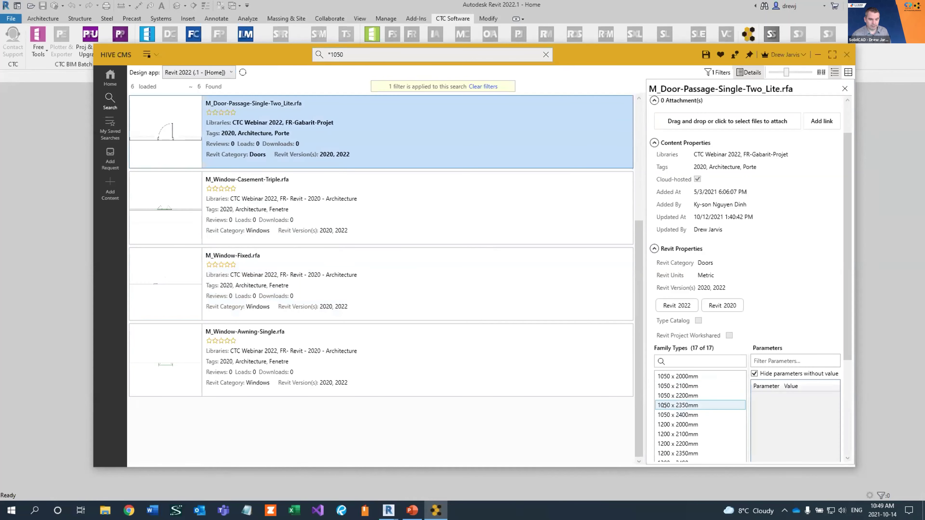
{"action": "left_click", "coordinate": [427, 211]}
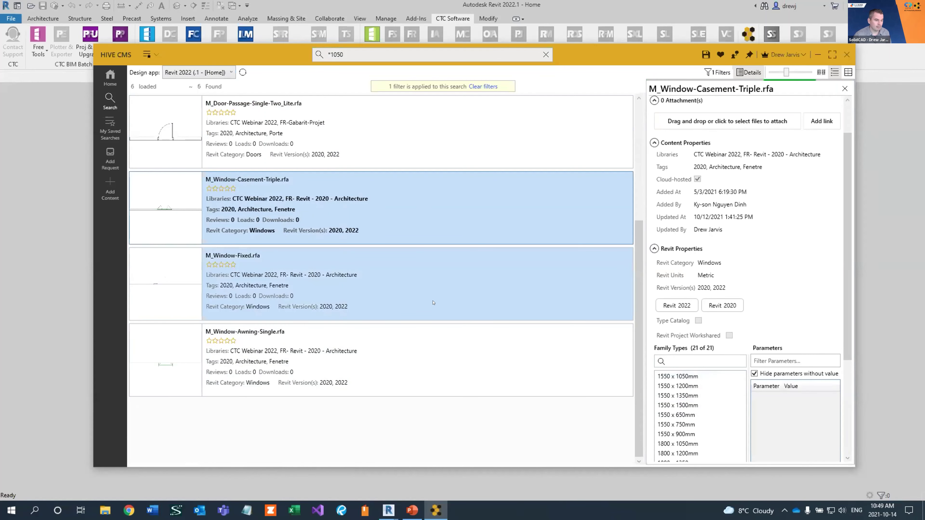
{"action": "left_click", "coordinate": [420, 314]}
{"action": "left_click", "coordinate": [419, 361]}
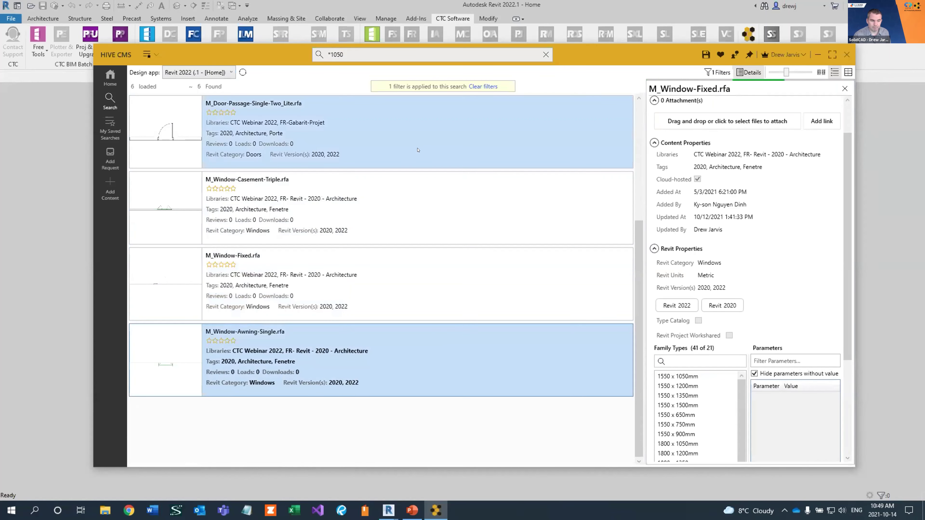
{"action": "left_click", "coordinate": [418, 150]}
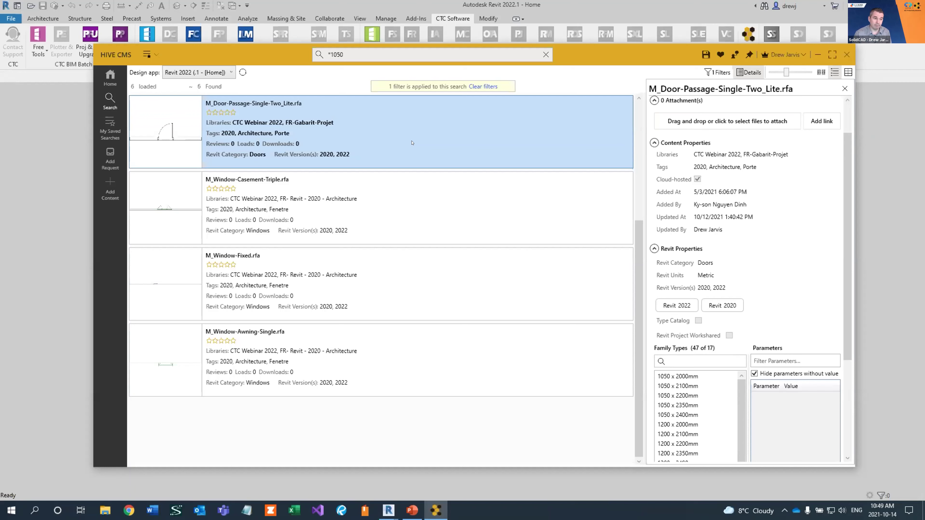
Replace the search term with *R22 and search the library for the starter project.
{"action": "left_click", "coordinate": [374, 55]}
{"action": "key", "text": "BackSpace"}
{"action": "key", "text": "BackSpace"}
{"action": "key", "text": "BackSpace"}
{"action": "key", "text": "BackSpace"}
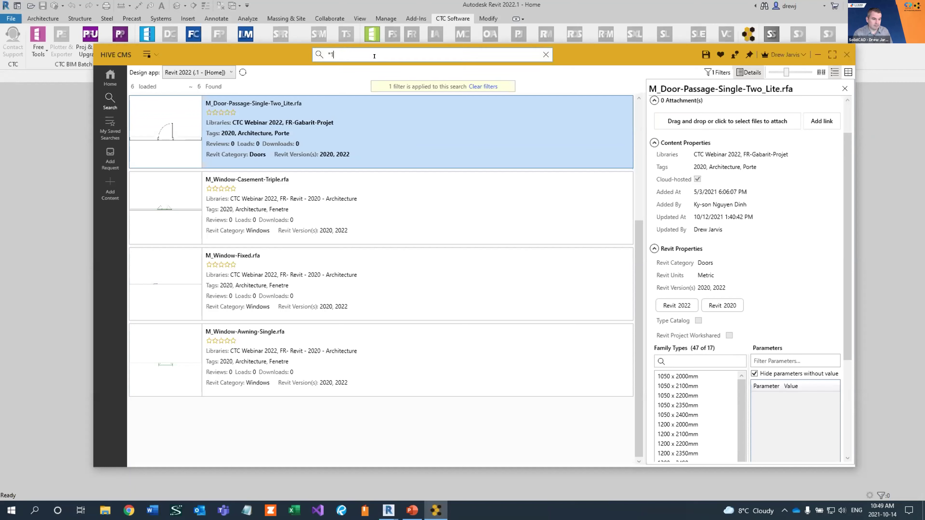
{"action": "type", "text": "R22"}
{"action": "key", "text": "Return"}
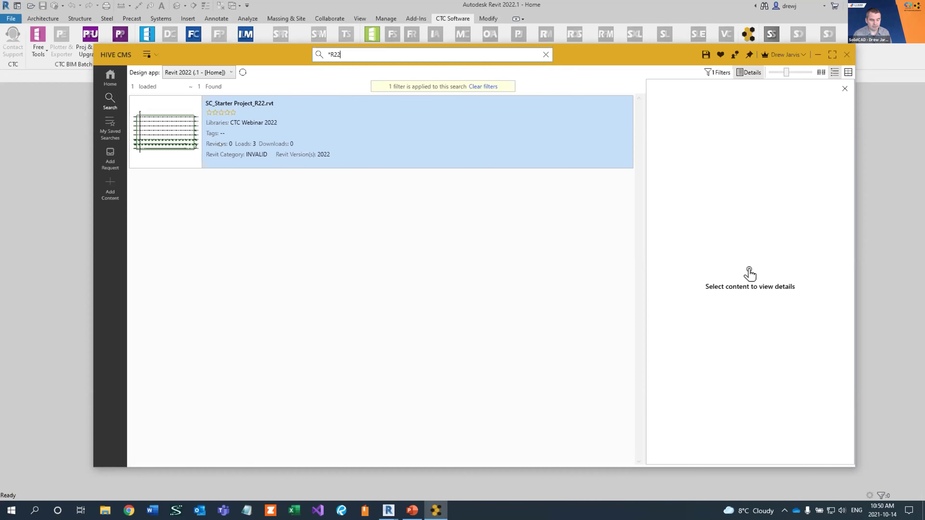
Load SC_Starter Project_R22.rvt into Revit, detached from central with worksets preserved.
{"action": "right_click", "coordinate": [178, 128]}
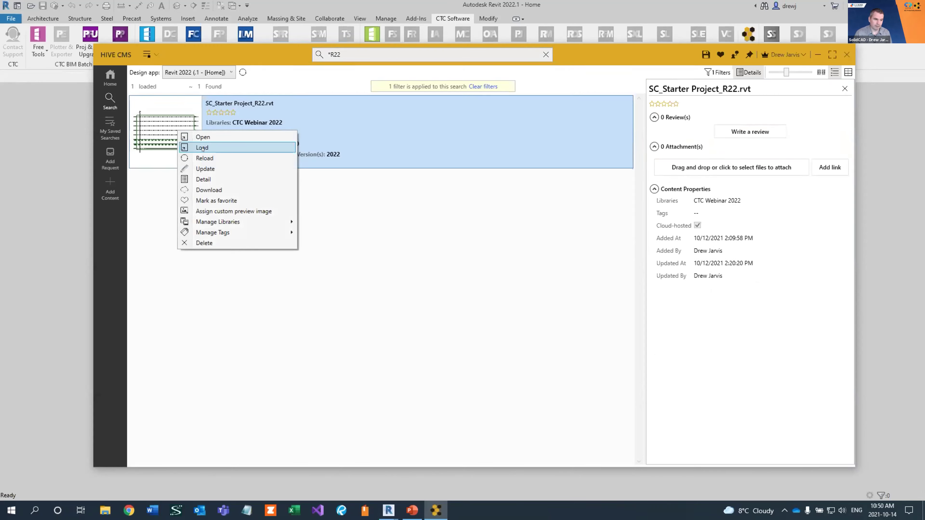
{"action": "left_click", "coordinate": [203, 148]}
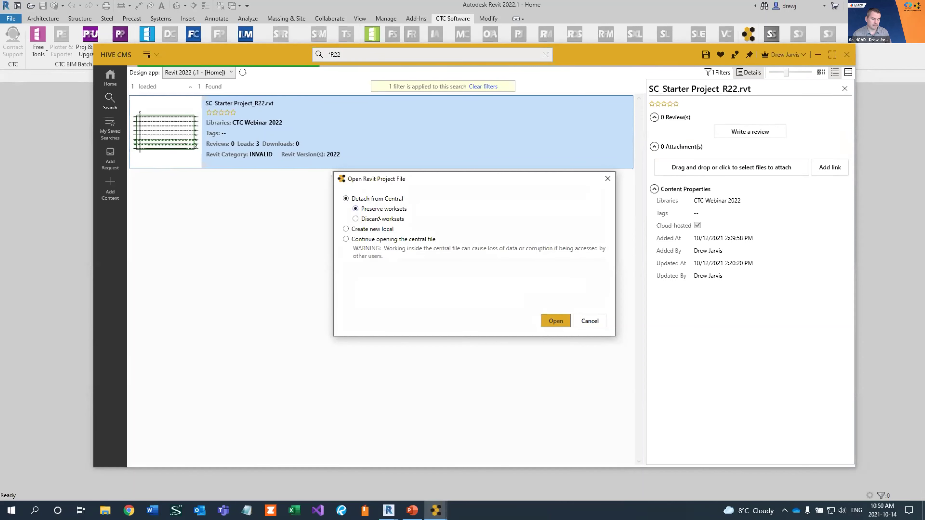
{"action": "left_click", "coordinate": [556, 320]}
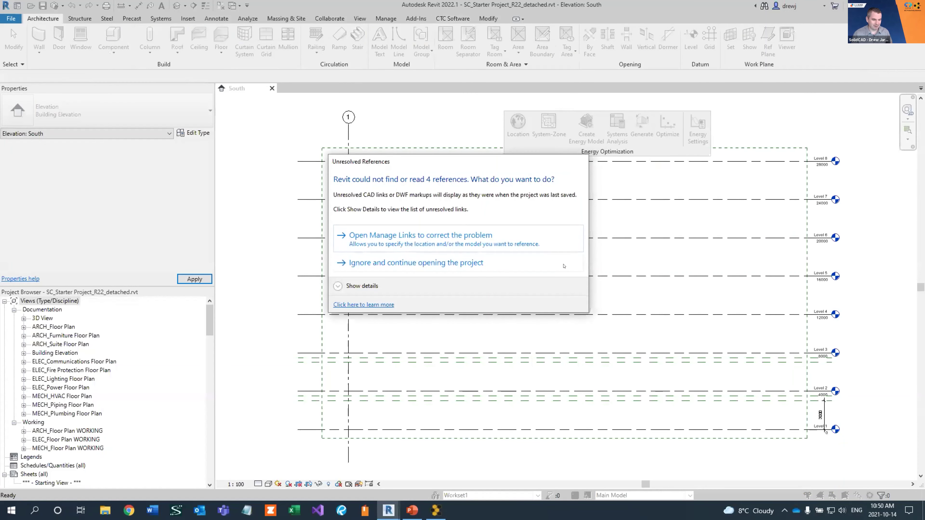
Resolve the missing architectural link by reloading ARCH_Placeholder_R22.rvt from ARCH_20211008_R22.rvt in Manage Links.
{"action": "left_click", "coordinate": [525, 241]}
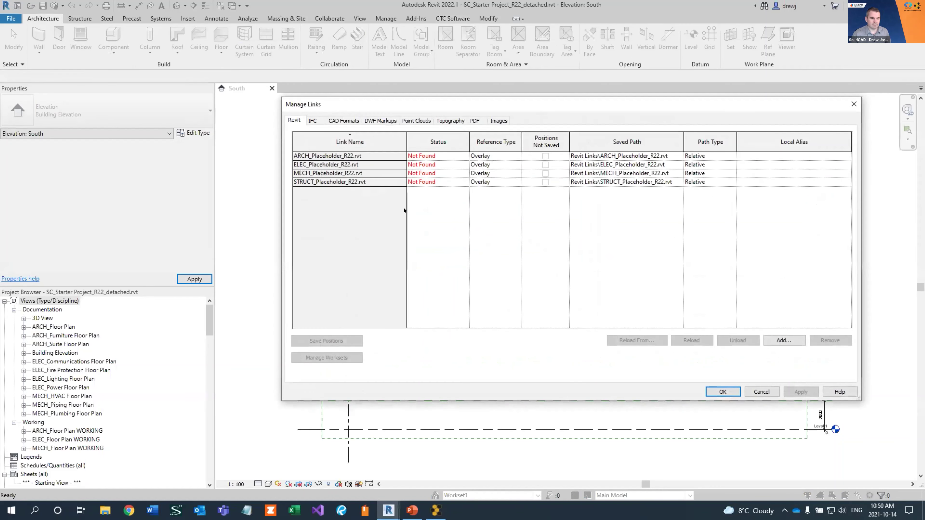
{"action": "left_click_drag", "start_coordinate": [369, 156], "coordinate": [369, 182]}
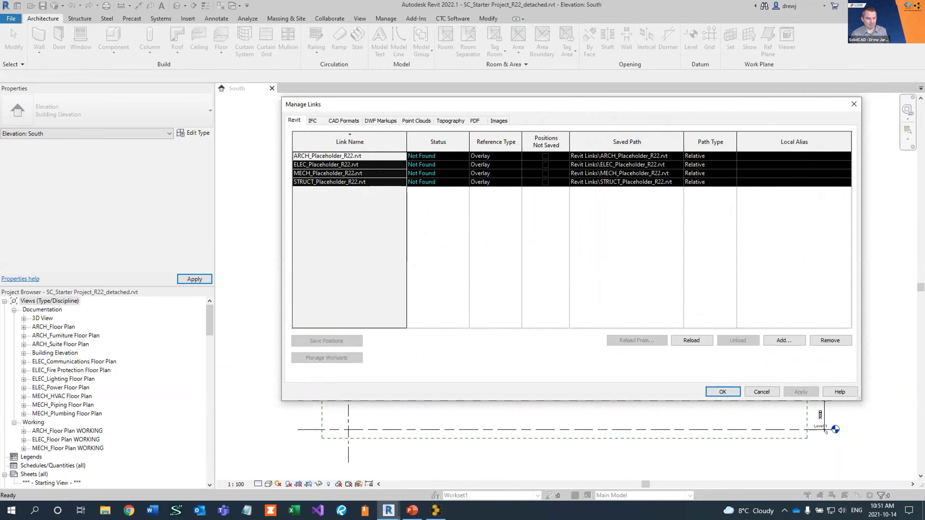
{"action": "left_click", "coordinate": [348, 155]}
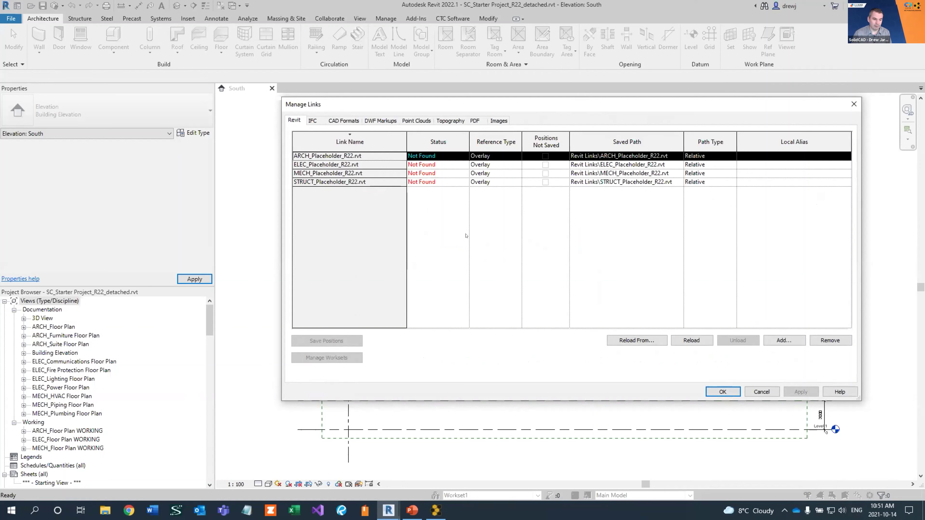
{"action": "left_click", "coordinate": [643, 340]}
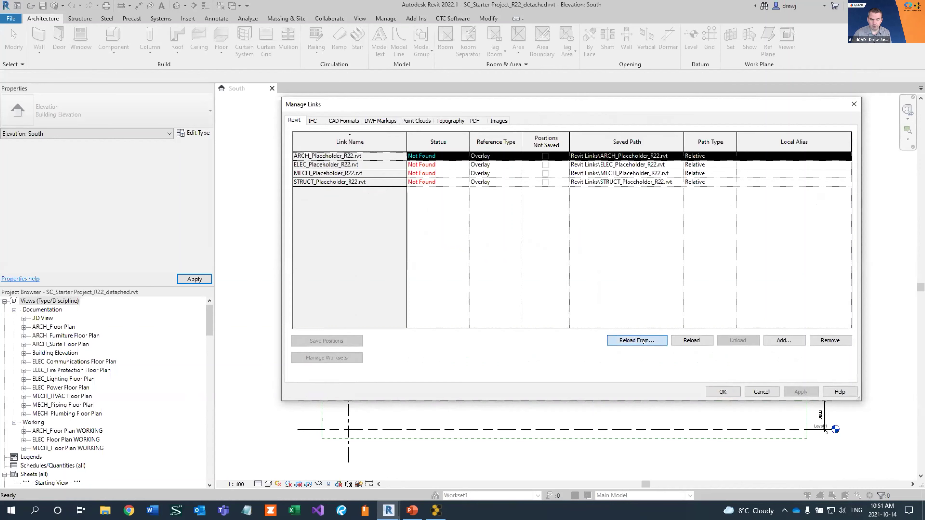
{"action": "left_click", "coordinate": [642, 265]}
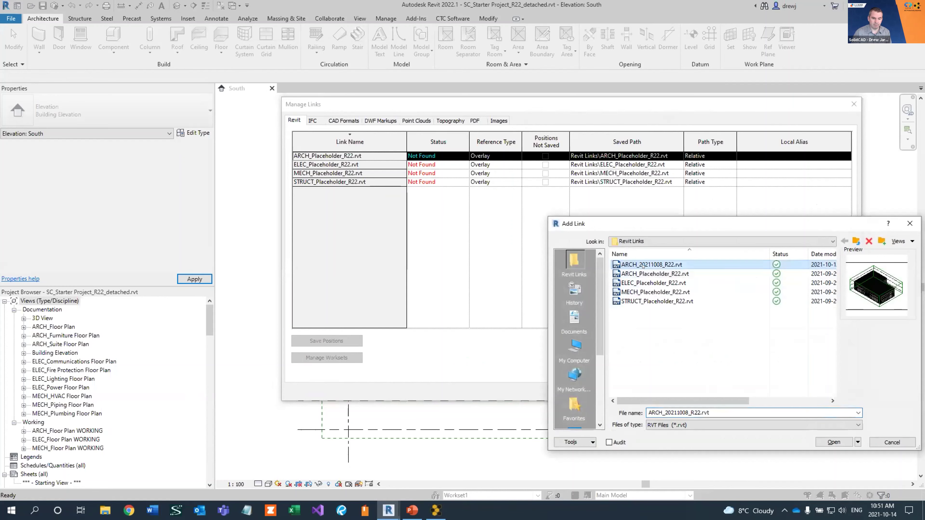
{"action": "left_click", "coordinate": [834, 442]}
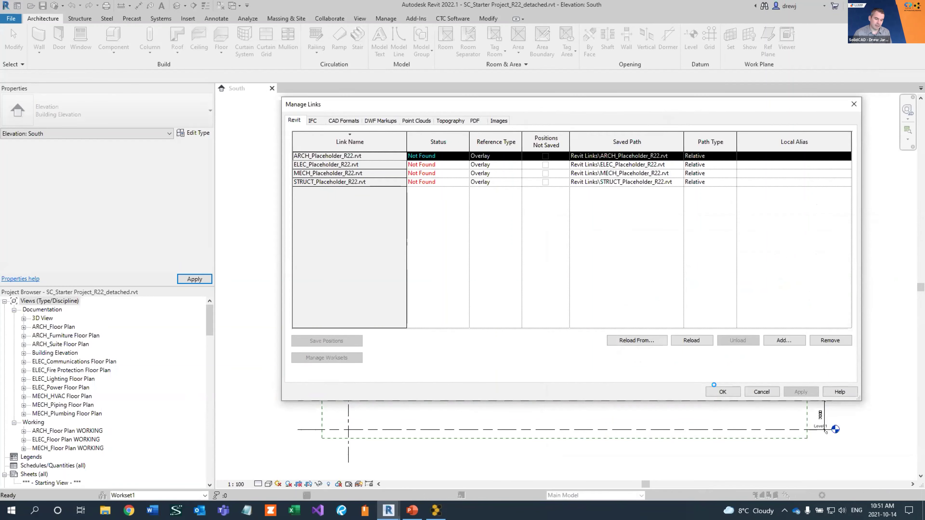
{"action": "left_click", "coordinate": [718, 391]}
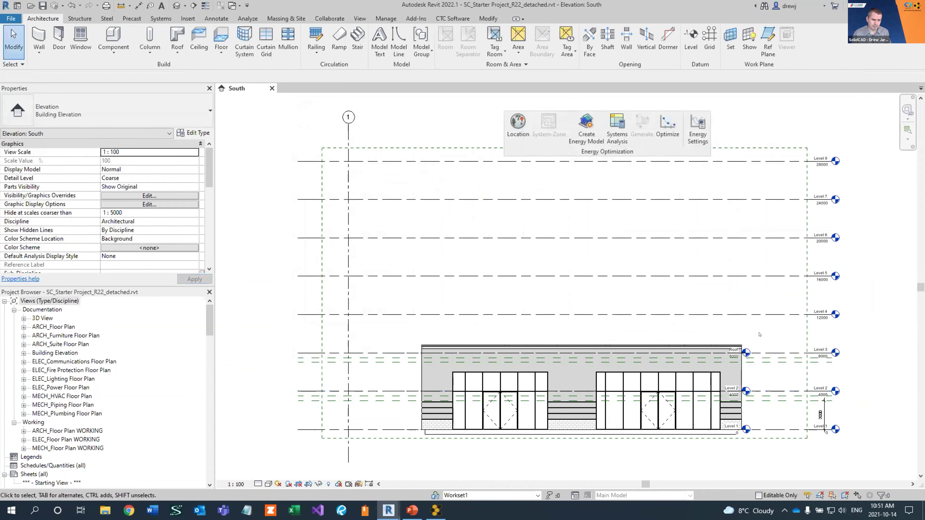
Delete Levels 4 to 8 above the linked building in the South elevation, including their dependent views.
{"action": "left_click_drag", "start_coordinate": [856, 328], "coordinate": [826, 141]}
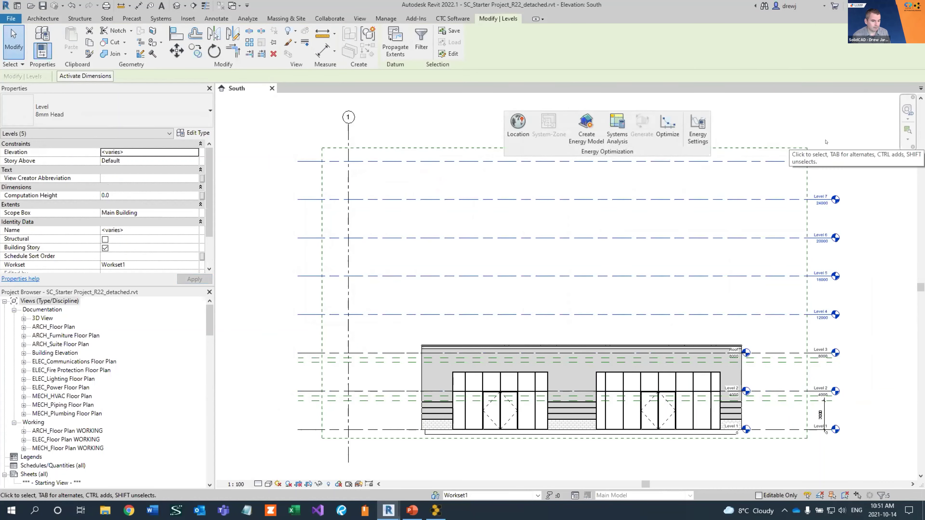
{"action": "key", "text": "Delete"}
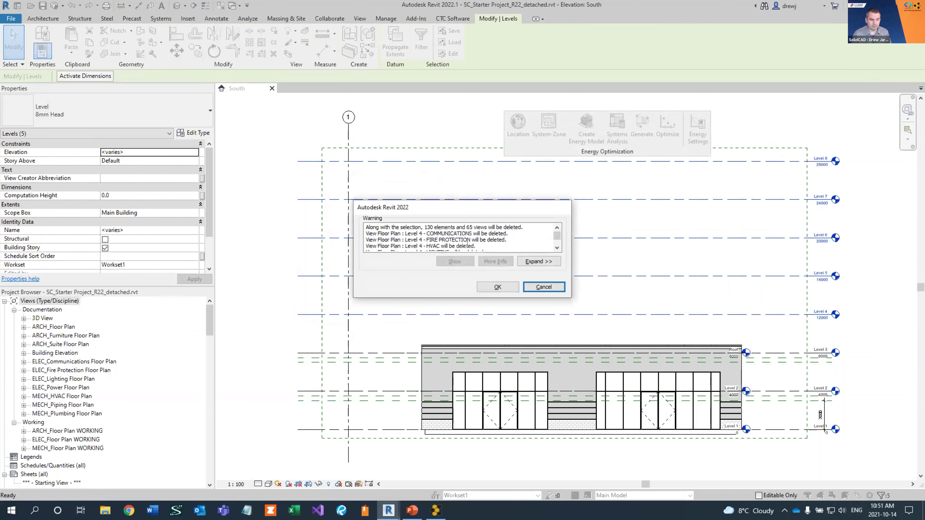
{"action": "left_click", "coordinate": [497, 287]}
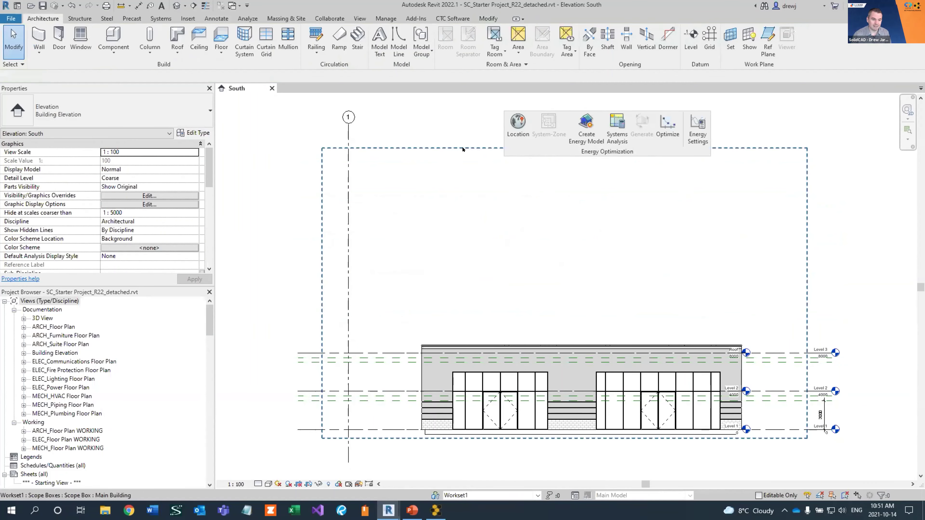
Dock the floating Energy Optimization tools back into the Analyze ribbon and clear the scope box selection.
{"action": "left_click", "coordinate": [558, 148]}
{"action": "left_click_drag", "start_coordinate": [559, 150], "coordinate": [459, 159]}
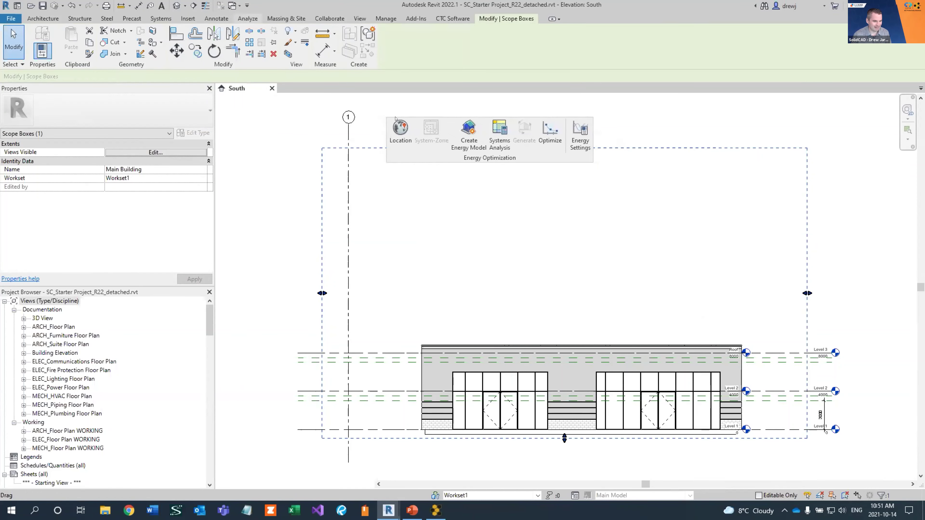
{"action": "left_click", "coordinate": [249, 18]}
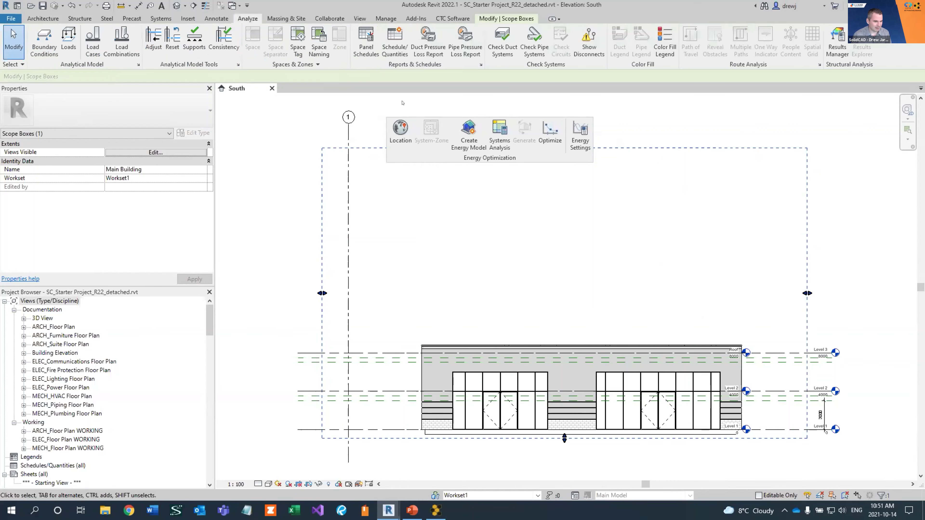
{"action": "left_click_drag", "start_coordinate": [383, 122], "coordinate": [365, 66]}
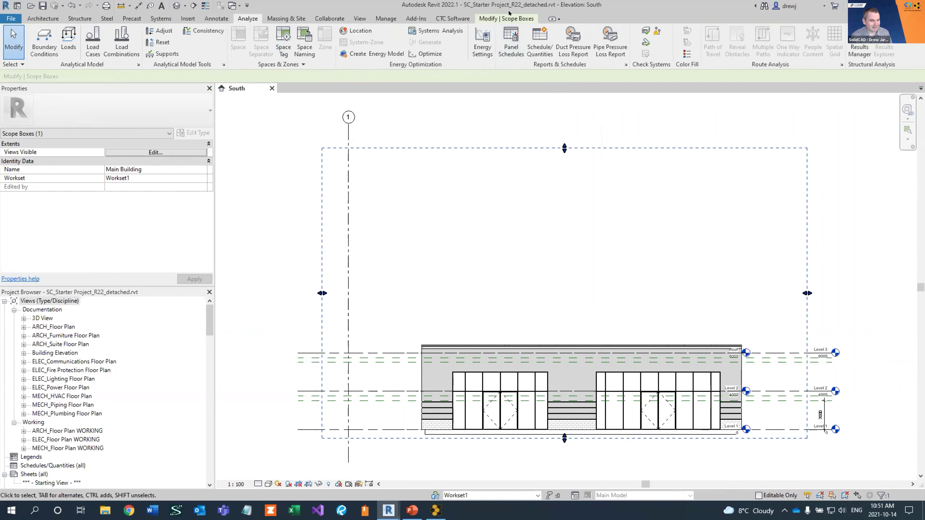
{"action": "left_click", "coordinate": [508, 18]}
{"action": "key", "text": "Escape"}
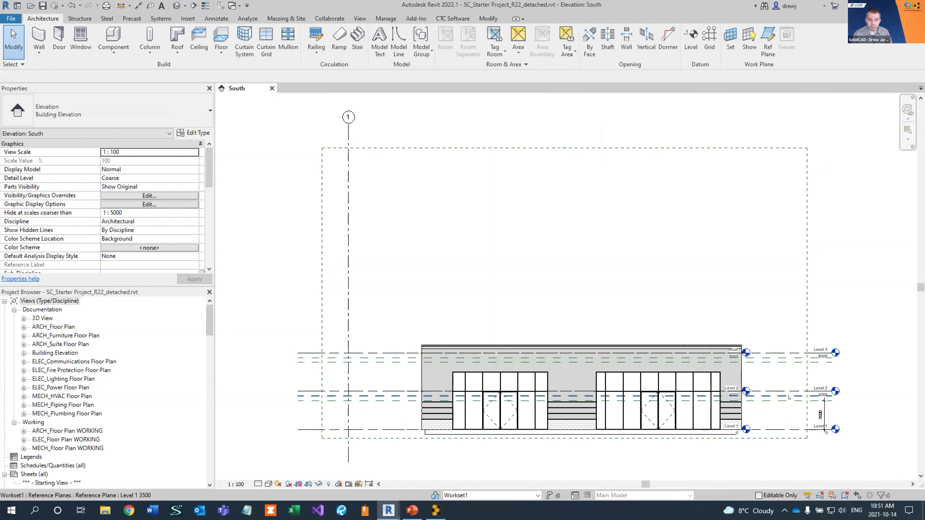
Examine the Level 1 3000 reference plane and its scope box assignment beside the building in the South elevation.
{"action": "scroll", "coordinate": [788, 404], "scroll_direction": "up", "scroll_amount": 5}
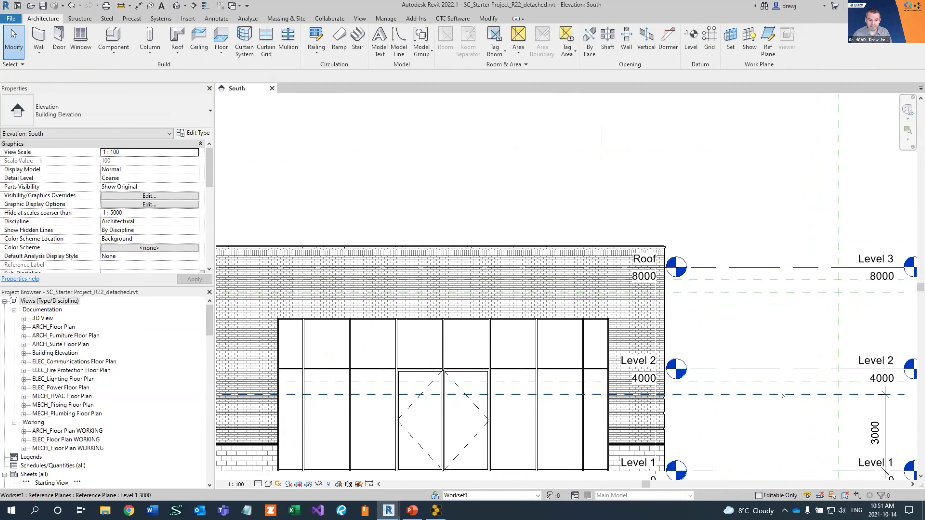
{"action": "left_click", "coordinate": [786, 395]}
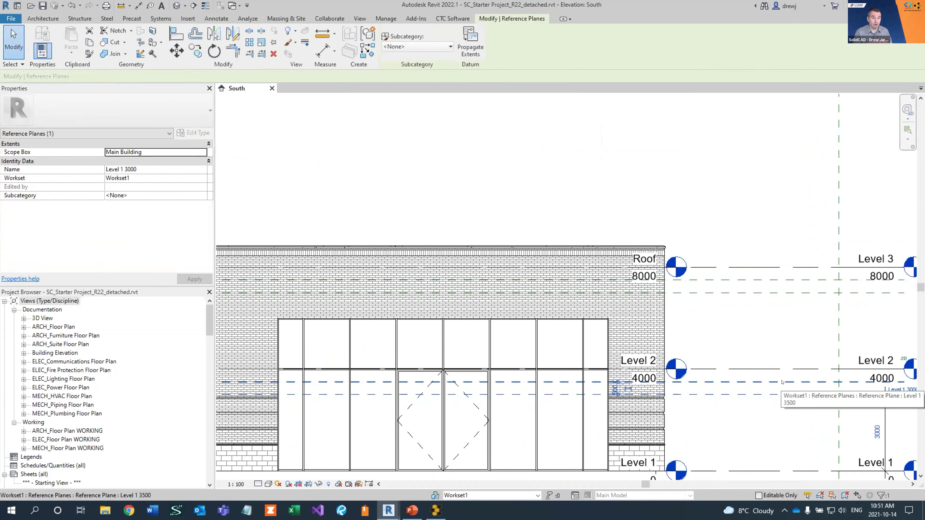
{"action": "left_click", "coordinate": [764, 211]}
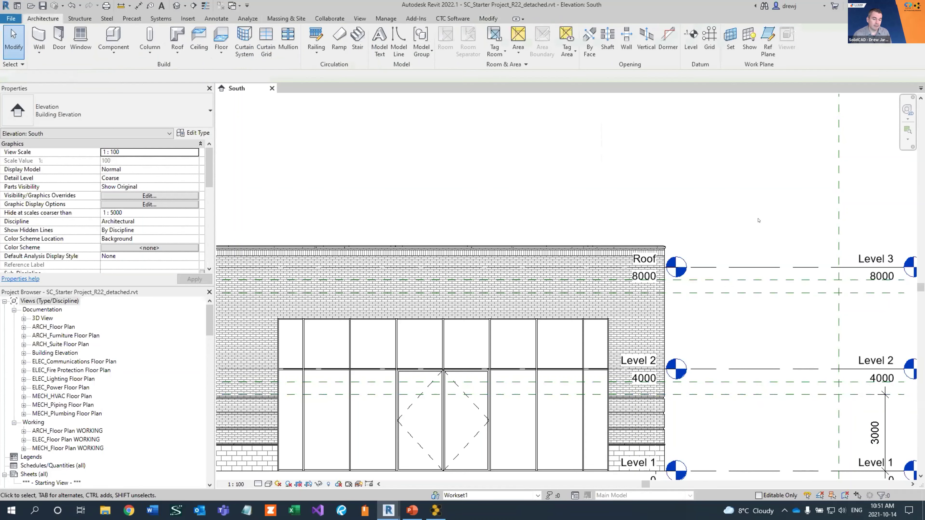
{"action": "scroll", "coordinate": [764, 210], "scroll_direction": "down", "scroll_amount": 5}
{"action": "middle_click_drag", "start_coordinate": [764, 210], "coordinate": [763, 306]}
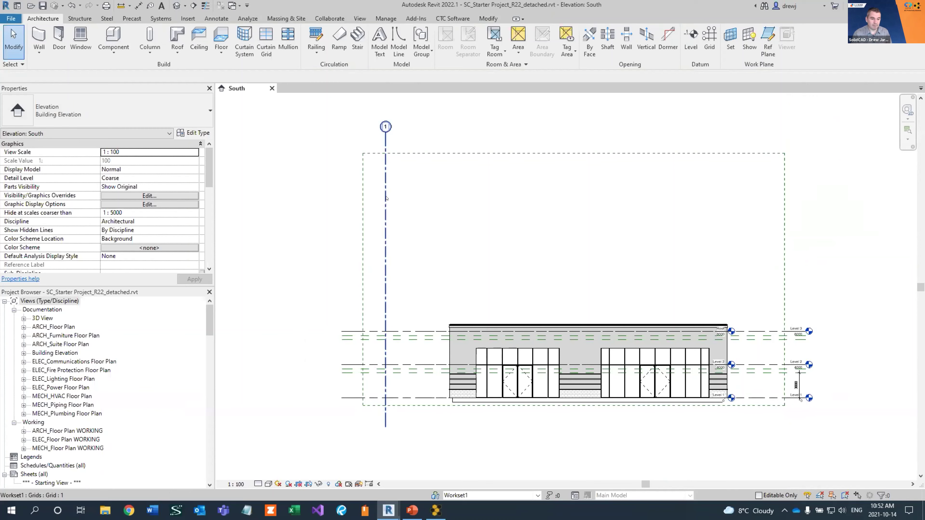
Assign the Main Building scope box to the Level 1 - ARCHITECTURAL floor plan view.
{"action": "double_click", "coordinate": [64, 326]}
{"action": "left_click", "coordinate": [77, 335]}
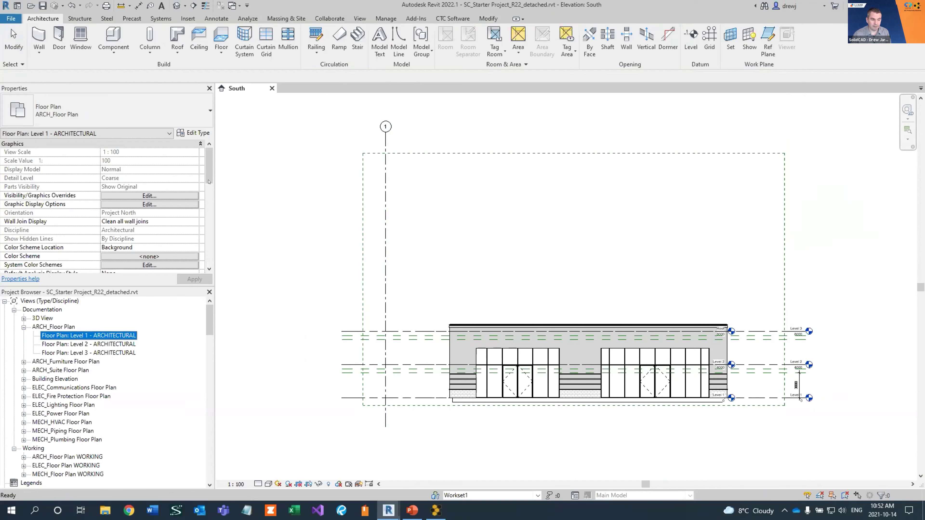
{"action": "left_click_drag", "start_coordinate": [209, 182], "coordinate": [204, 219]}
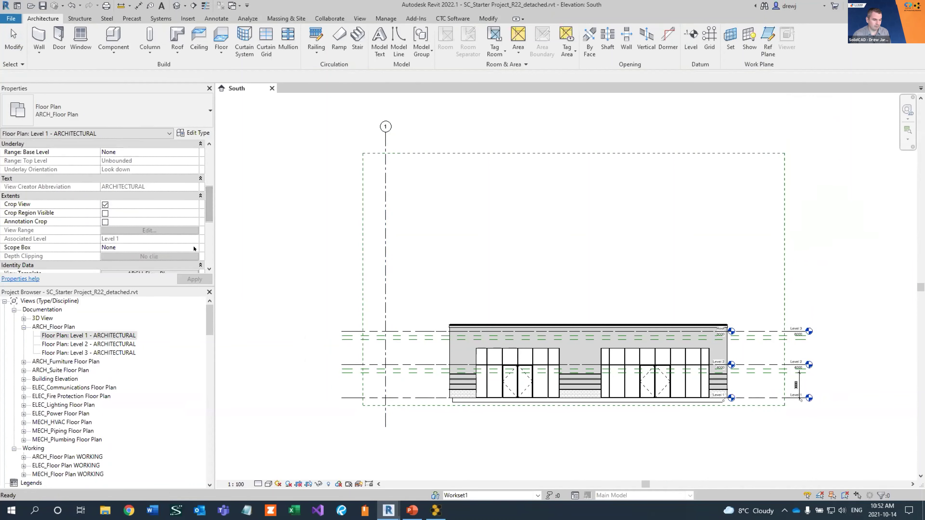
{"action": "left_click", "coordinate": [142, 248]}
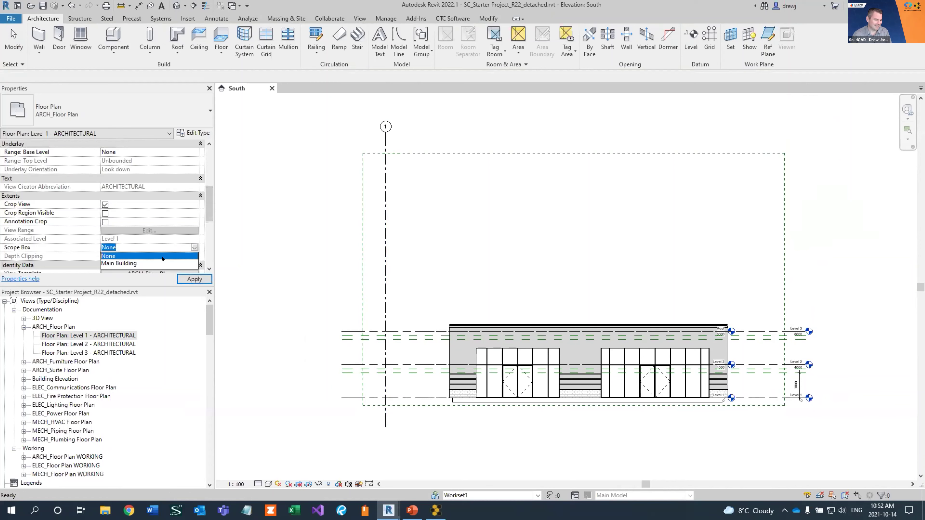
{"action": "left_click", "coordinate": [142, 264]}
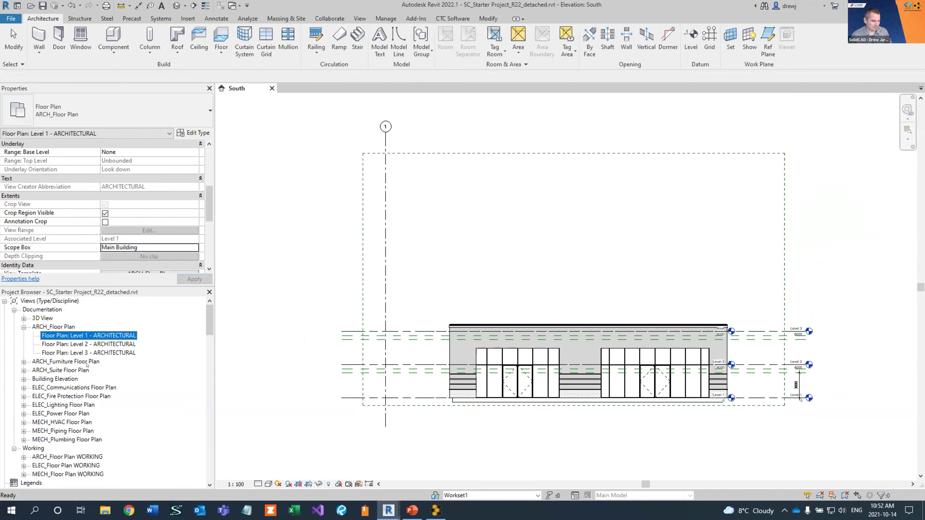
Select the Level 1, 2 and 3 architectural floor plans together and set their scope box to Main Building.
{"action": "left_click", "coordinate": [104, 352], "text": "shift"}
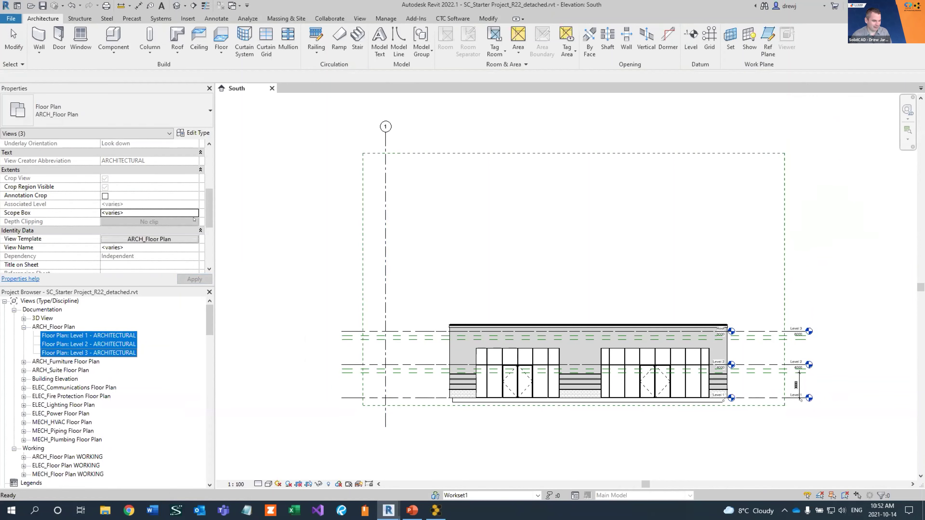
{"action": "left_click", "coordinate": [175, 213]}
{"action": "left_click", "coordinate": [194, 212]}
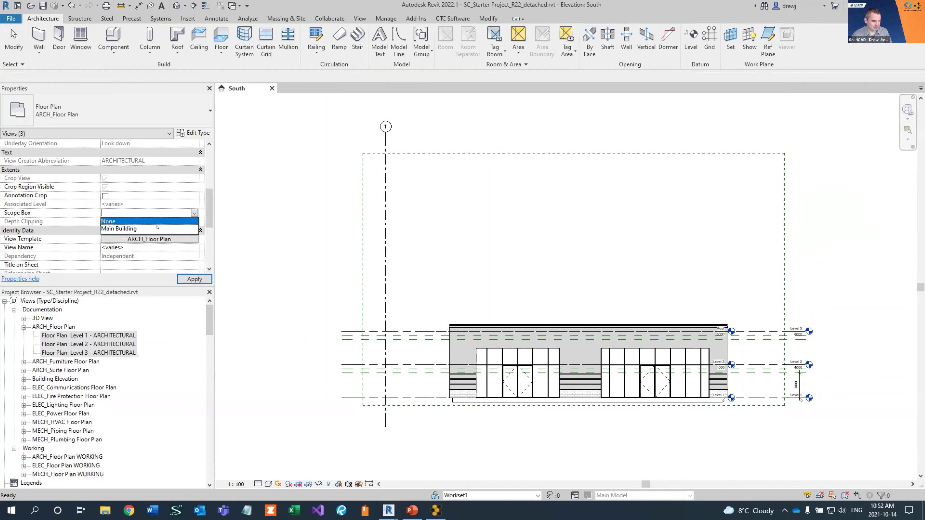
{"action": "left_click", "coordinate": [157, 228]}
{"action": "left_click", "coordinate": [270, 242]}
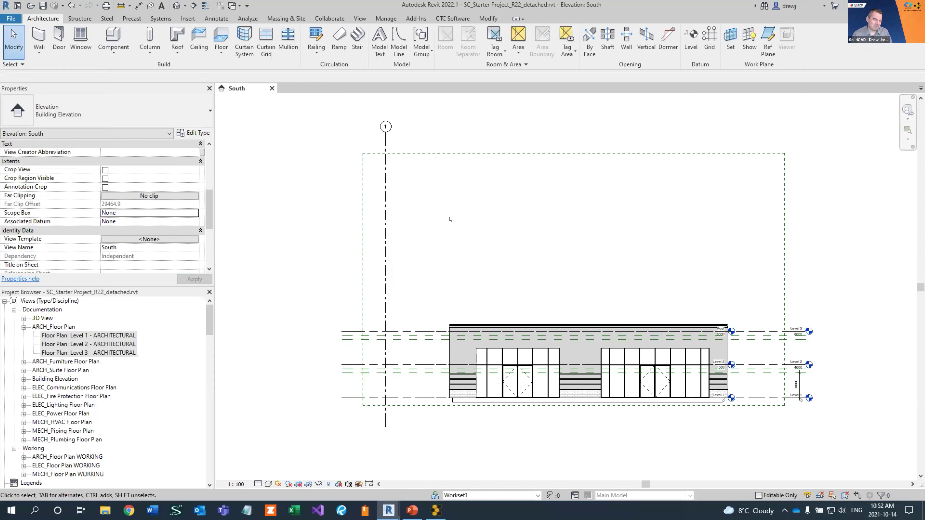
Move grid 1 in the South elevation onto the west edge of the linked building.
{"action": "left_click", "coordinate": [386, 213]}
{"action": "left_click_drag", "start_coordinate": [386, 212], "coordinate": [451, 213]}
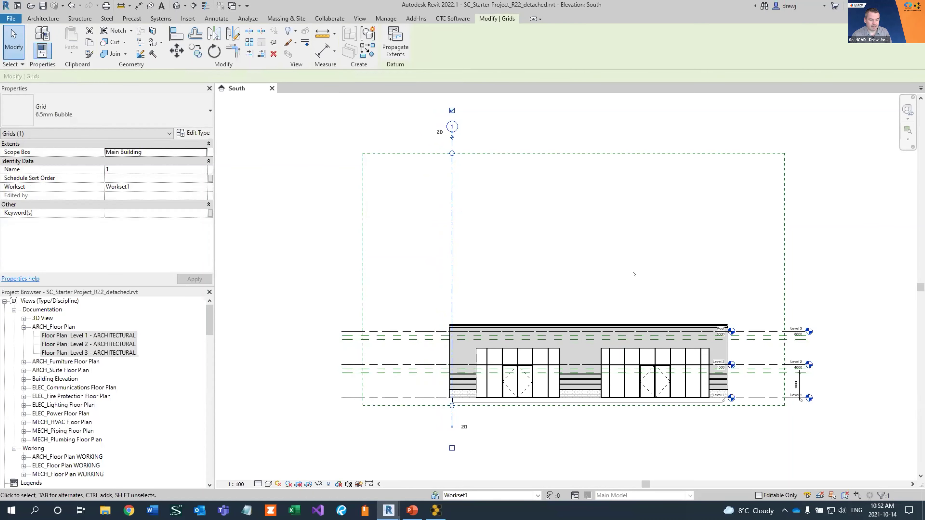
{"action": "left_click", "coordinate": [627, 218]}
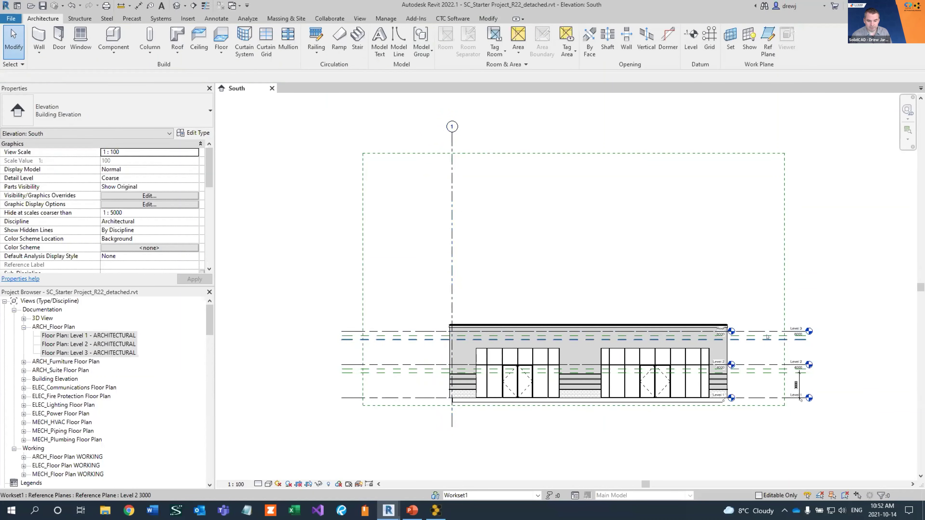
Shrink the Main Building scope box in the South elevation to fit just outside the building's sides and roof.
{"action": "left_click", "coordinate": [589, 154]}
{"action": "left_click_drag", "start_coordinate": [366, 280], "coordinate": [442, 280]}
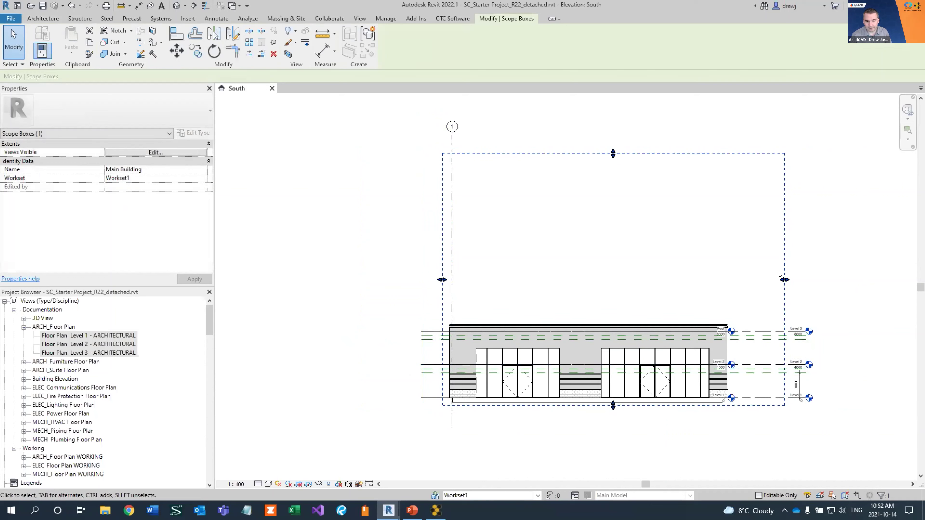
{"action": "left_click_drag", "start_coordinate": [783, 280], "coordinate": [735, 280]}
{"action": "left_click_drag", "start_coordinate": [590, 153], "coordinate": [582, 320]}
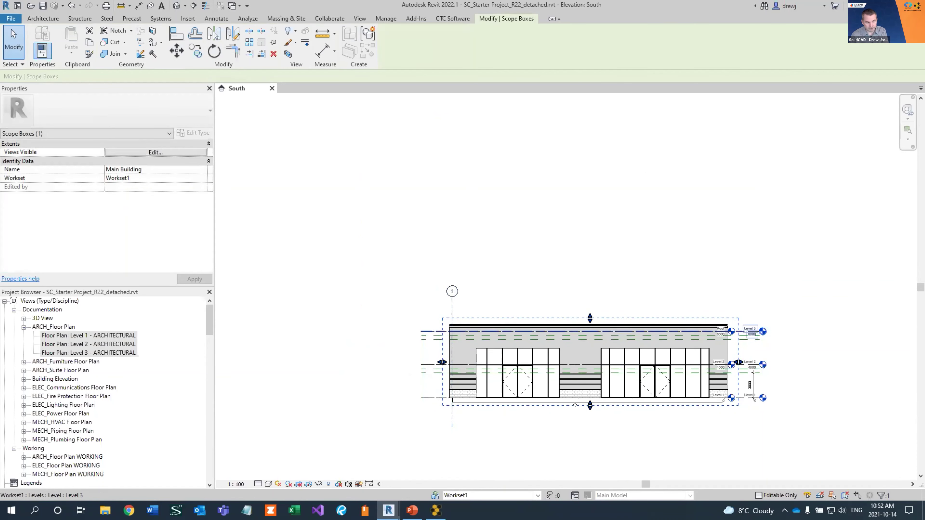
{"action": "left_click", "coordinate": [566, 244]}
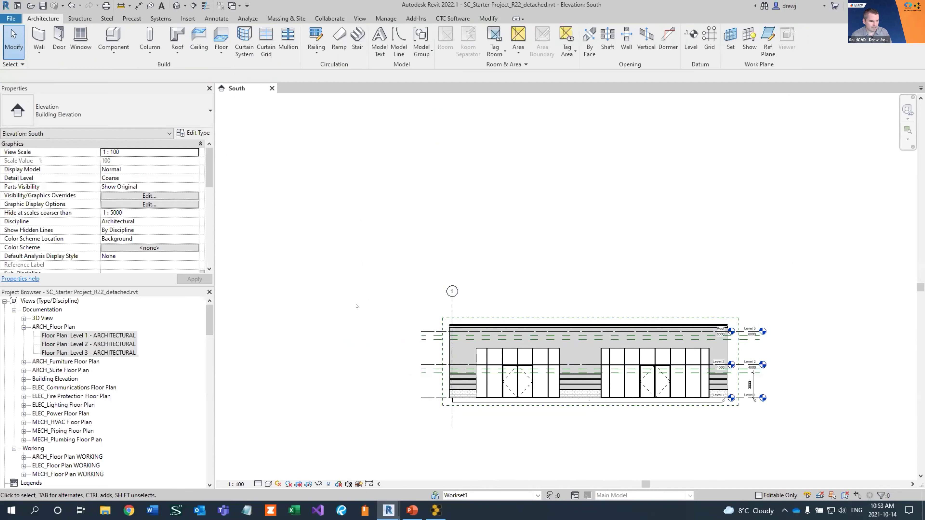
Open the Level 1 - ARCHITECTURAL floor plan, set its scope box to None and turn off view cropping.
{"action": "double_click", "coordinate": [104, 336]}
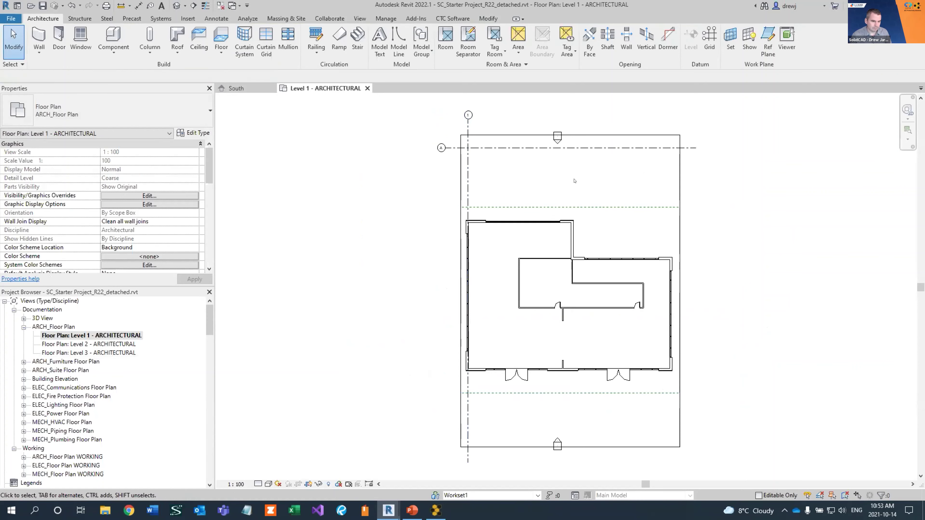
{"action": "left_click", "coordinate": [142, 304]}
{"action": "scroll", "coordinate": [205, 225], "scroll_direction": "down", "scroll_amount": 5}
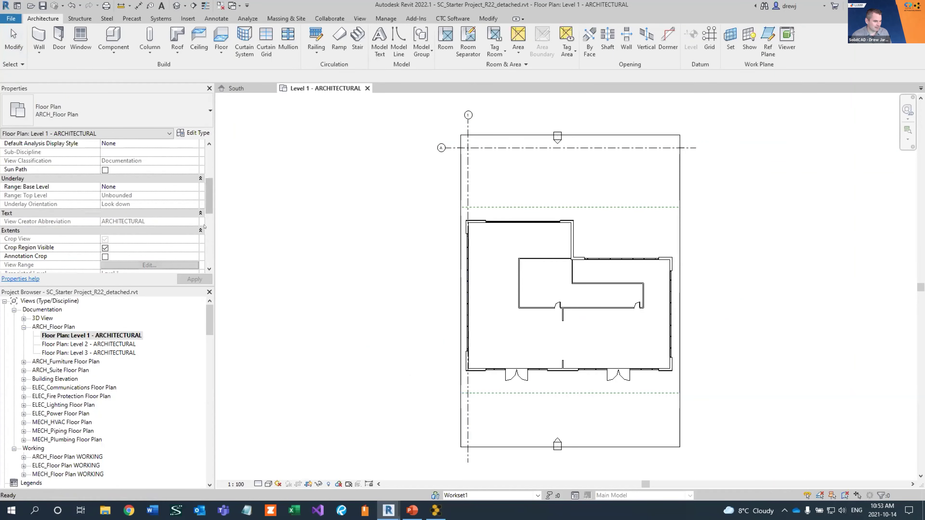
{"action": "scroll", "coordinate": [204, 227], "scroll_direction": "down", "scroll_amount": 5}
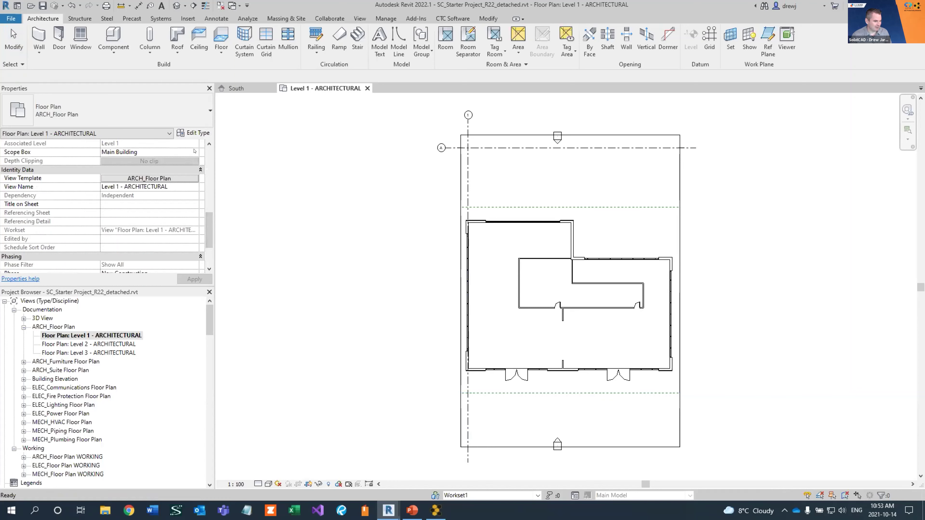
{"action": "left_click", "coordinate": [174, 151]}
{"action": "left_click", "coordinate": [167, 160]}
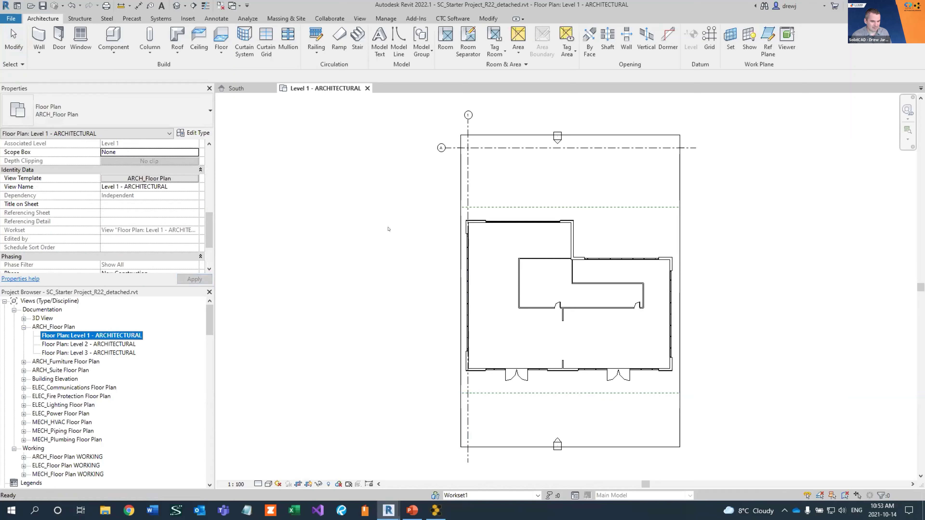
{"action": "left_click", "coordinate": [304, 483]}
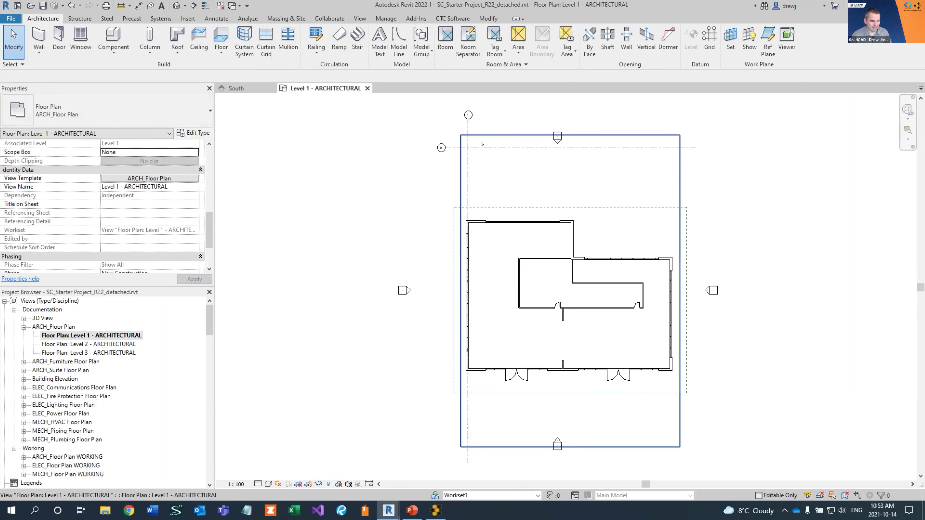
Try to pull the Main Building scope box's north edge past grid A to the building, disassociating the grid.
{"action": "key", "text": "Tab"}
{"action": "left_click", "coordinate": [543, 159]}
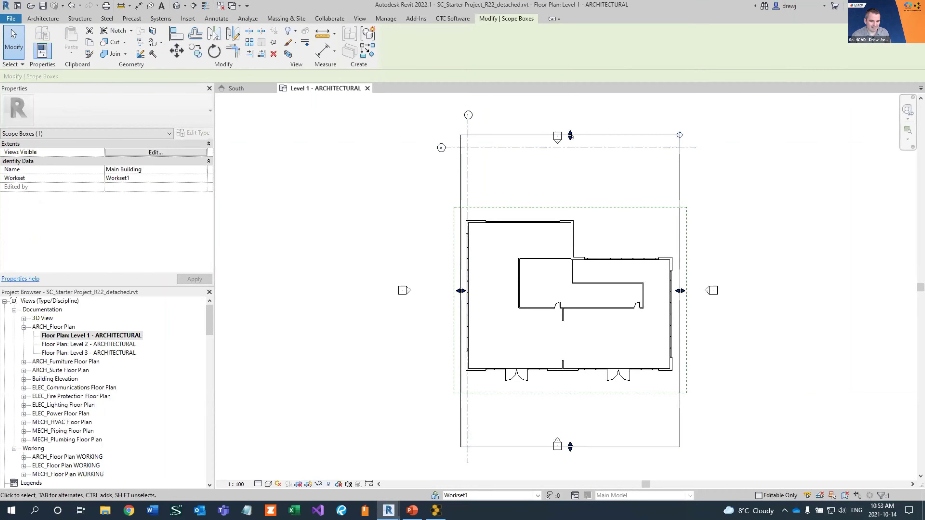
{"action": "left_click_drag", "start_coordinate": [575, 206], "coordinate": [574, 206]}
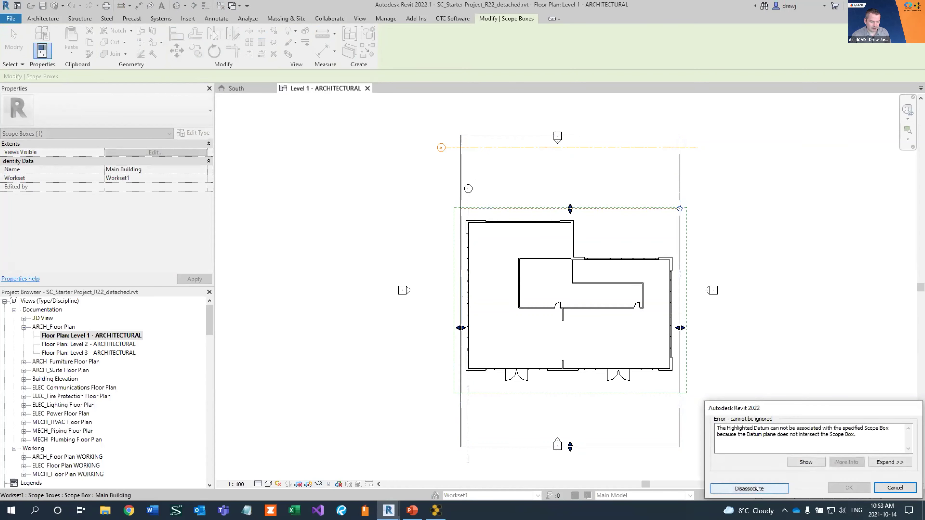
{"action": "left_click", "coordinate": [749, 489]}
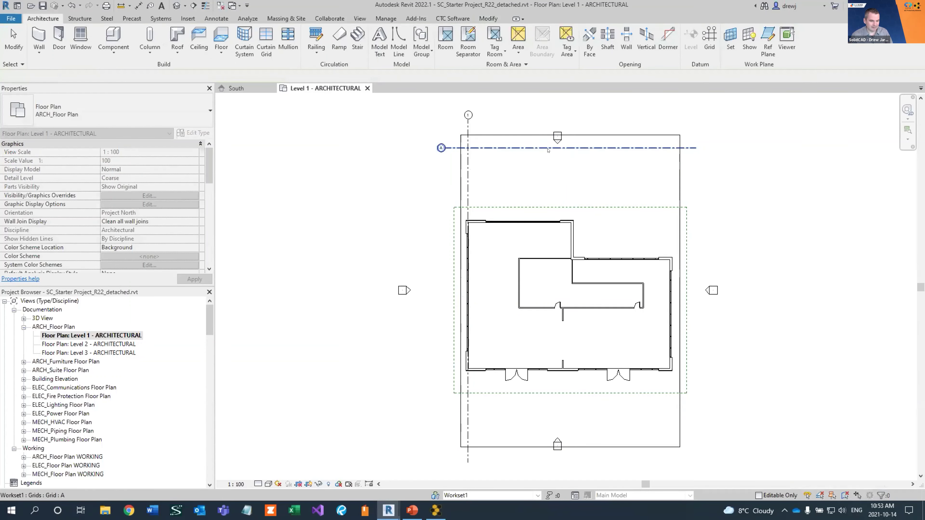
Move grid A onto the building's north wall and shrink the scope box to just outside the north and south walls.
{"action": "left_click_drag", "start_coordinate": [537, 143], "coordinate": [543, 220]}
{"action": "left_click", "coordinate": [533, 135]}
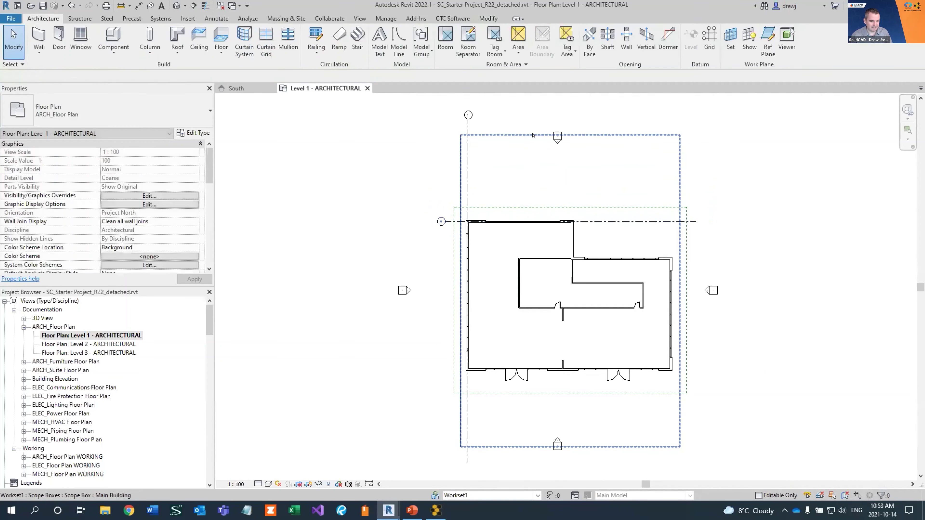
{"action": "left_click_drag", "start_coordinate": [570, 136], "coordinate": [570, 211]}
{"action": "left_click_drag", "start_coordinate": [570, 446], "coordinate": [572, 388]}
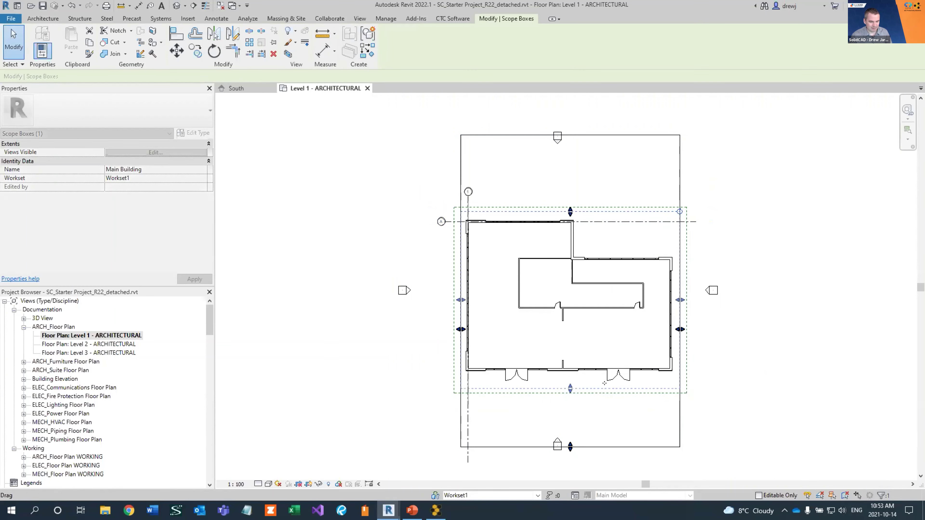
{"action": "left_click", "coordinate": [719, 386]}
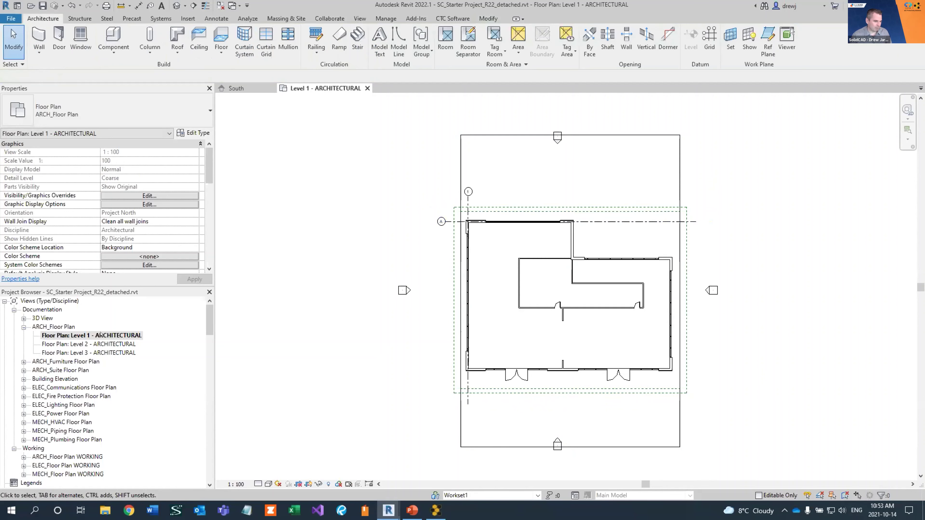
Set the Level 1 - ARCHITECTURAL floor plan's scope box back to Main Building.
{"action": "left_click", "coordinate": [86, 312]}
{"action": "left_click", "coordinate": [209, 243]}
{"action": "left_click", "coordinate": [209, 243]}
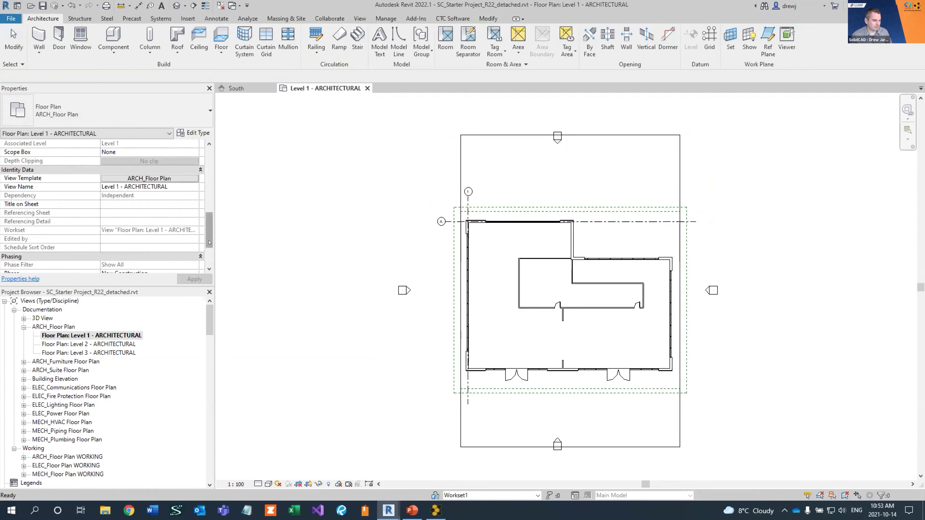
{"action": "left_click", "coordinate": [195, 150]}
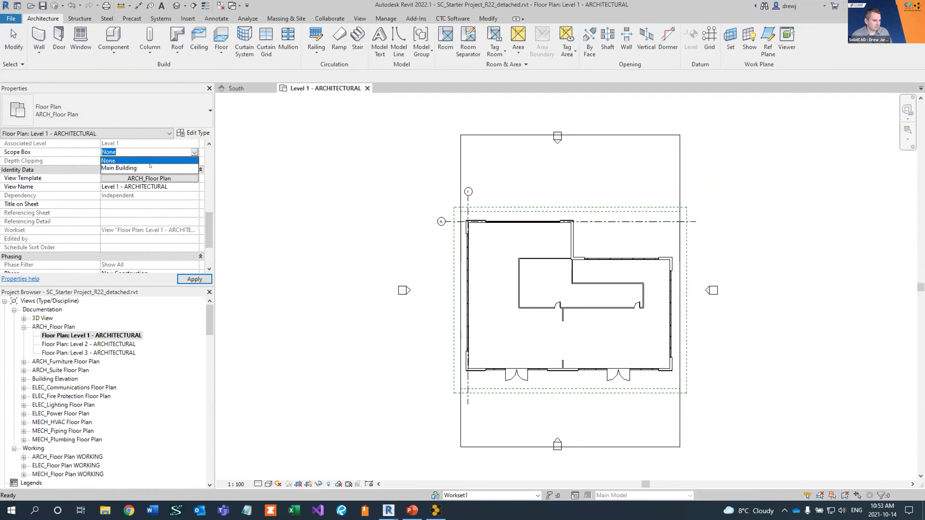
{"action": "left_click", "coordinate": [120, 170]}
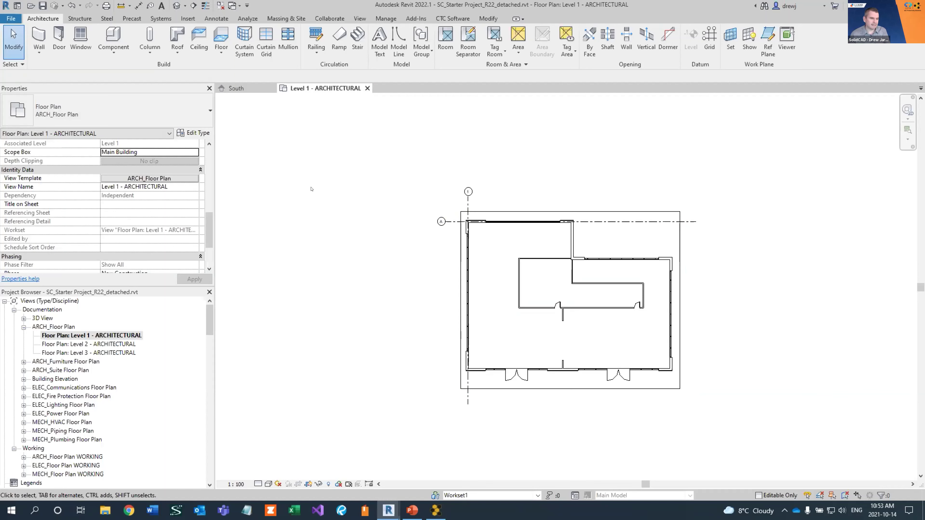
Remove the ARCH_20211008_R22.rvt link from the project in Manage Links.
{"action": "left_click", "coordinate": [187, 19]}
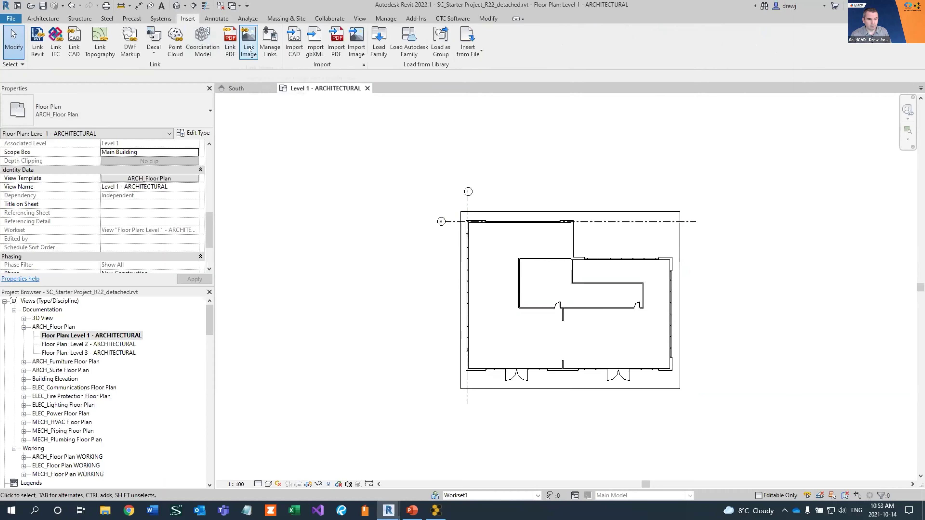
{"action": "left_click", "coordinate": [270, 43]}
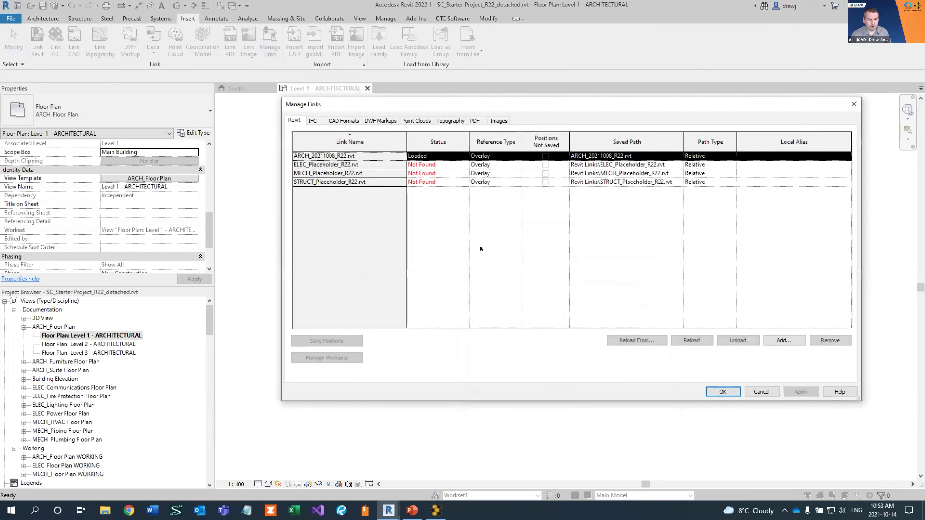
{"action": "left_click", "coordinate": [830, 340]}
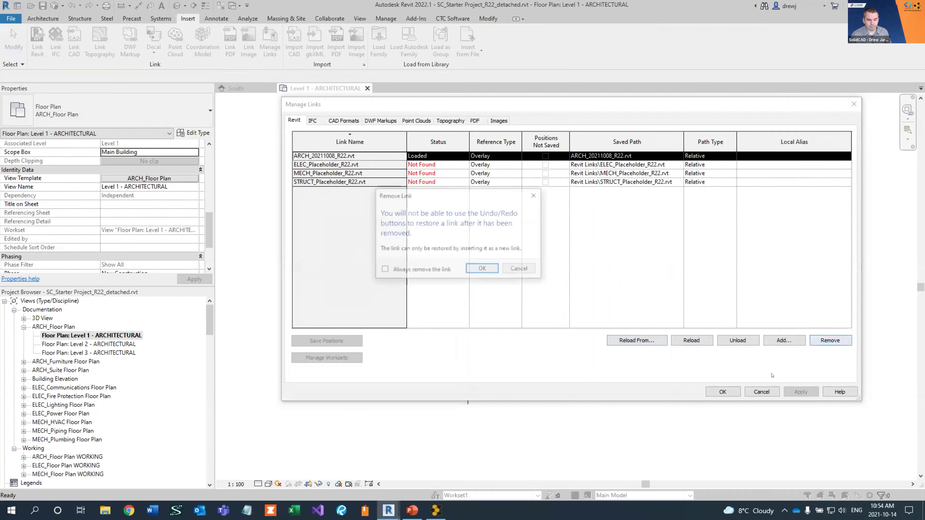
{"action": "left_click", "coordinate": [482, 269]}
{"action": "left_click", "coordinate": [723, 392]}
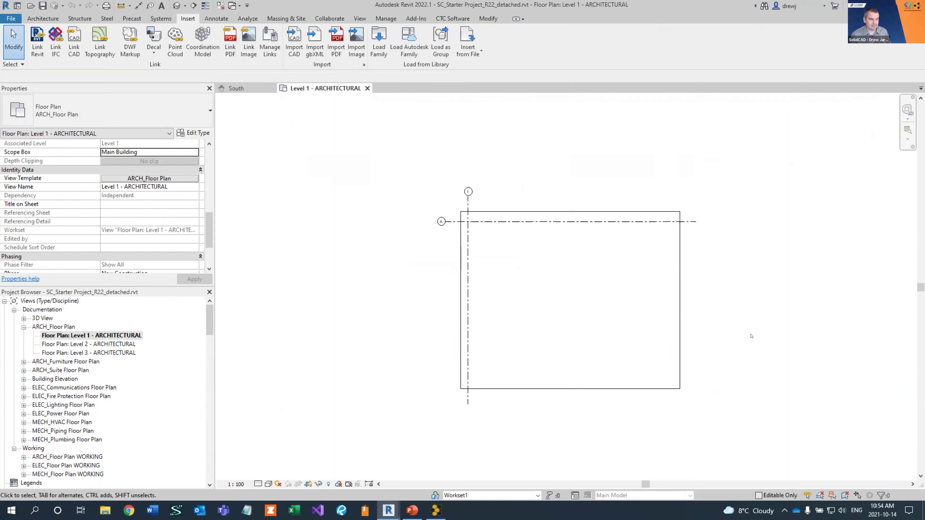
Start the Wall command and review the wall types available in the project.
{"action": "key", "text": "w"}
{"action": "key", "text": "a"}
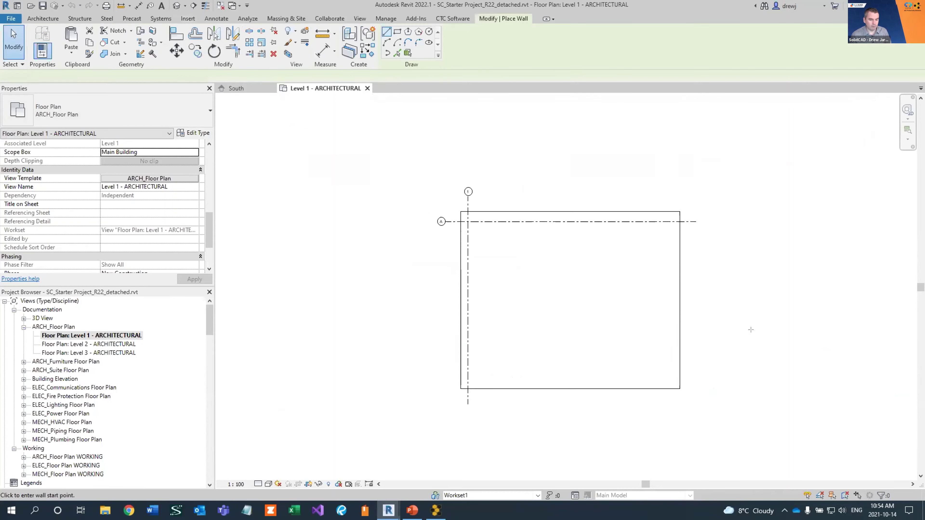
{"action": "left_click", "coordinate": [190, 110]}
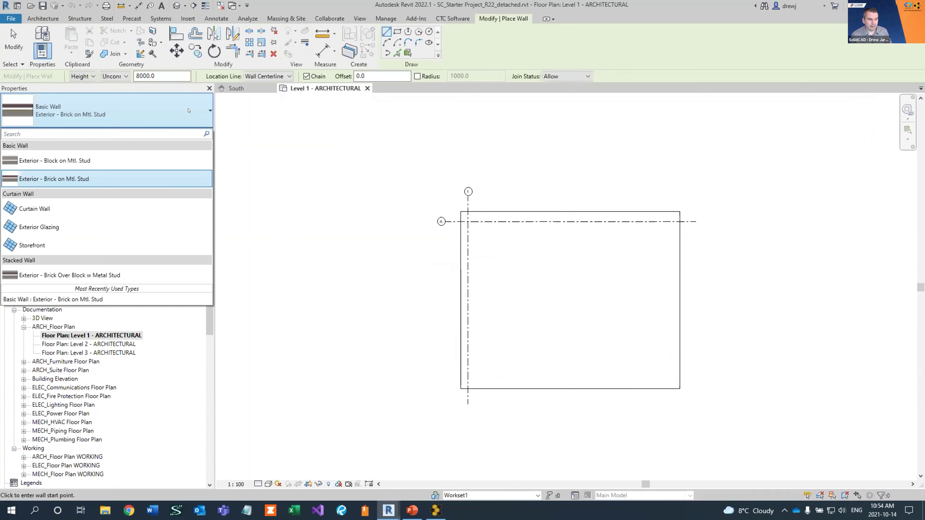
{"action": "left_click", "coordinate": [336, 196]}
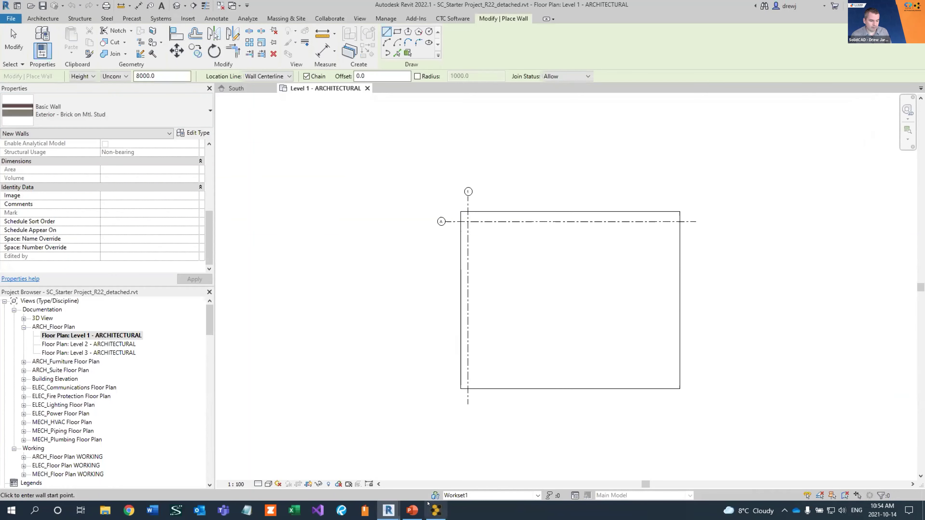
Switch to HIVE CMS and broaden the content search to everything in the library with *.
{"action": "left_click", "coordinate": [436, 511]}
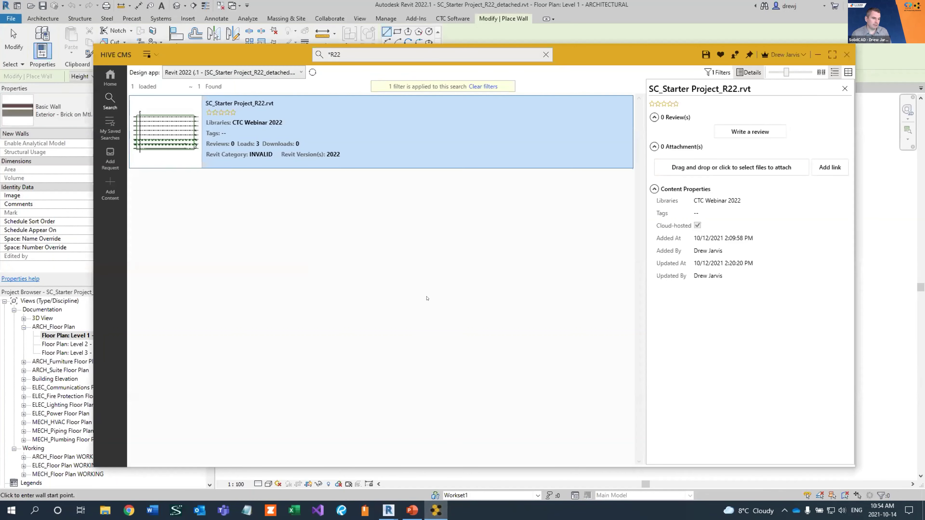
{"action": "left_click", "coordinate": [352, 56]}
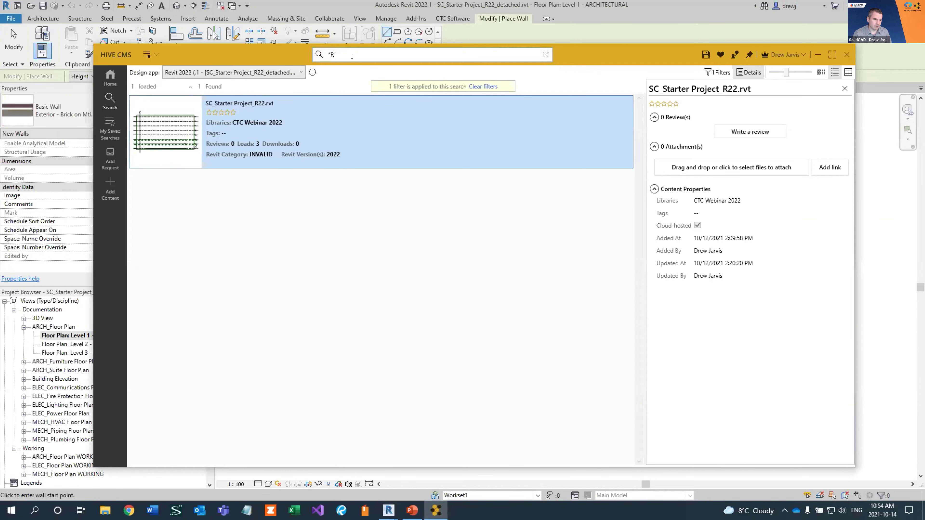
{"action": "key", "text": "Return"}
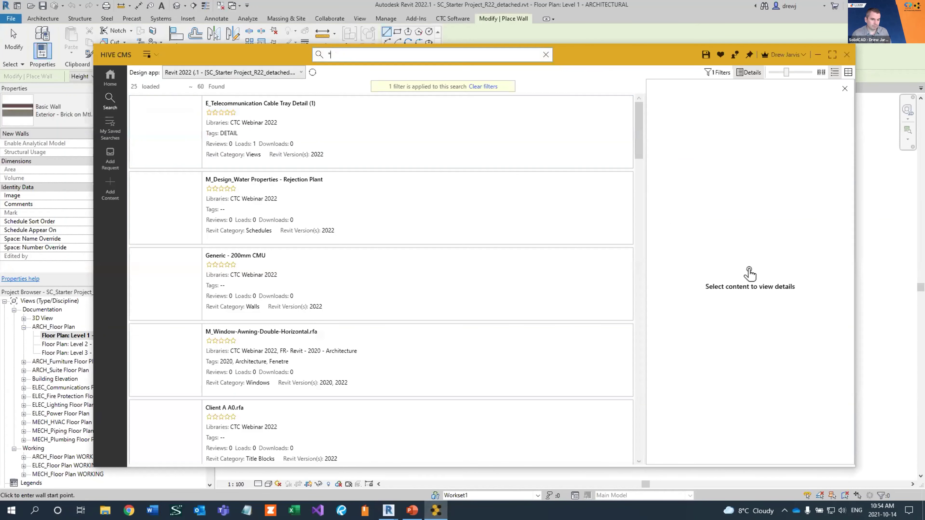
Filter the CTC Webinar 2022 library content to the Walls Revit category and apply the filter.
{"action": "left_click", "coordinate": [715, 72]}
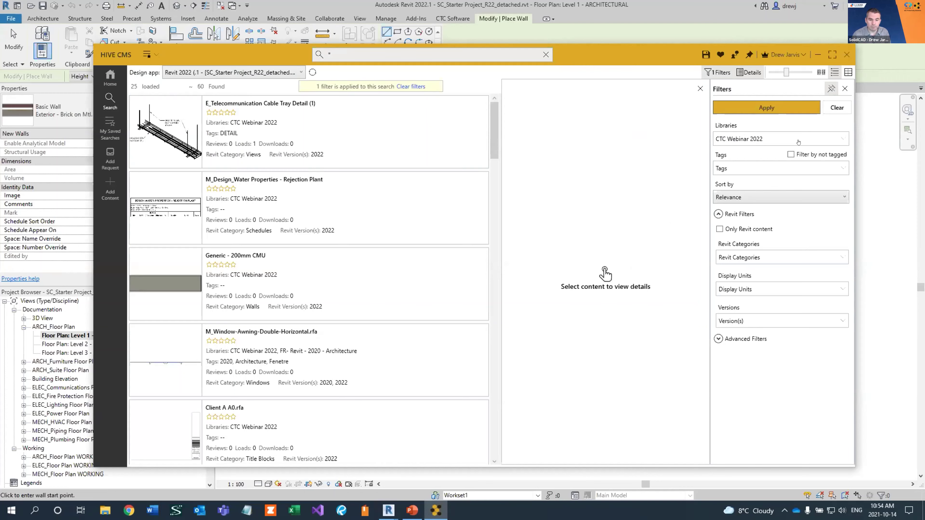
{"action": "left_click", "coordinate": [838, 140]}
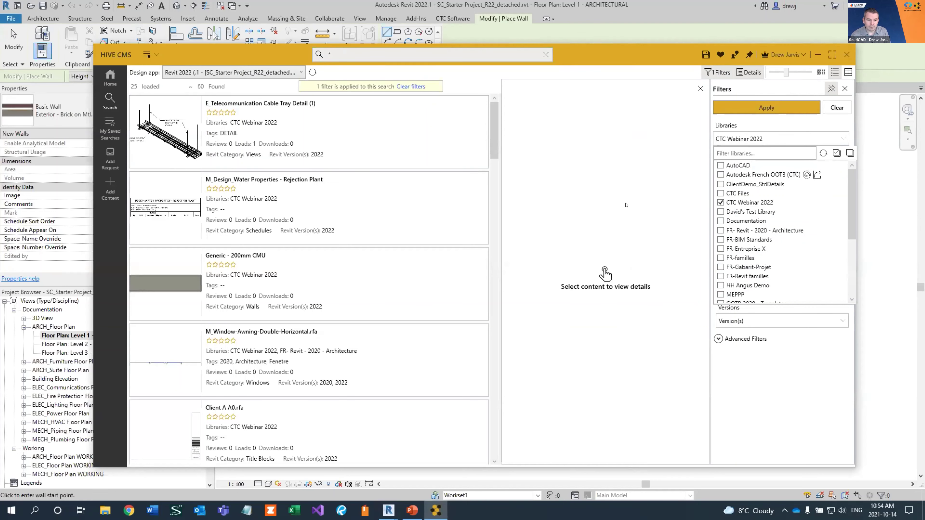
{"action": "left_click", "coordinate": [642, 204]}
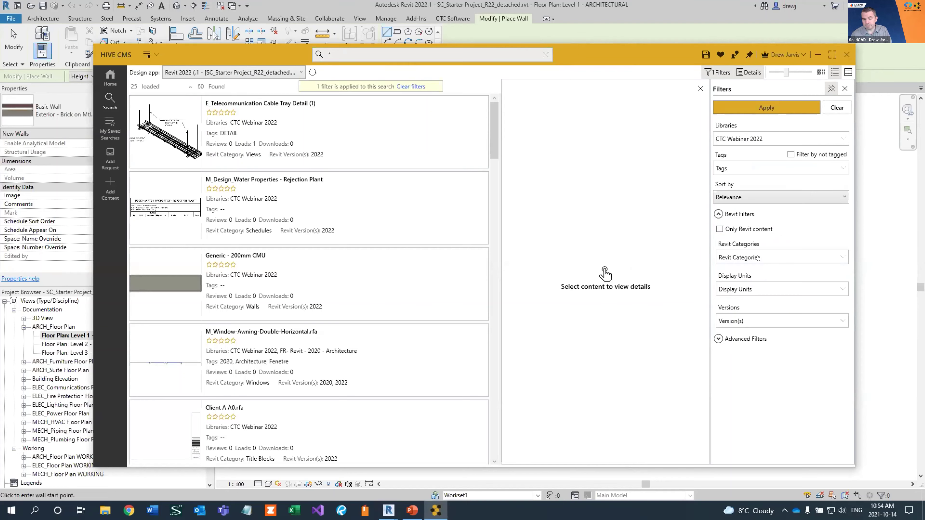
{"action": "left_click", "coordinate": [750, 258]}
{"action": "scroll", "coordinate": [765, 341], "scroll_direction": "down", "scroll_amount": 1}
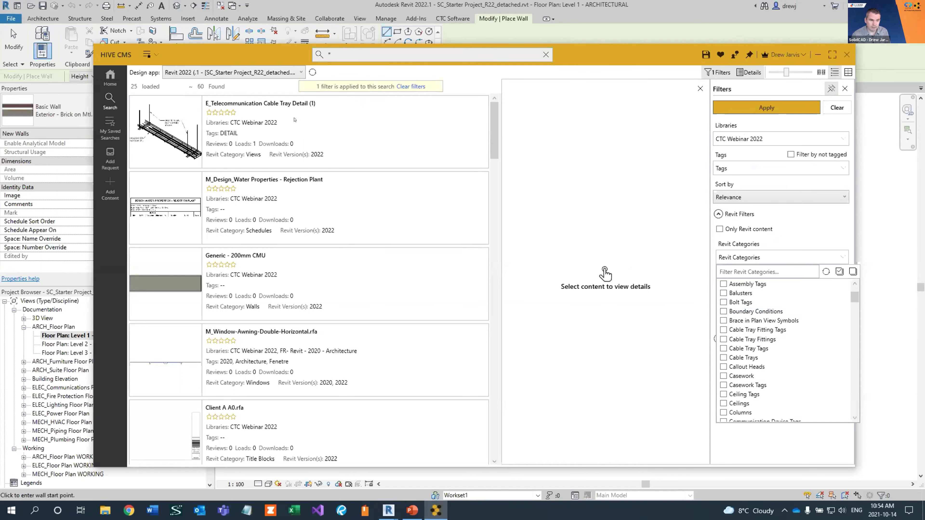
{"action": "scroll", "coordinate": [758, 402], "scroll_direction": "down", "scroll_amount": 20}
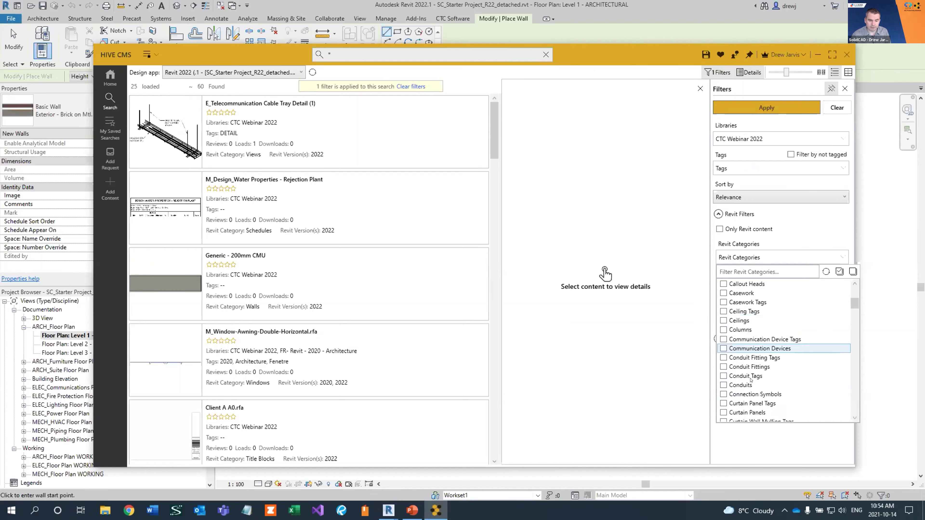
{"action": "scroll", "coordinate": [750, 380], "scroll_direction": "down", "scroll_amount": 15}
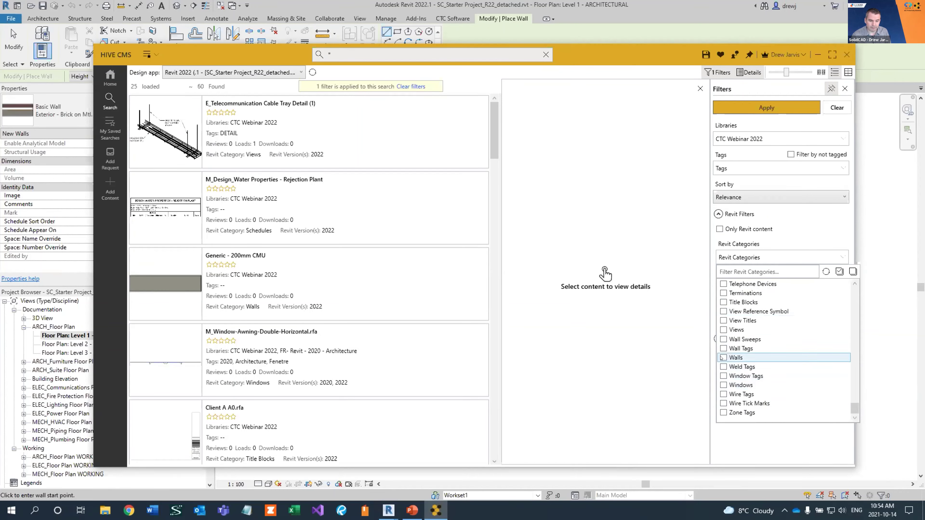
{"action": "left_click", "coordinate": [723, 358]}
{"action": "left_click", "coordinate": [760, 108]}
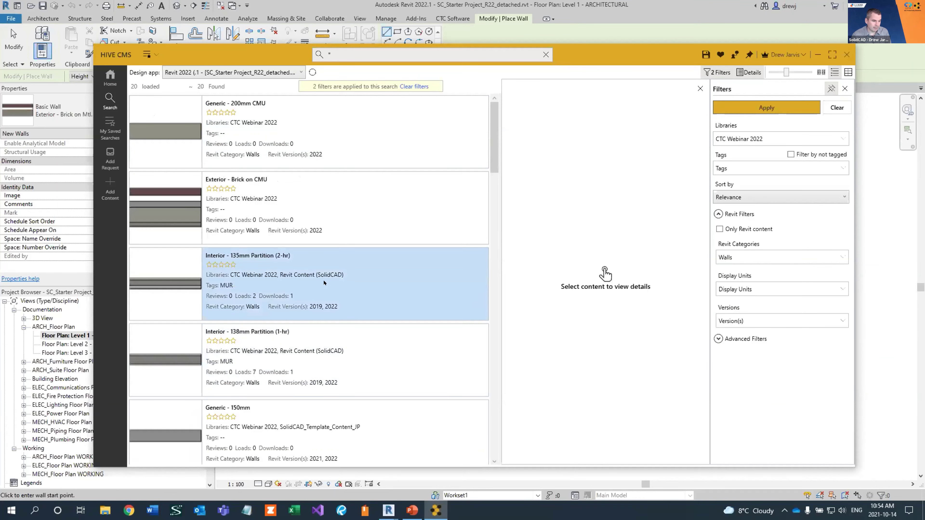
Load the Exterior - Brick on CMU wall from the search results into the Revit project.
{"action": "scroll", "coordinate": [324, 282], "scroll_direction": "down", "scroll_amount": 6}
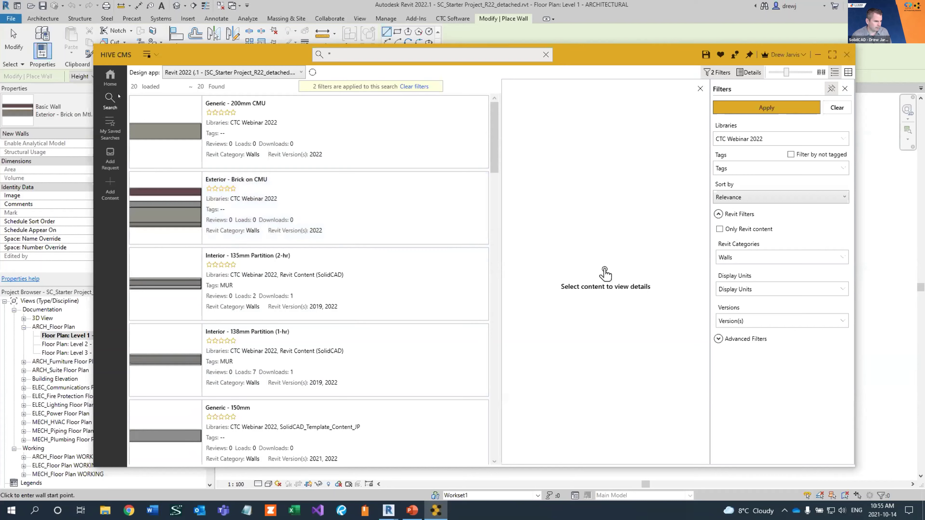
{"action": "right_click", "coordinate": [240, 196]}
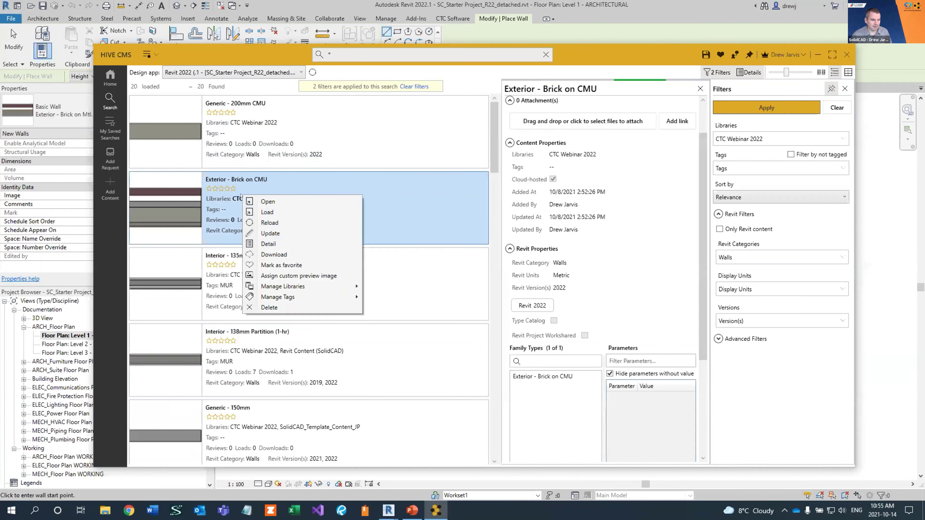
{"action": "left_click", "coordinate": [273, 211]}
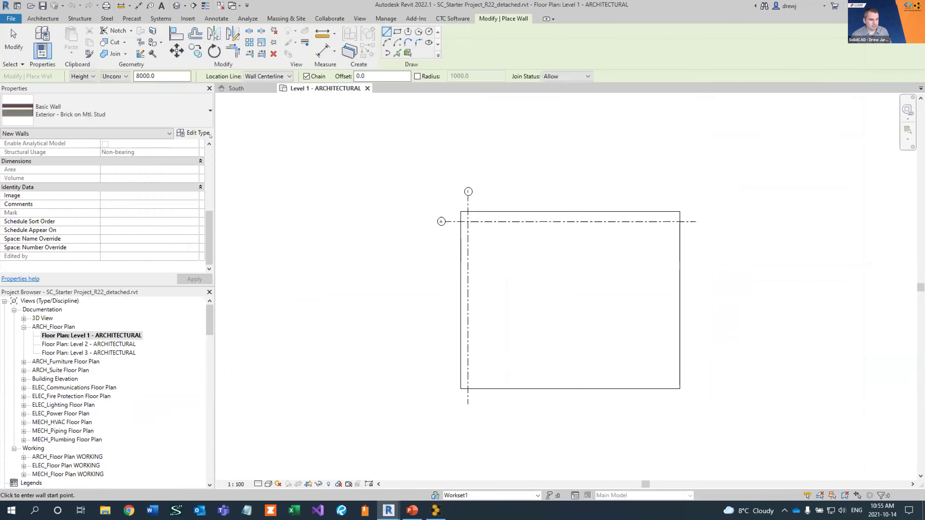
Restart the Wall command in Revit and check the available wall types for Exterior - Brick on CMU.
{"action": "key", "text": "Escape"}
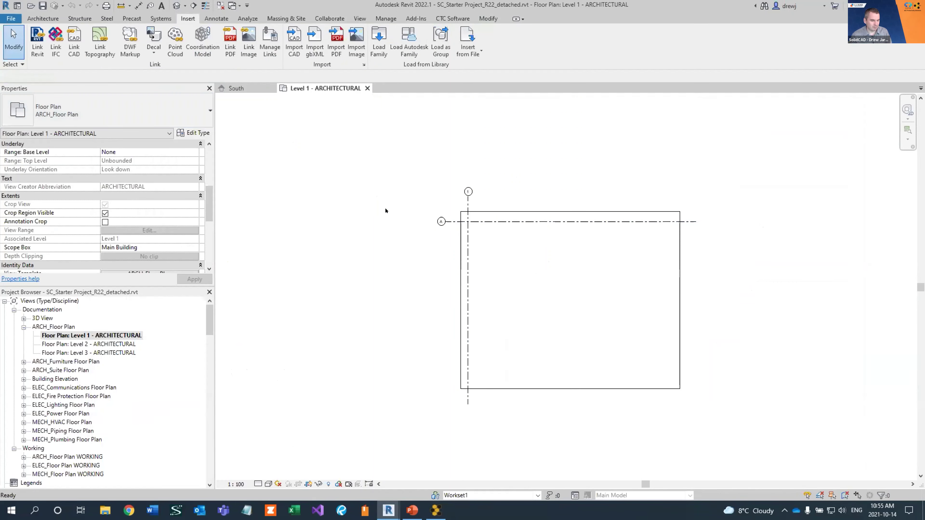
{"action": "key", "text": "w"}
{"action": "key", "text": "a"}
{"action": "left_click", "coordinate": [362, 198]}
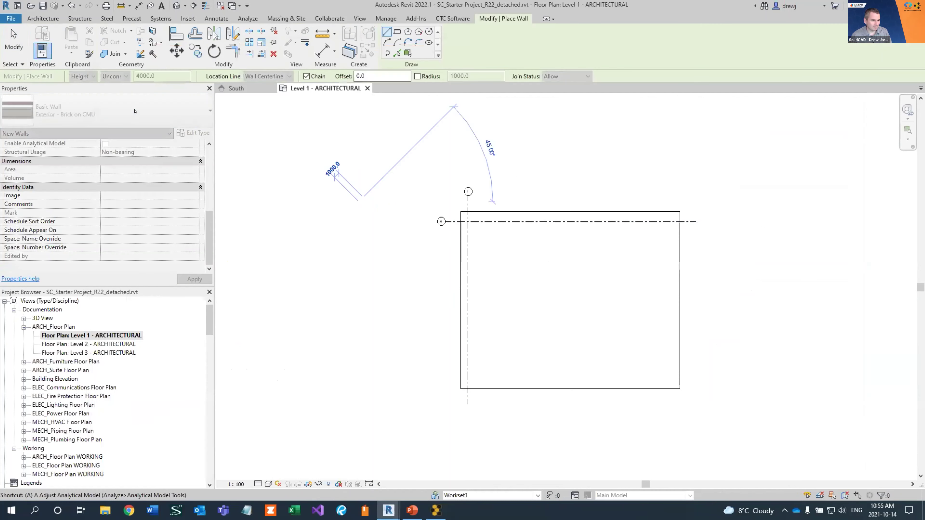
{"action": "left_click", "coordinate": [180, 111]}
{"action": "mouse_move", "coordinate": [179, 180]}
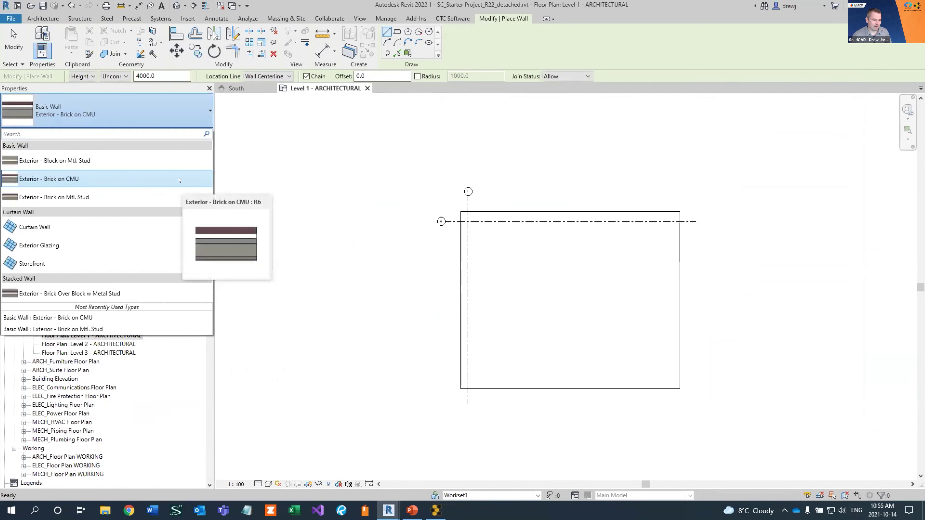
{"action": "left_click", "coordinate": [490, 234]}
Draw a closed rectangle of four Exterior - Brick on CMU walls, about 26 m wide, from the grid 1/A intersection with location line Finish Face: Exterior.
{"action": "scroll", "coordinate": [467, 221], "scroll_direction": "up", "scroll_amount": 2}
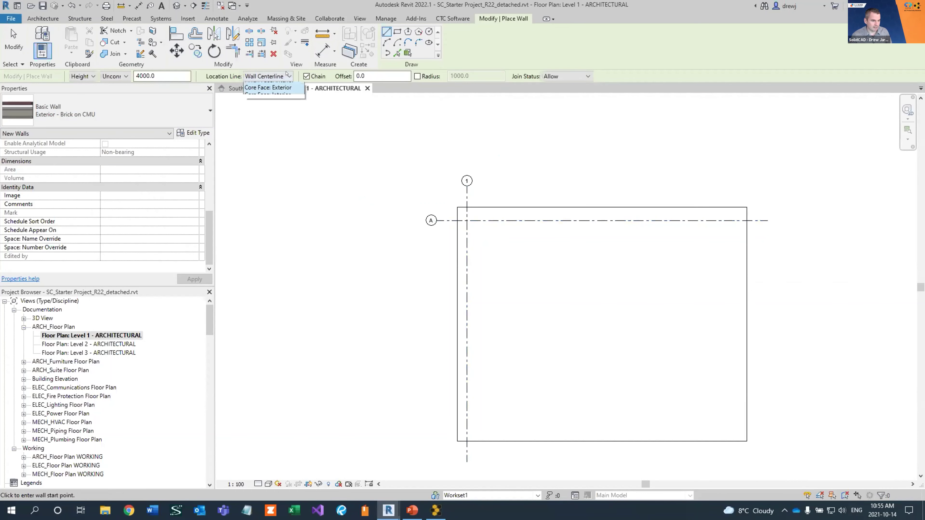
{"action": "left_click", "coordinate": [268, 76]}
{"action": "left_click", "coordinate": [289, 101]}
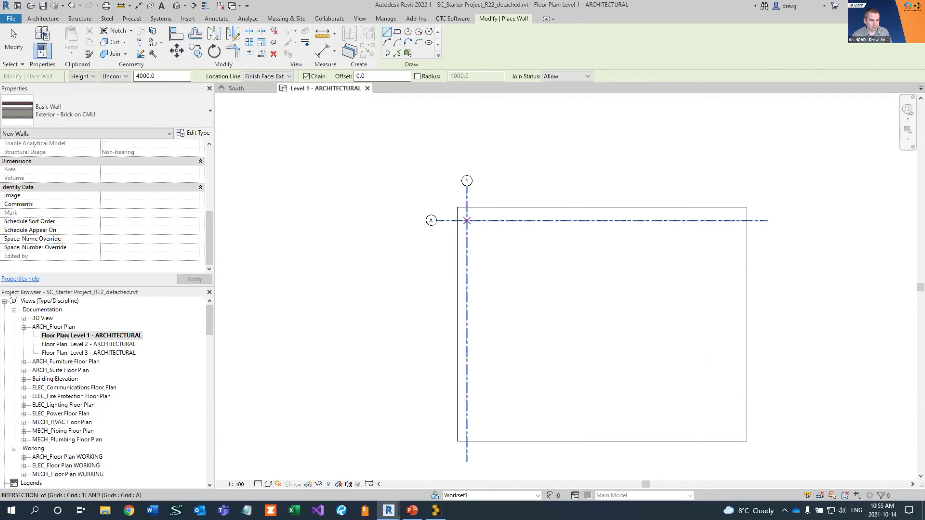
{"action": "left_click", "coordinate": [467, 220]}
{"action": "left_click", "coordinate": [678, 221]}
{"action": "left_click", "coordinate": [676, 367]}
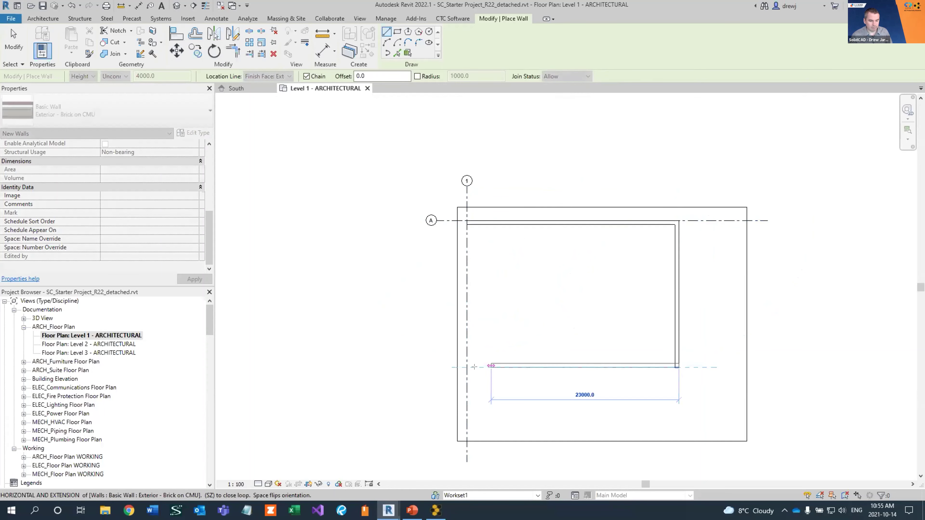
{"action": "left_click", "coordinate": [466, 368]}
{"action": "left_click", "coordinate": [467, 221]}
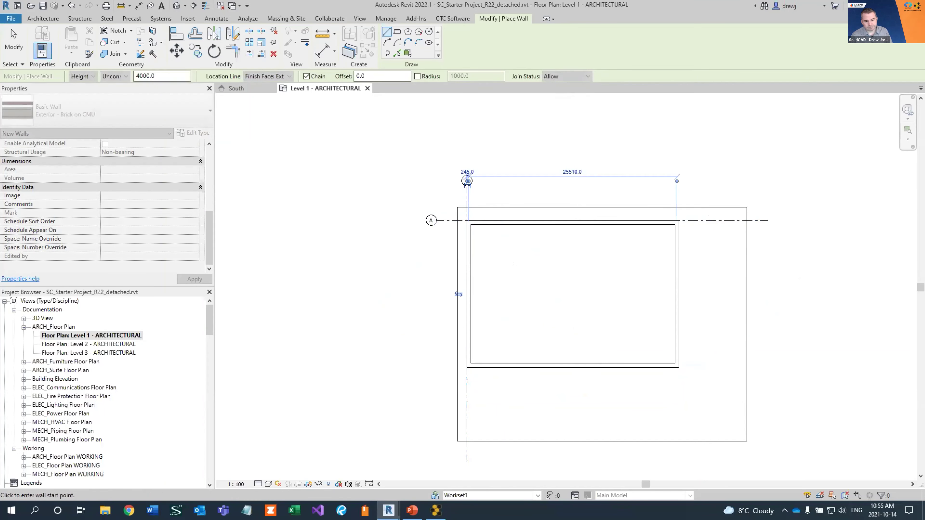
{"action": "key", "text": "Escape"}
{"action": "key", "text": "Escape"}
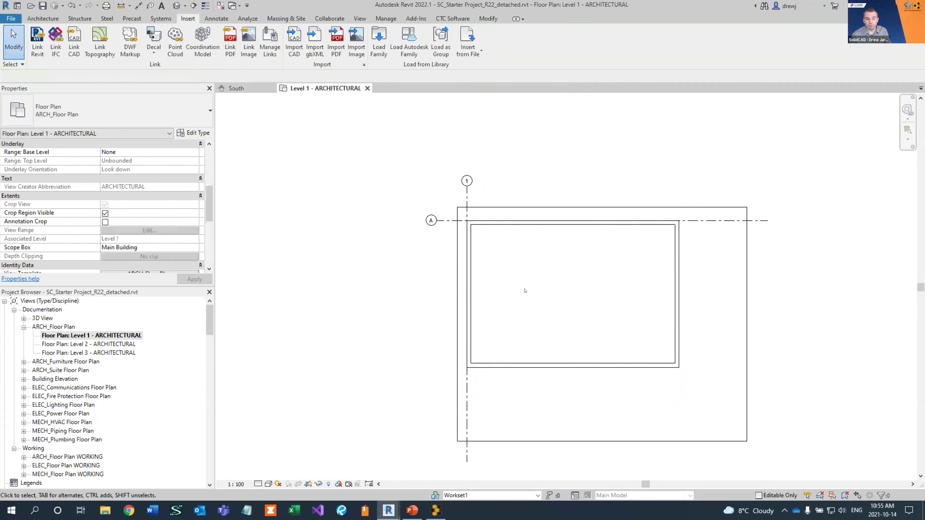
{"action": "key", "text": "d"}
{"action": "key", "text": "r"}
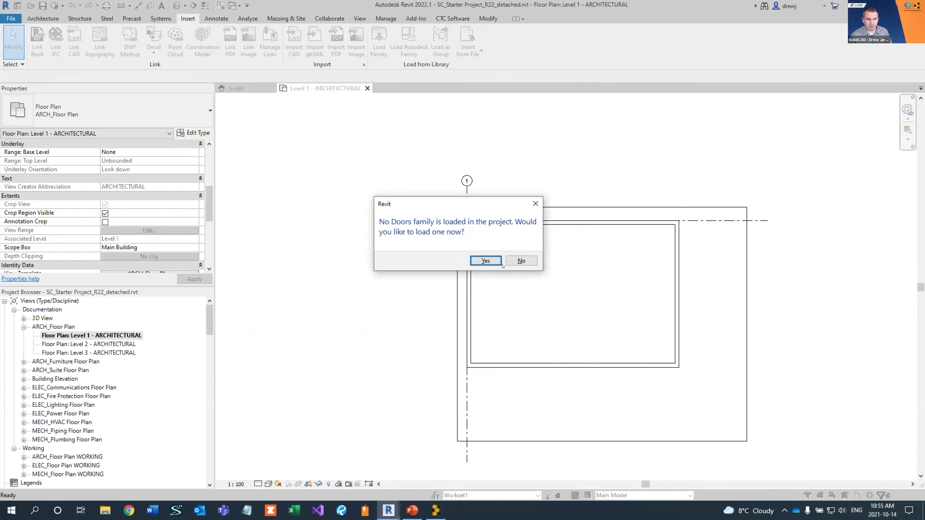
{"action": "left_click", "coordinate": [511, 262]}
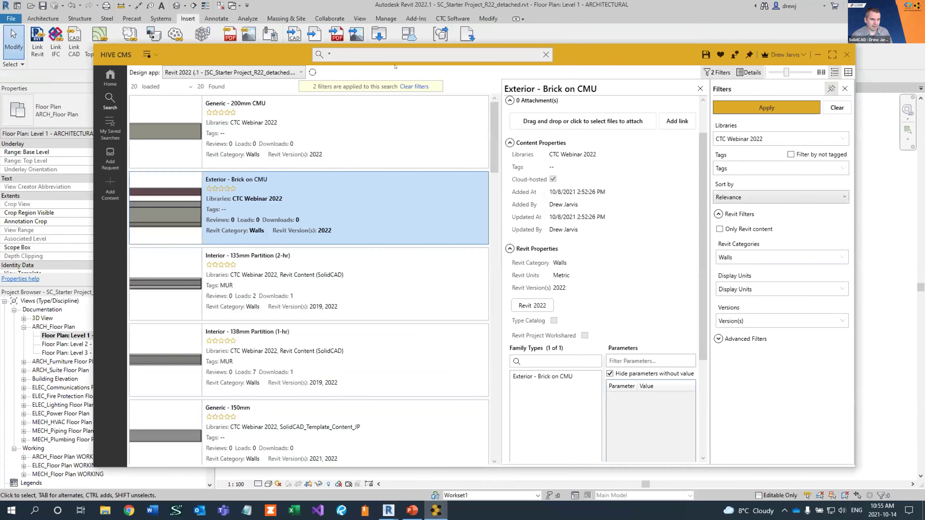
Reset the HIVE CMS filters to only the CTC Webinar 2022 library and search it for *1050.
{"action": "left_click", "coordinate": [837, 108]}
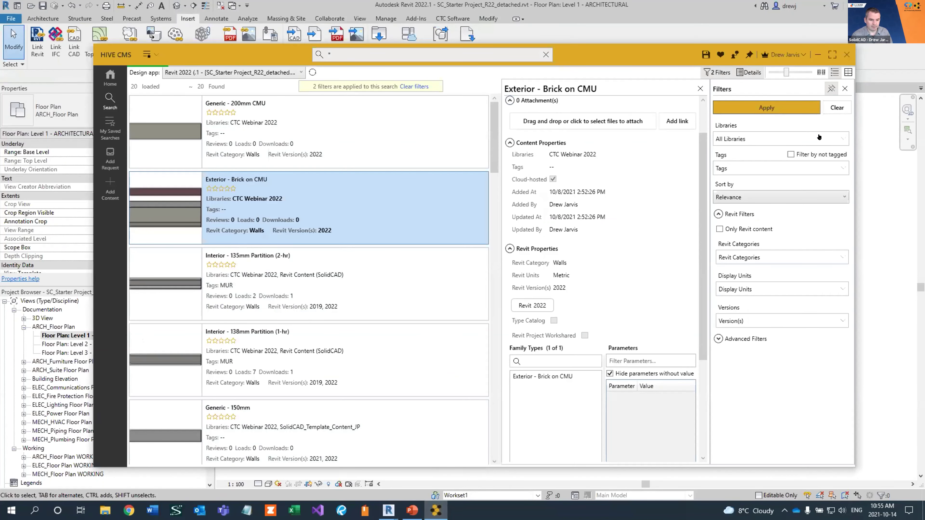
{"action": "left_click", "coordinate": [819, 137]}
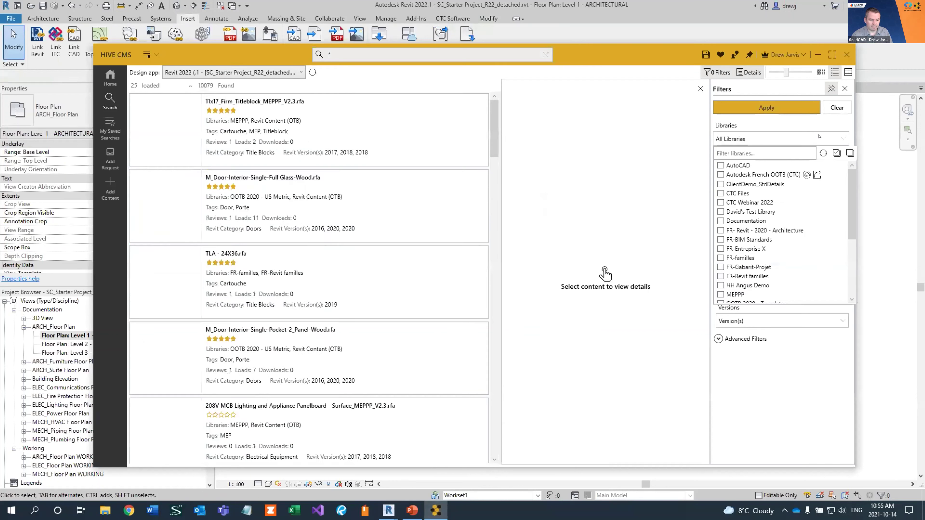
{"action": "left_click", "coordinate": [721, 202]}
{"action": "left_click", "coordinate": [721, 109]}
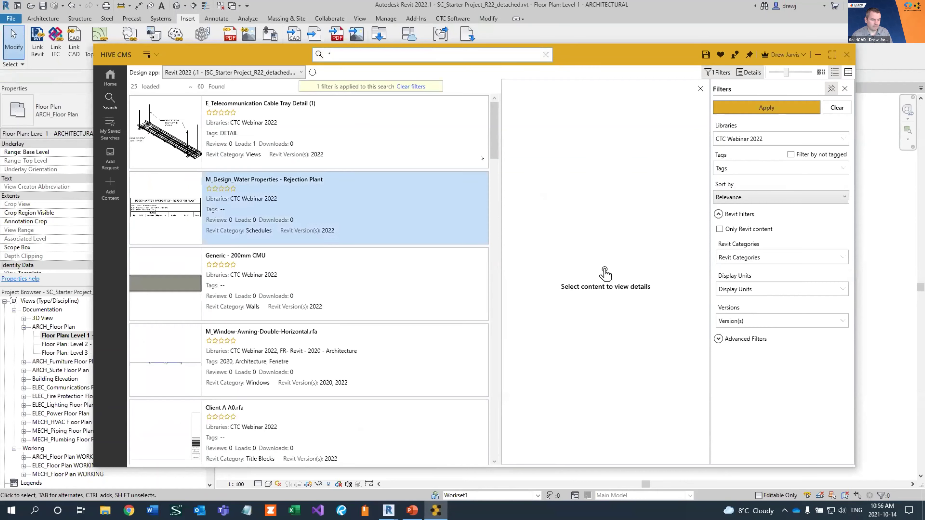
{"action": "left_click", "coordinate": [397, 51]}
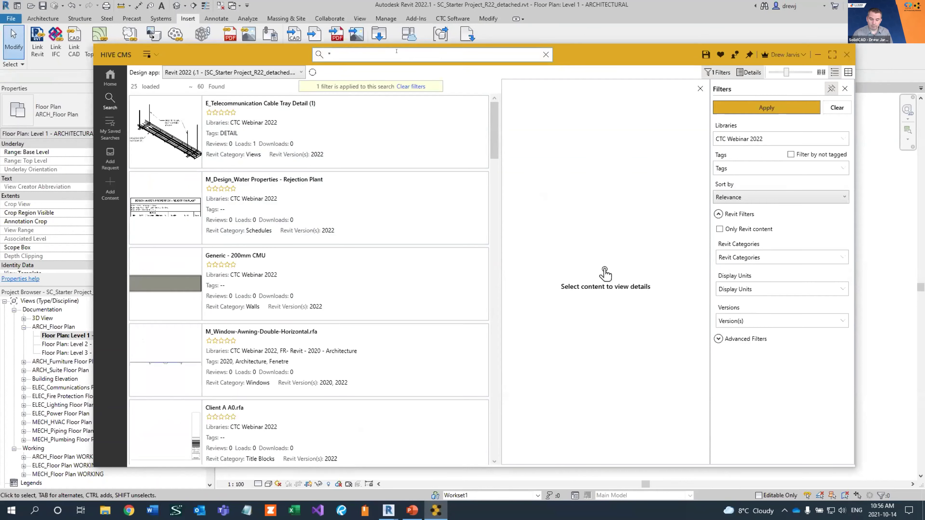
{"action": "key", "text": "Return"}
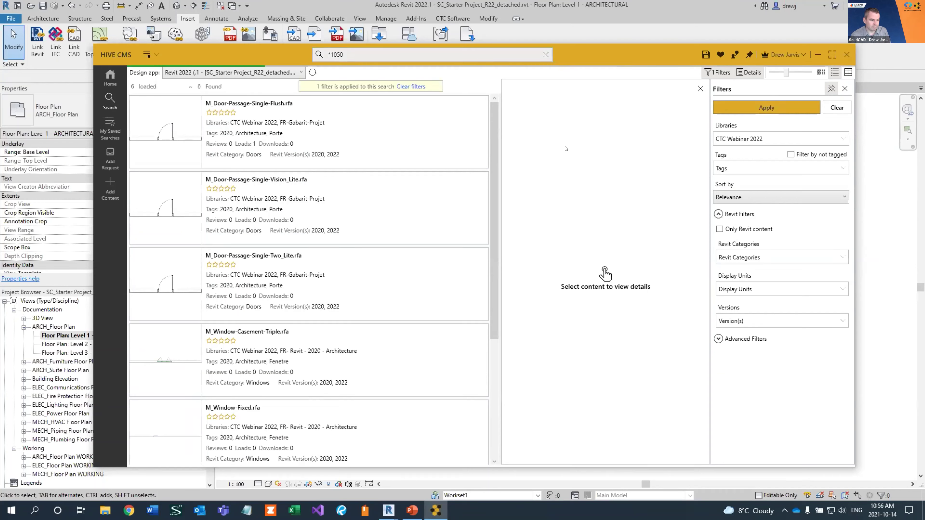
Load the 900 x 2100mm type of the M_Door-Passage-Single-Vision_Lite family, Revit version 2022, from the search results into the Revit project.
{"action": "left_click", "coordinate": [424, 210]}
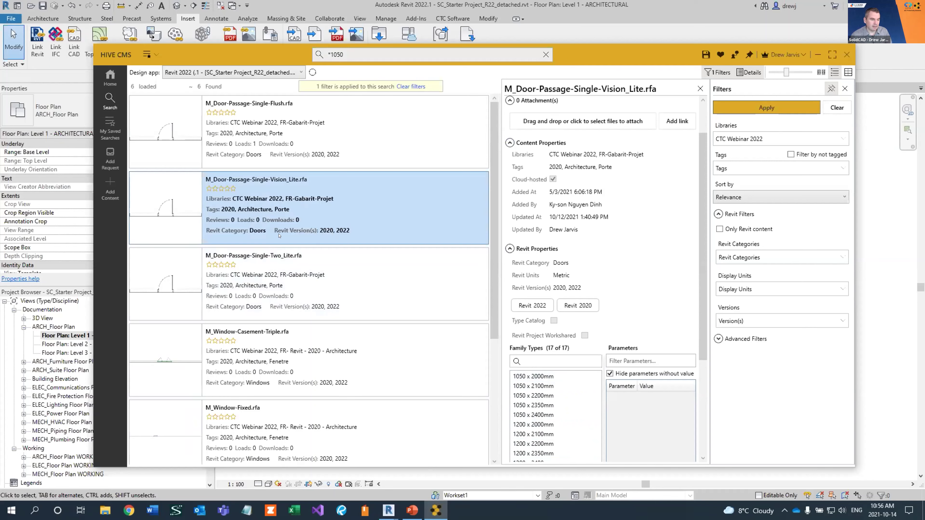
{"action": "right_click", "coordinate": [287, 206]}
{"action": "left_click", "coordinate": [306, 223]}
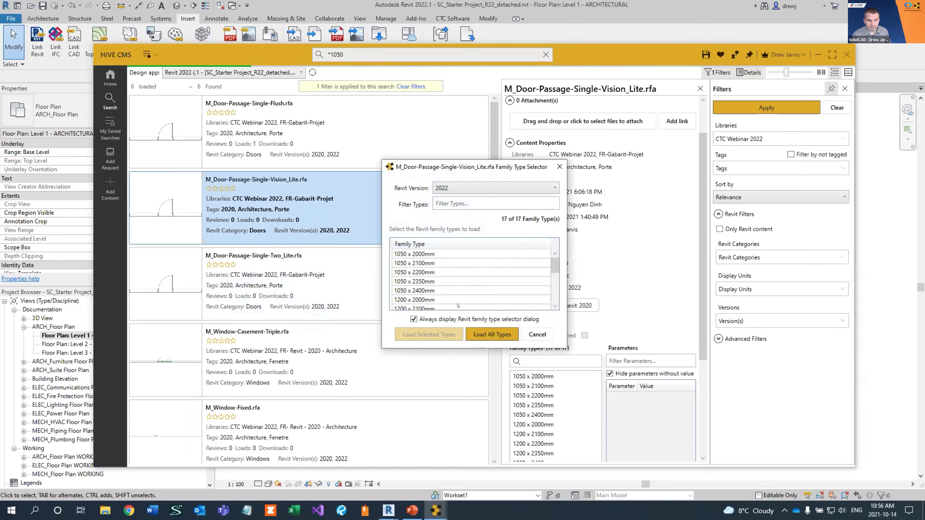
{"action": "mouse_move", "coordinate": [557, 271]}
{"action": "left_mouse_down"}
{"action": "mouse_move", "coordinate": [557, 296]}
{"action": "mouse_move", "coordinate": [557, 265]}
{"action": "left_mouse_up"}
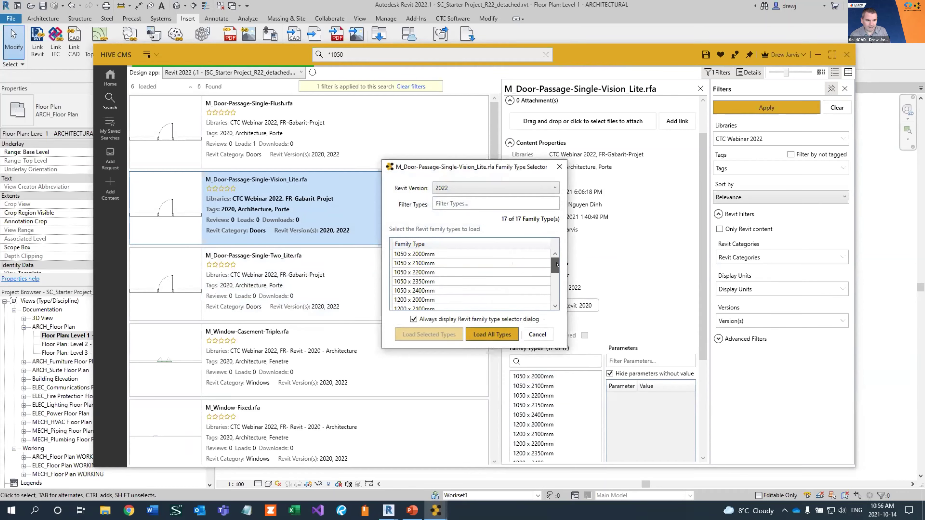
{"action": "left_click", "coordinate": [434, 264]}
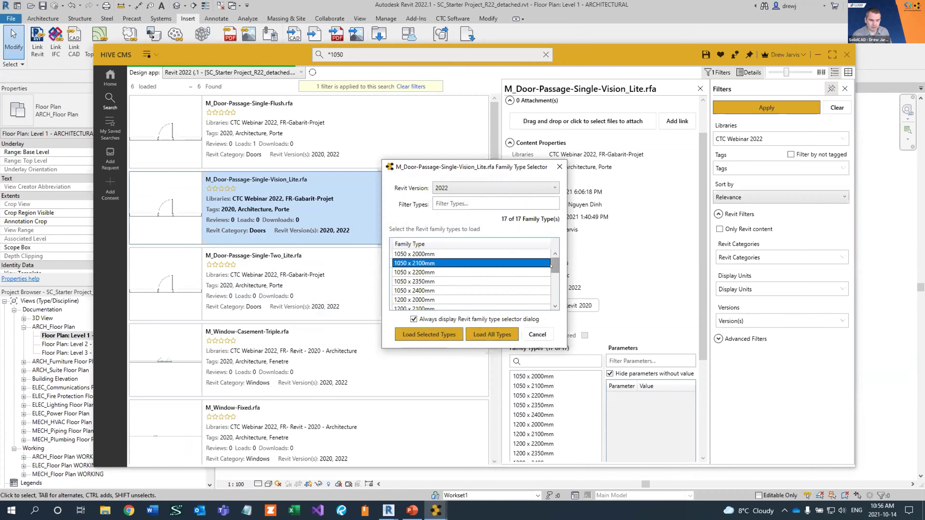
{"action": "scroll", "coordinate": [550, 275], "scroll_direction": "down", "scroll_amount": 1}
{"action": "left_click_drag", "start_coordinate": [551, 275], "coordinate": [550, 281]}
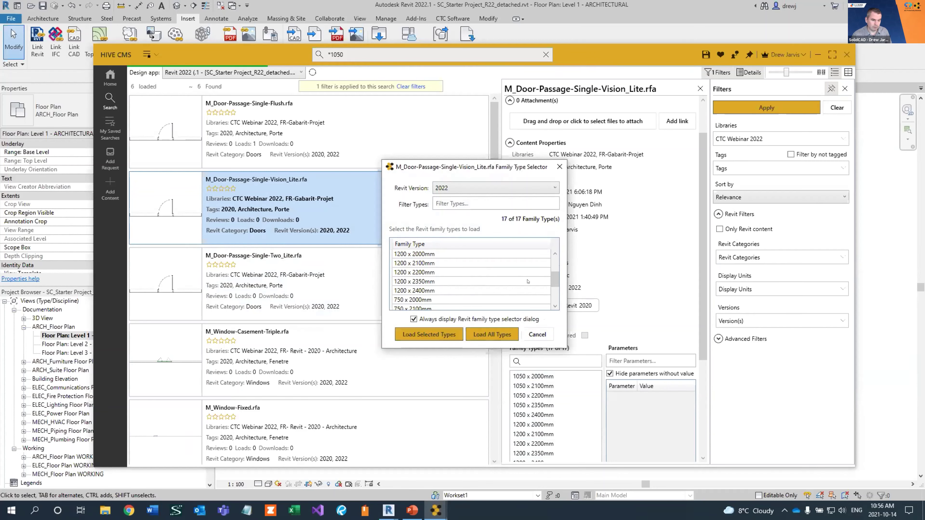
{"action": "scroll", "coordinate": [444, 274], "scroll_direction": "down", "scroll_amount": 2}
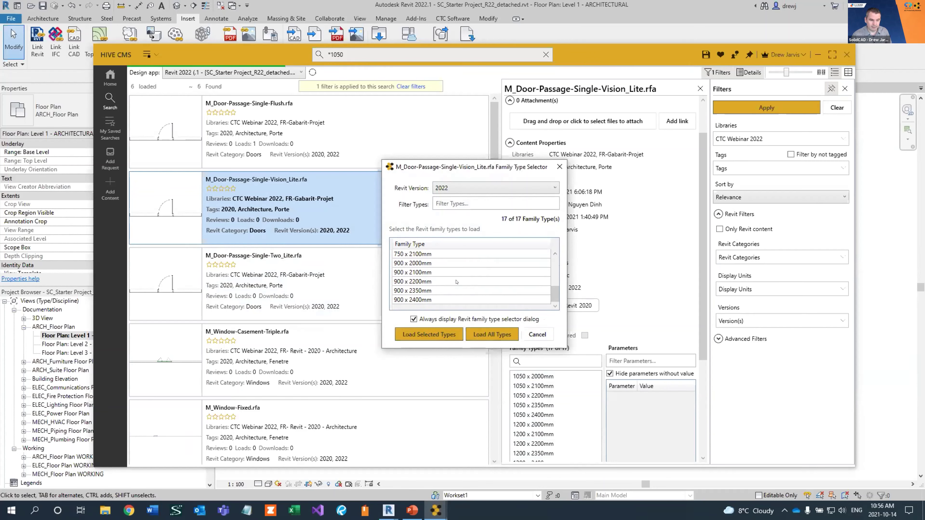
{"action": "left_click", "coordinate": [443, 274]}
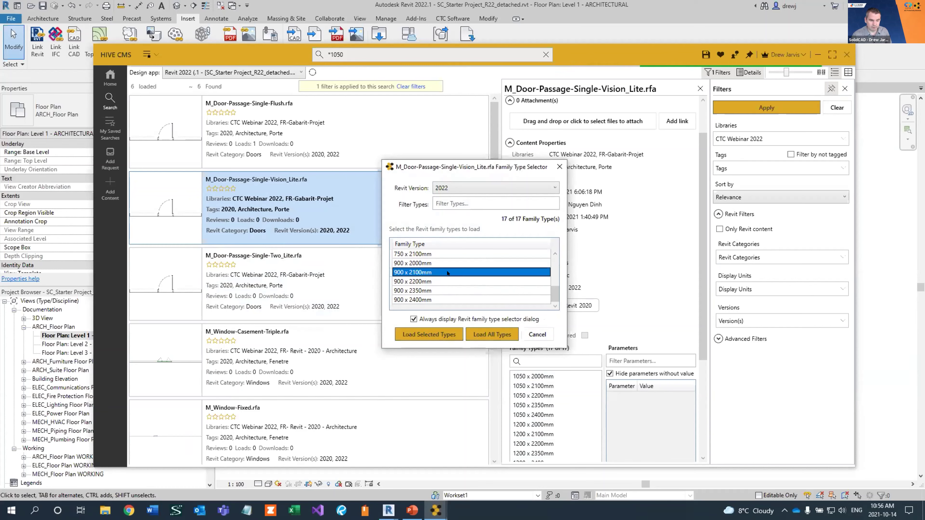
{"action": "left_click", "coordinate": [437, 335]}
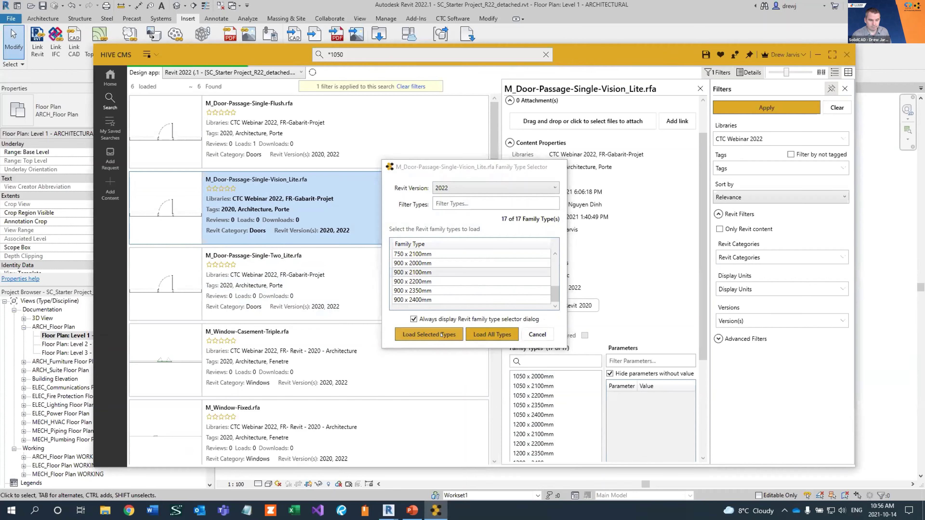
Place three Vision_Lite doors in Revit: grid A wall about 2755 mm from the west wall, grid 1 wall about 5000 mm from its south end, and mid-south wall.
{"action": "left_click", "coordinate": [815, 53]}
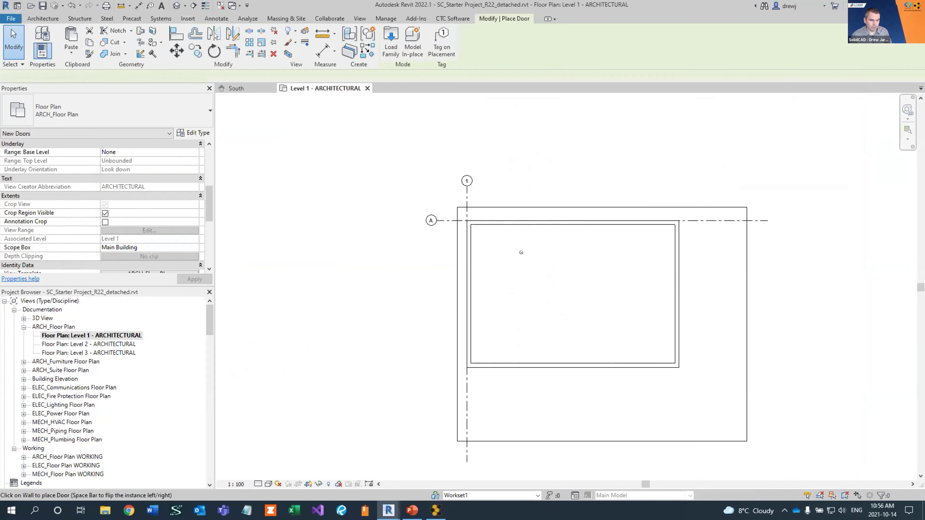
{"action": "left_click", "coordinate": [492, 224]}
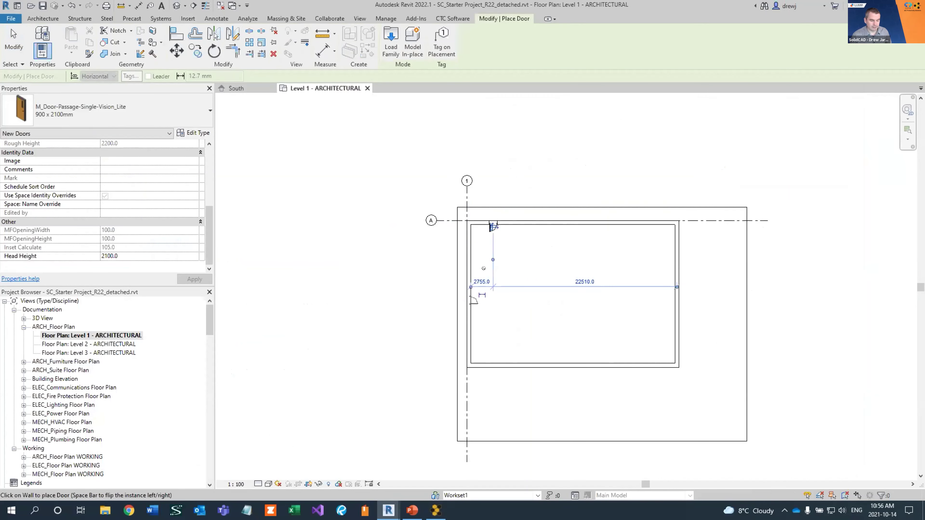
{"action": "left_click", "coordinate": [469, 323]}
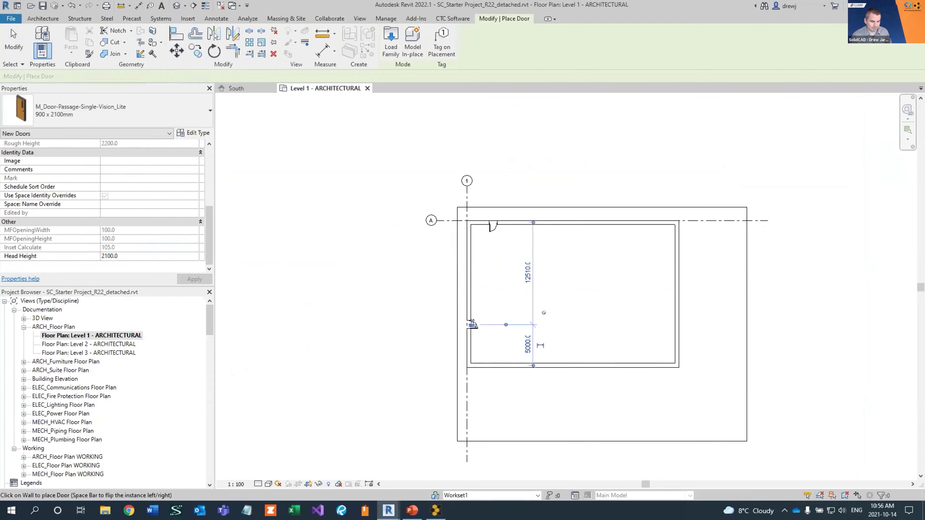
{"action": "left_click", "coordinate": [586, 361]}
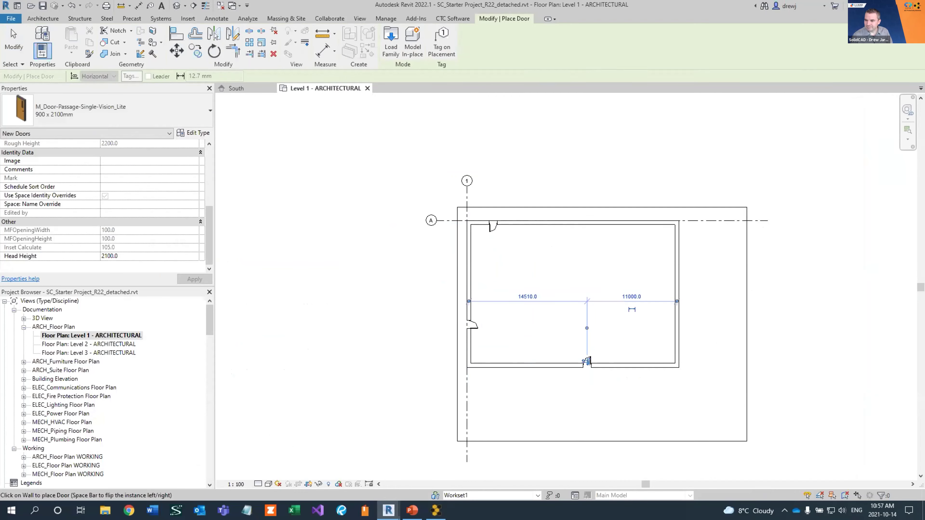
{"action": "key", "text": "alt+Tab"}
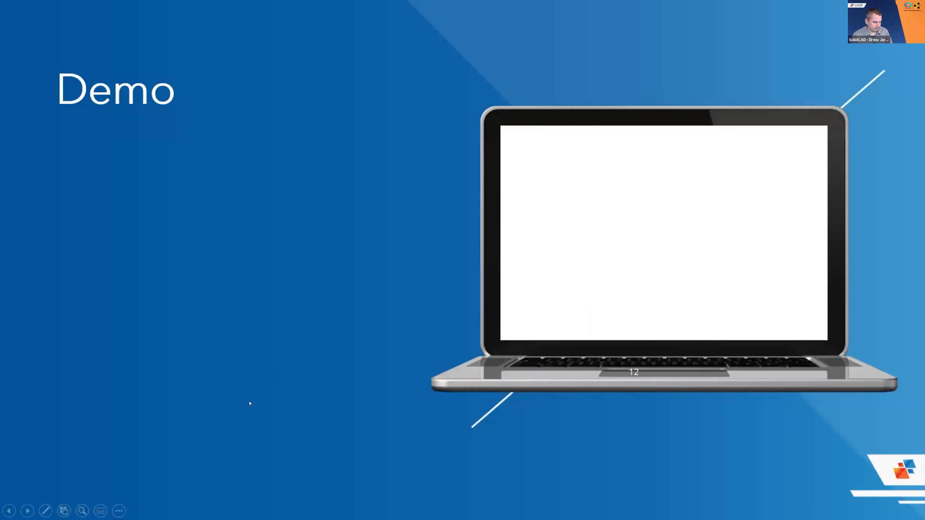
{"action": "key", "text": "super+Tab"}
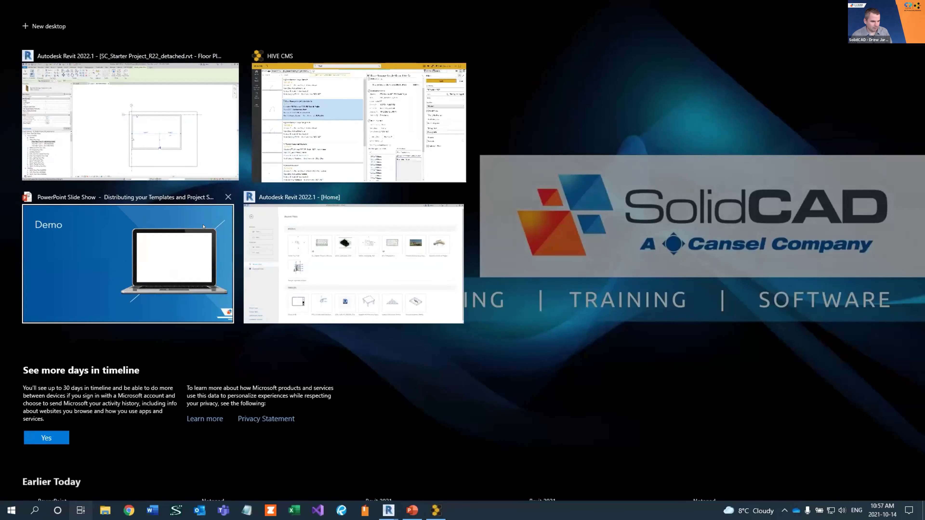
{"action": "left_click", "coordinate": [201, 155]}
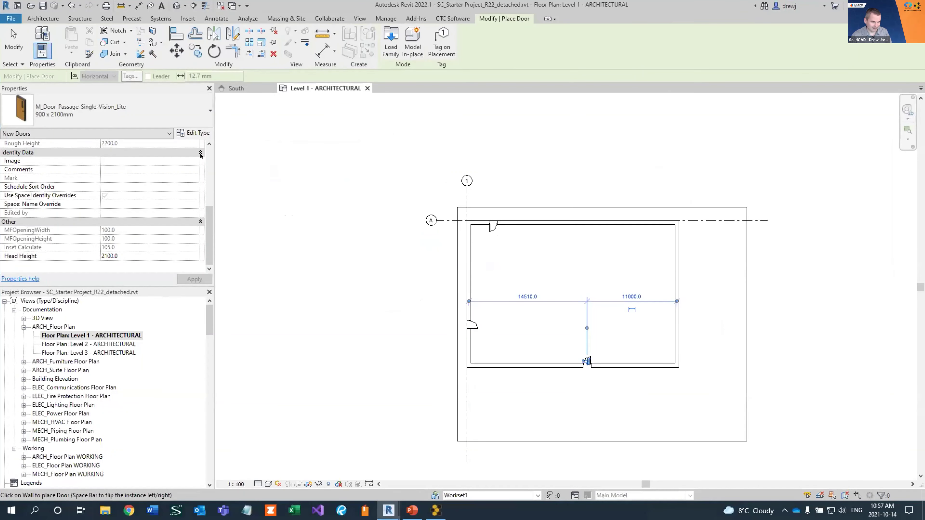
Switch to HIVE CMS and search the CTC Webinar 2022 library for *detail.
{"action": "left_click", "coordinate": [434, 511]}
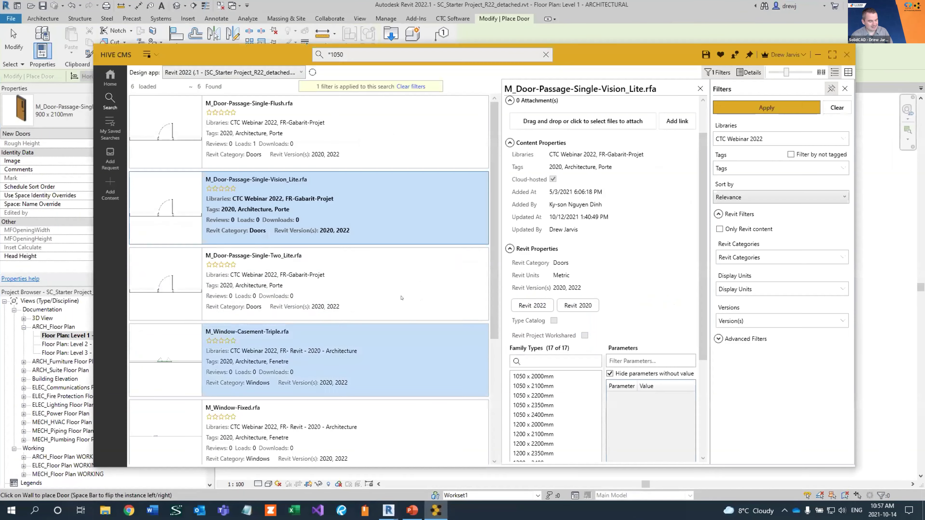
{"action": "left_click", "coordinate": [367, 52]}
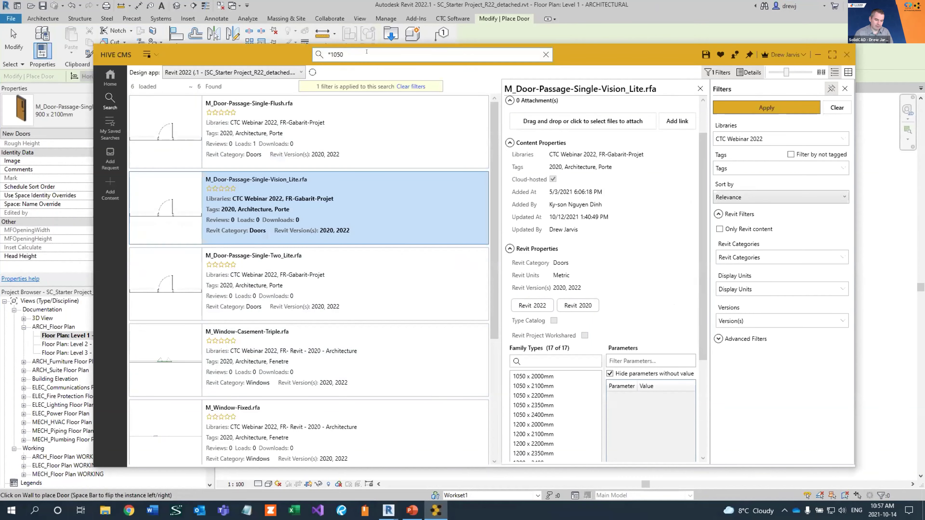
{"action": "key", "text": "Return"}
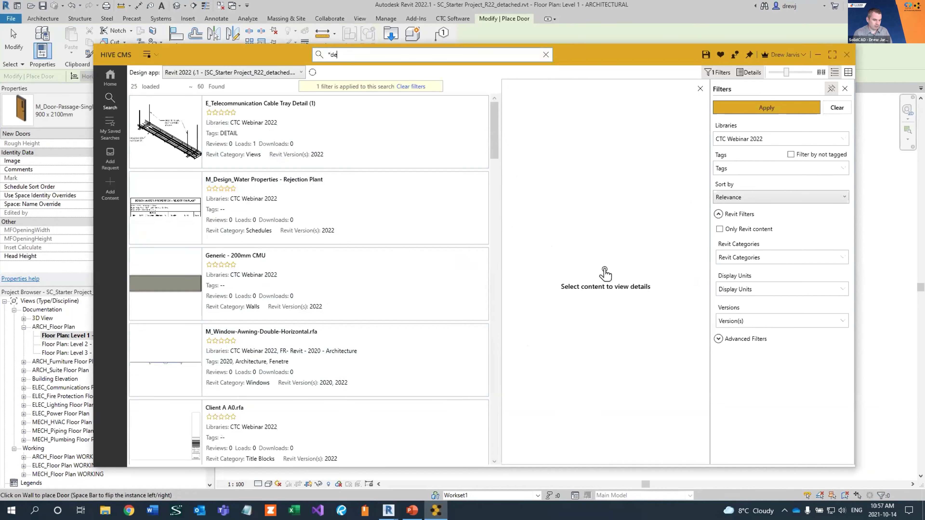
{"action": "key", "text": "Return"}
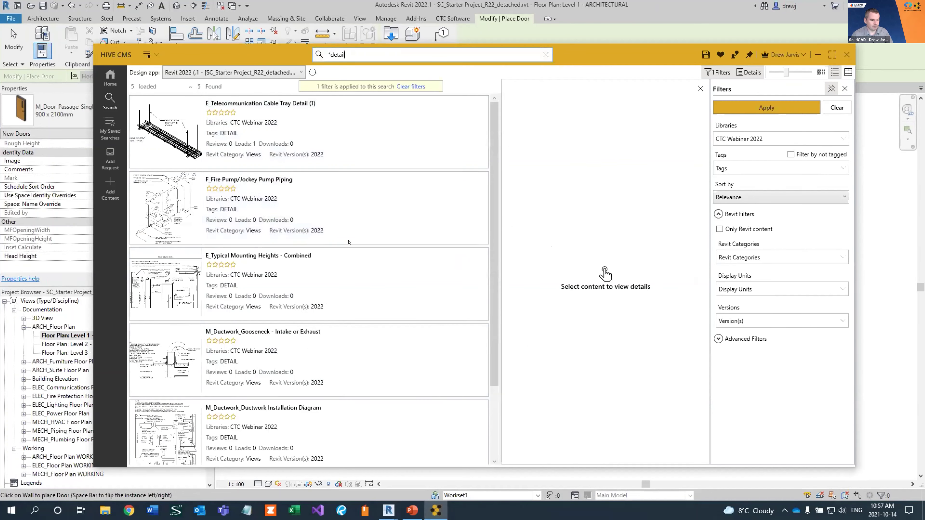
Load E_Typical Mounting Heights - Combined, M_Ductwork_Gooseneck - Intake or Exhaust and M_Ductwork_Ductwork Installation Diagram together into the Revit project, ending the active door placement.
{"action": "scroll", "coordinate": [255, 211], "scroll_direction": "down", "scroll_amount": 2}
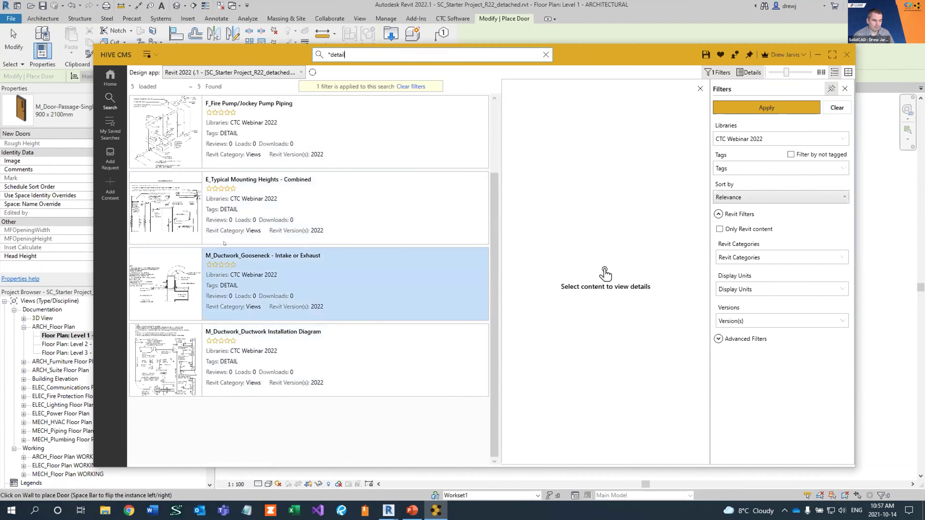
{"action": "right_click", "coordinate": [225, 213]}
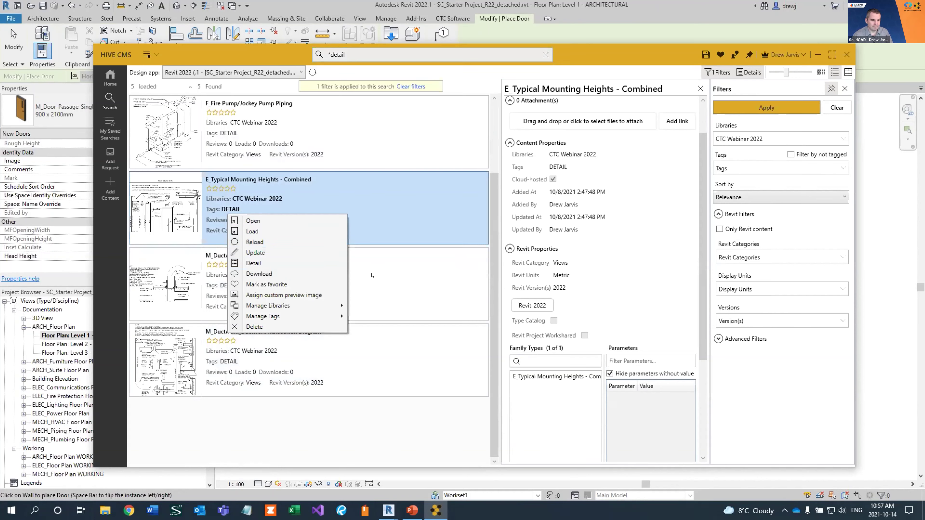
{"action": "left_click", "coordinate": [360, 285], "text": "ctrl"}
{"action": "left_click", "coordinate": [377, 351], "text": "ctrl"}
{"action": "right_click", "coordinate": [348, 288]}
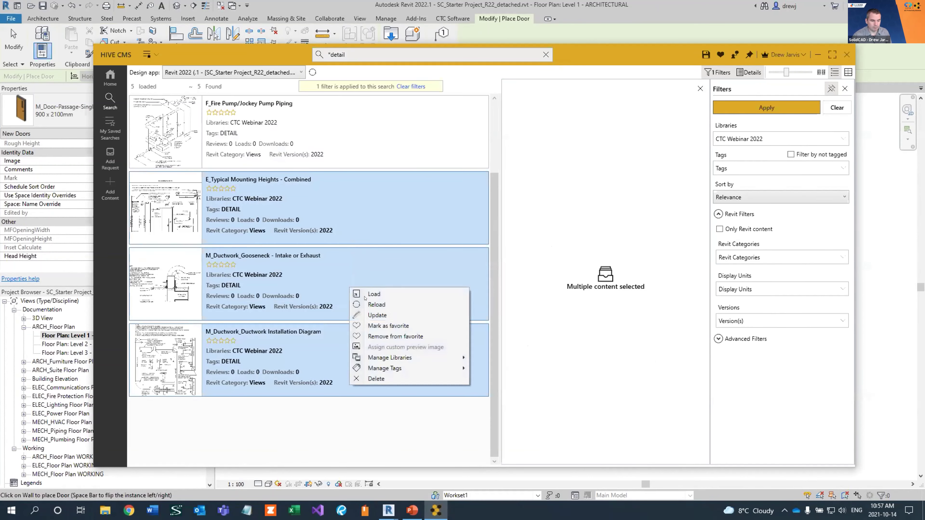
{"action": "left_click", "coordinate": [368, 293]}
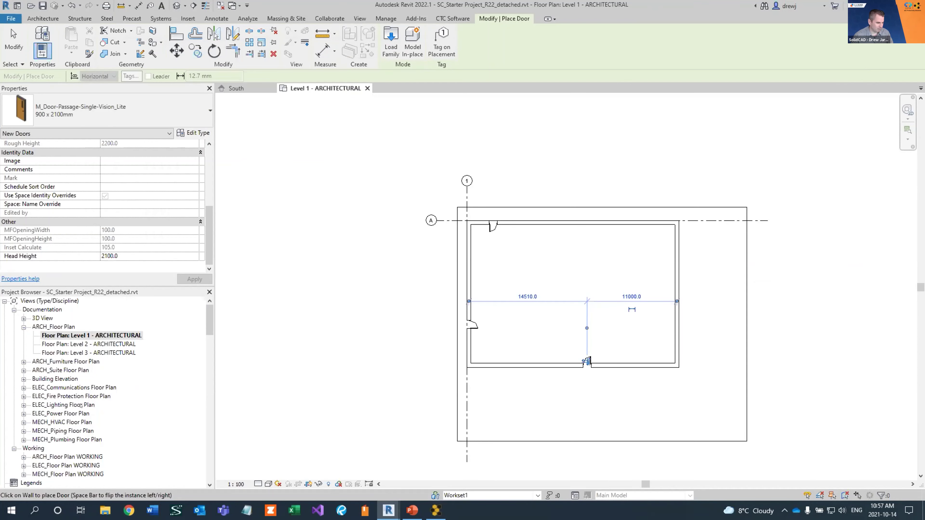
{"action": "scroll", "coordinate": [80, 388], "scroll_direction": "down", "scroll_amount": 1}
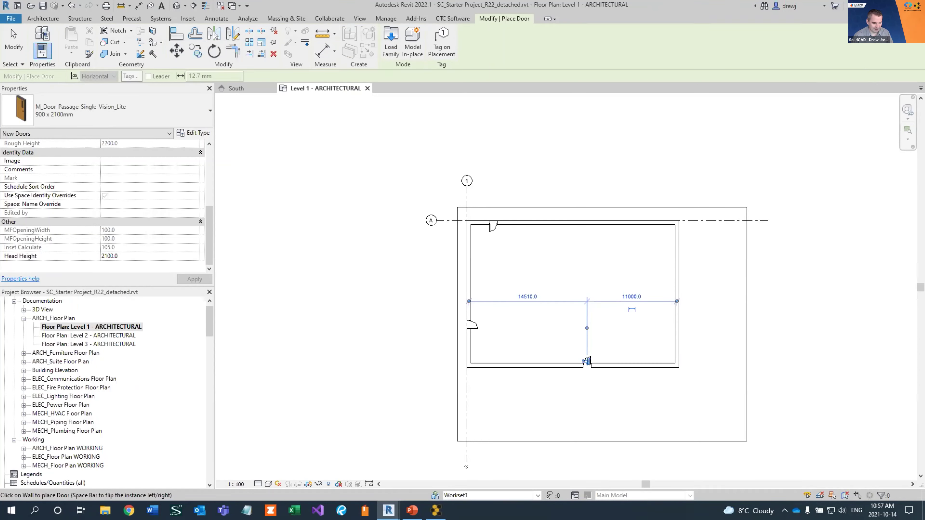
{"action": "key", "text": "Escape"}
{"action": "key", "text": "Escape"}
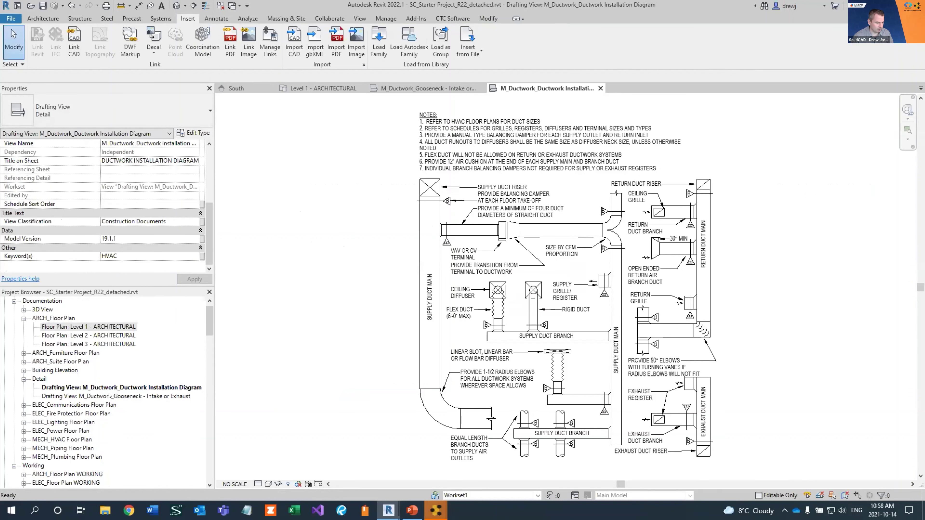
Select the gooseneck drafting view in the project browser, and review the Loading Content log in HIVE CMS before closing it.
{"action": "left_click", "coordinate": [120, 396]}
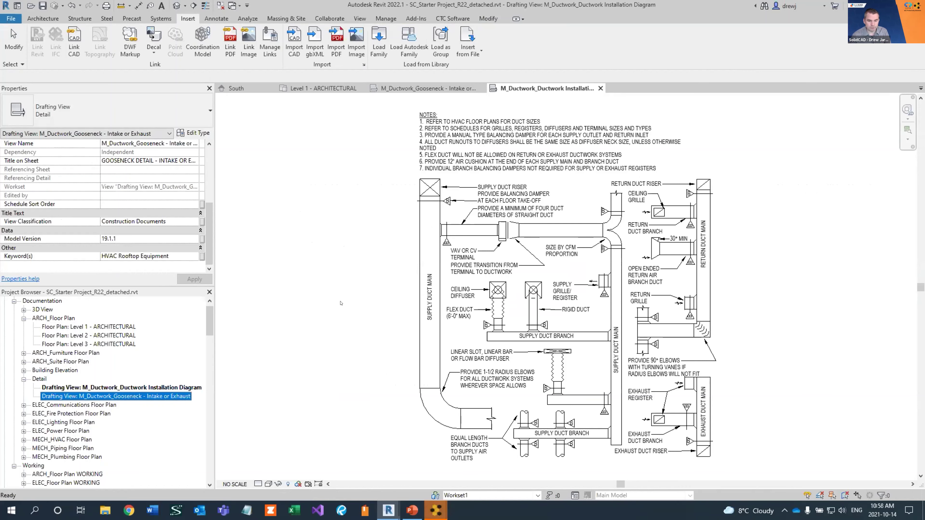
{"action": "left_click", "coordinate": [436, 510]}
{"action": "left_click", "coordinate": [464, 488]}
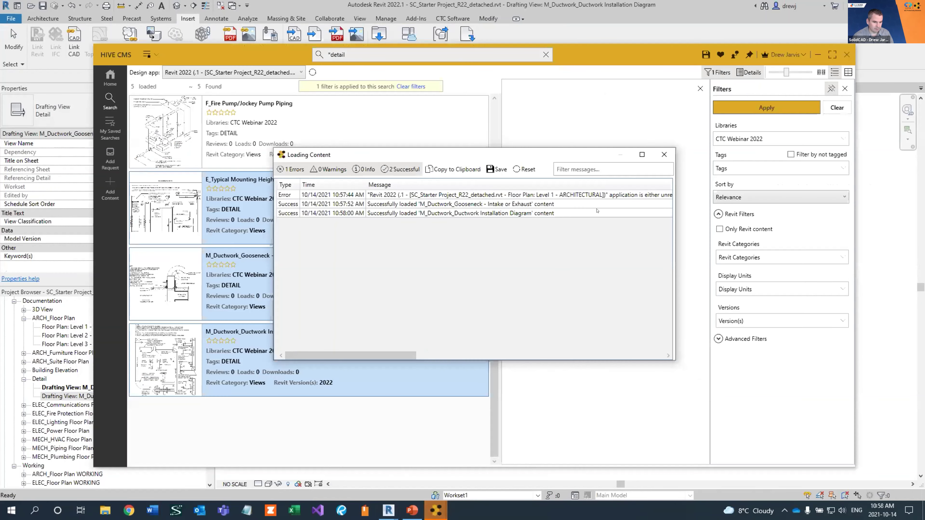
{"action": "left_click", "coordinate": [663, 154]}
Search the HIVE CMS library for *spaces and check Schedules/Quantities (all) in the Revit project browser.
{"action": "left_click", "coordinate": [366, 51]}
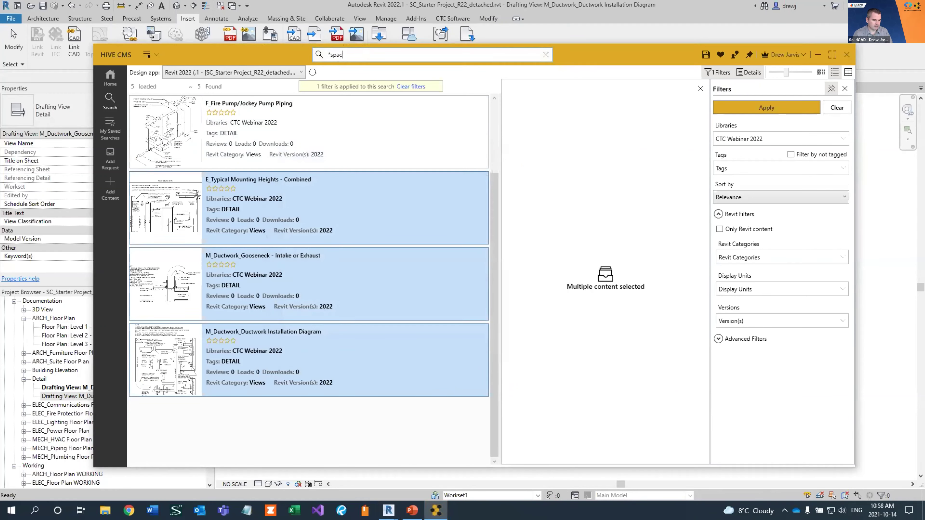
{"action": "key", "text": "Return"}
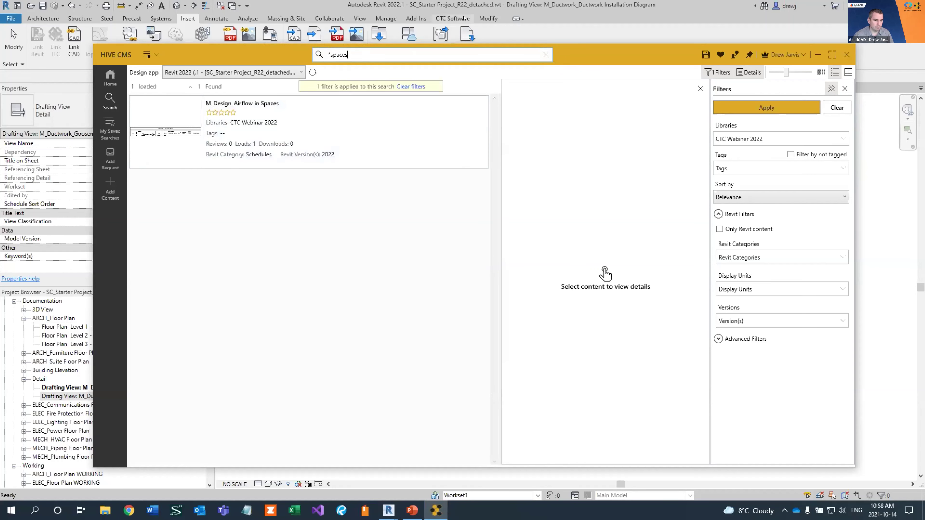
{"action": "left_click", "coordinate": [478, 40]}
{"action": "scroll", "coordinate": [163, 352], "scroll_direction": "down", "scroll_amount": 5}
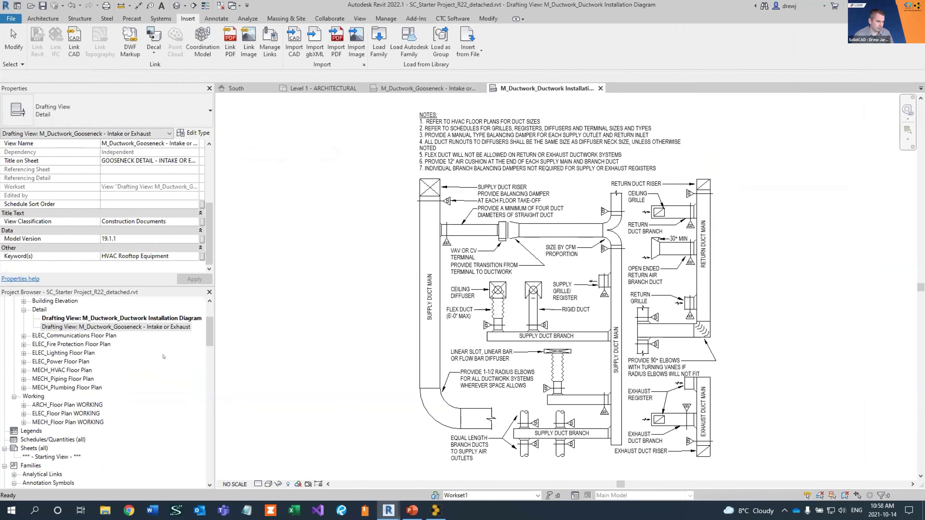
{"action": "left_click", "coordinate": [17, 370]}
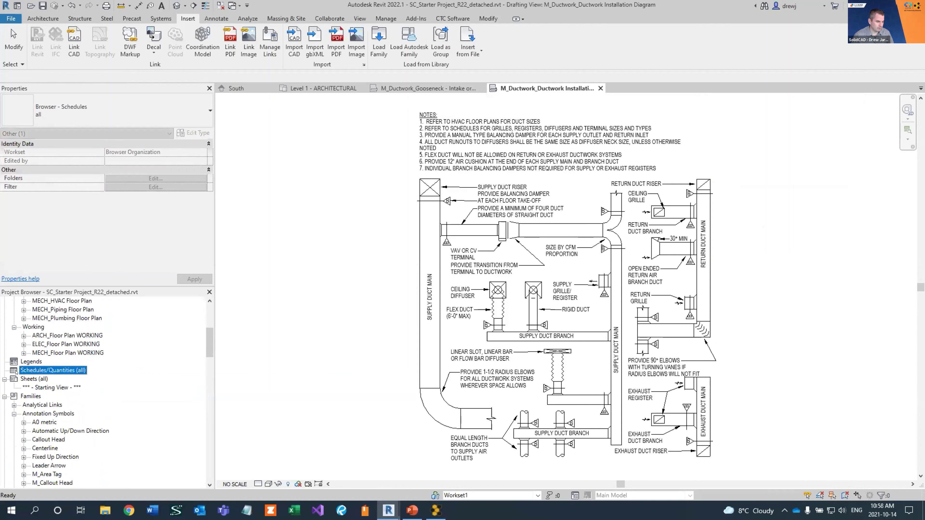
Review the browser organization schemes available for schedules in the Revit project, and close them without applying changes.
{"action": "right_click", "coordinate": [31, 369]}
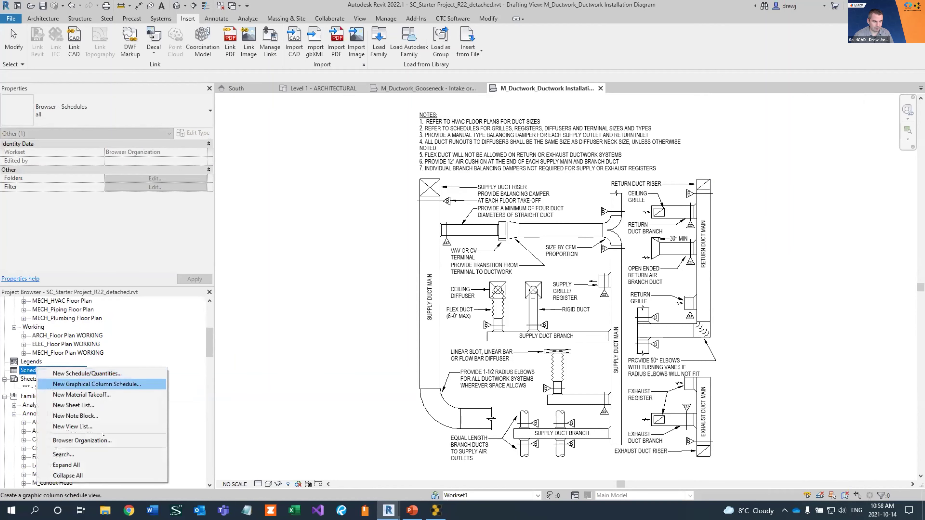
{"action": "left_click", "coordinate": [140, 439]}
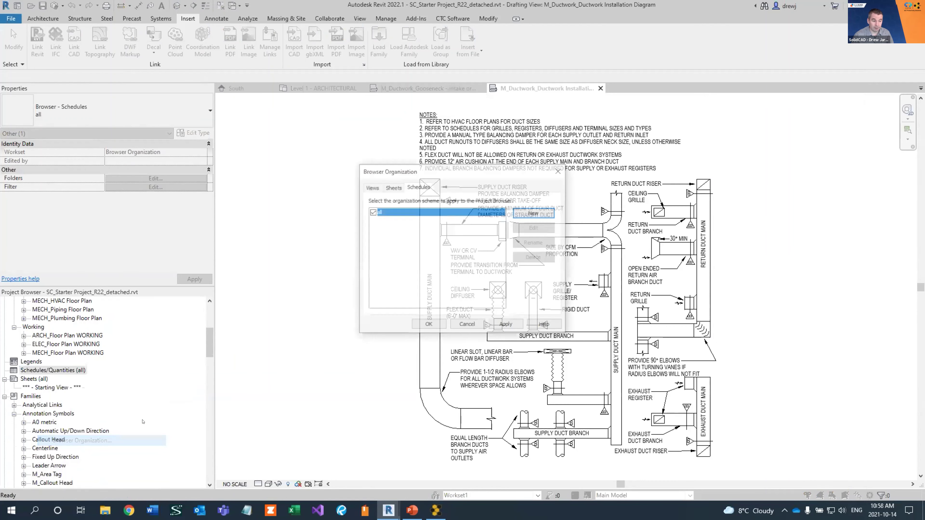
{"action": "left_click", "coordinate": [533, 214]}
{"action": "left_click", "coordinate": [509, 273]}
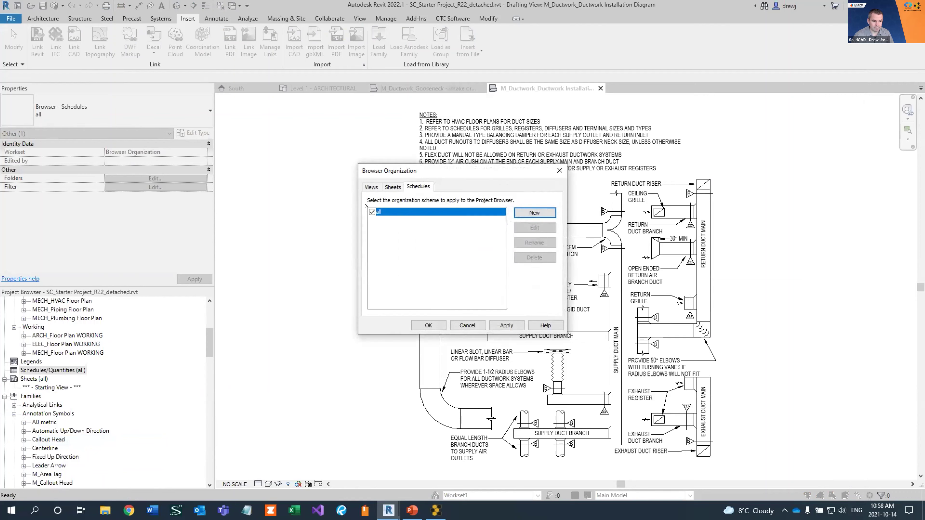
{"action": "left_click", "coordinate": [467, 325]}
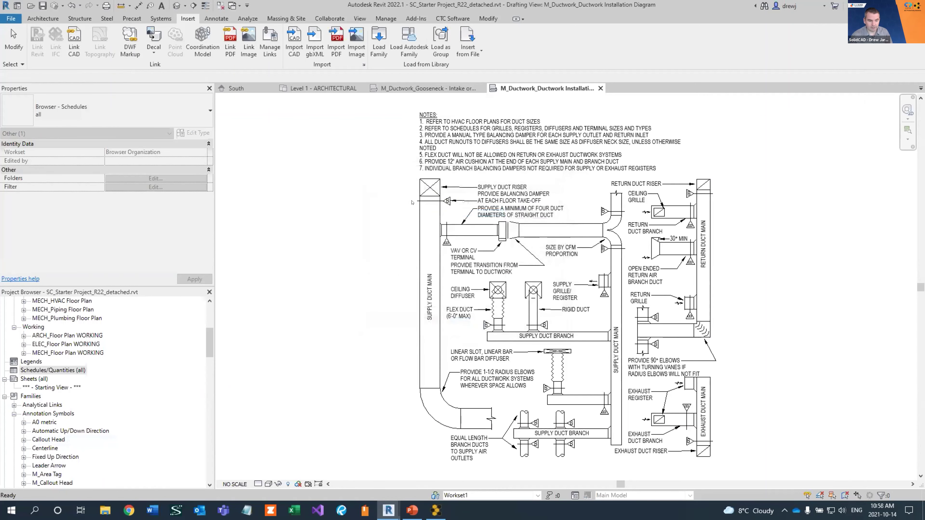
Load the M_Design_Airflow in Spaces schedule from HIVE CMS into the Revit project, and select it under Schedules/Quantities in the project browser.
{"action": "left_click", "coordinate": [436, 511]}
{"action": "right_click", "coordinate": [372, 128]}
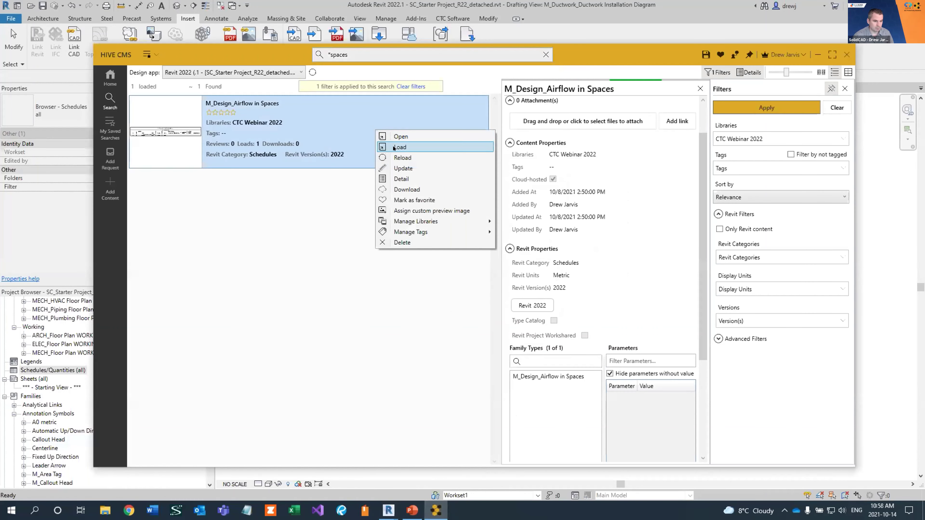
{"action": "left_click", "coordinate": [410, 148]}
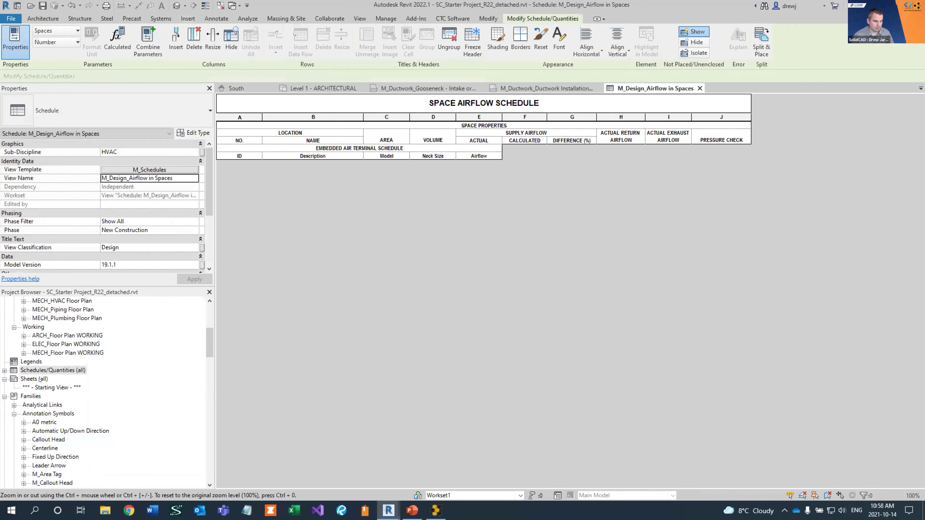
{"action": "left_click", "coordinate": [34, 371]}
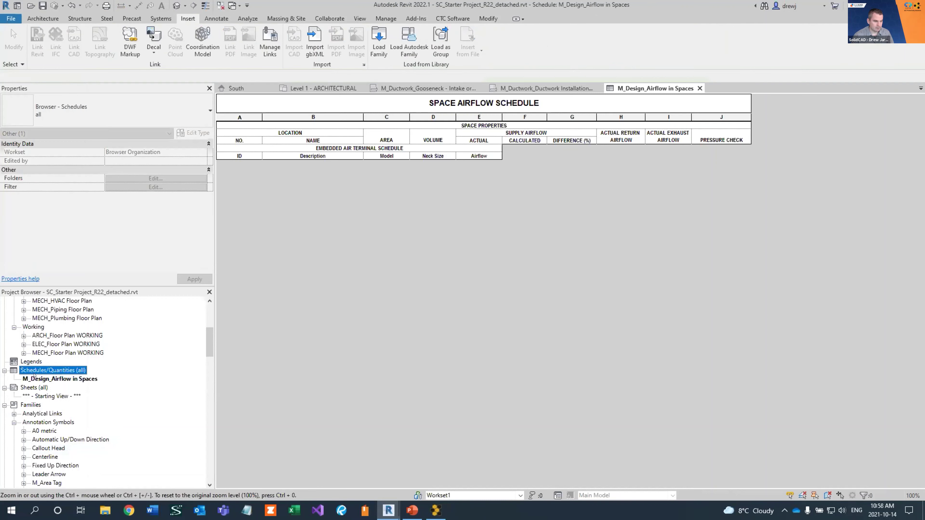
{"action": "left_click", "coordinate": [40, 379]}
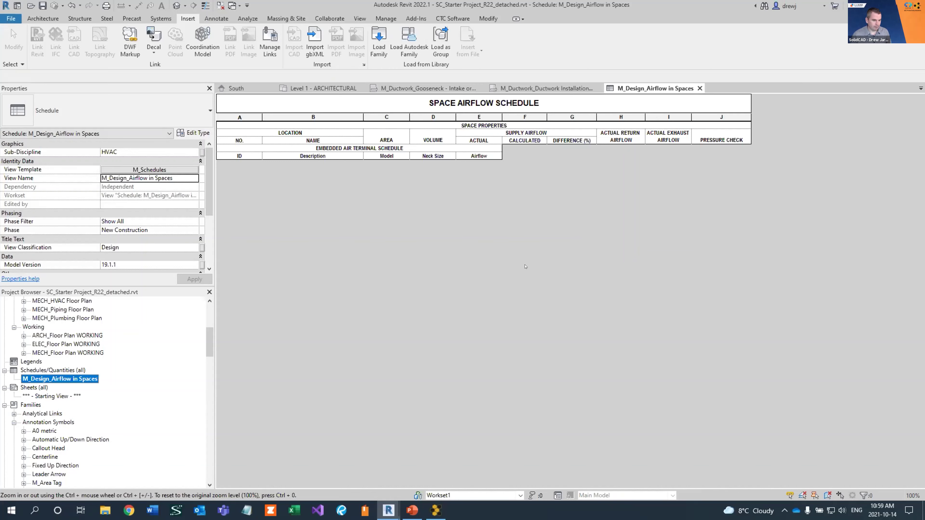
{"action": "left_click", "coordinate": [509, 272]}
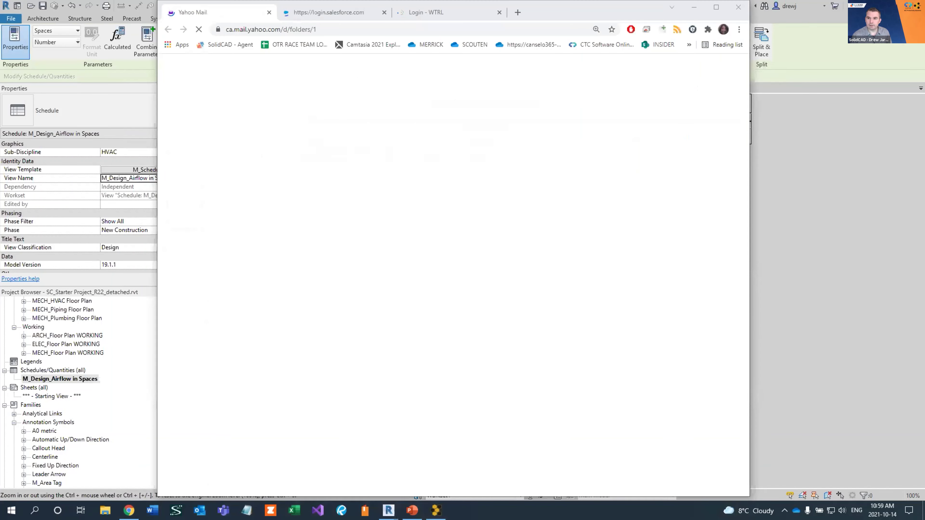
Switch to the HIVE web portal in Chrome, hide the bookmarks bar and check the full site address.
{"action": "left_click", "coordinate": [740, 7]}
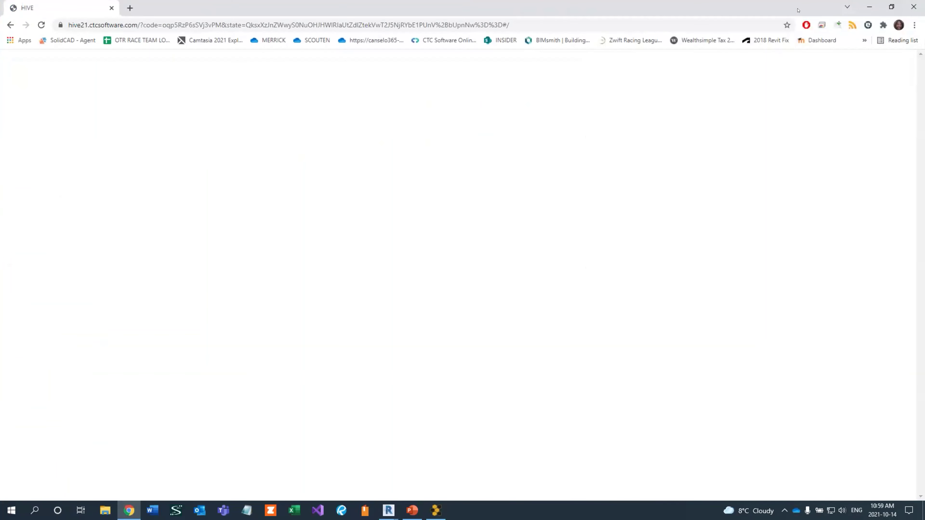
{"action": "left_click", "coordinate": [914, 25]}
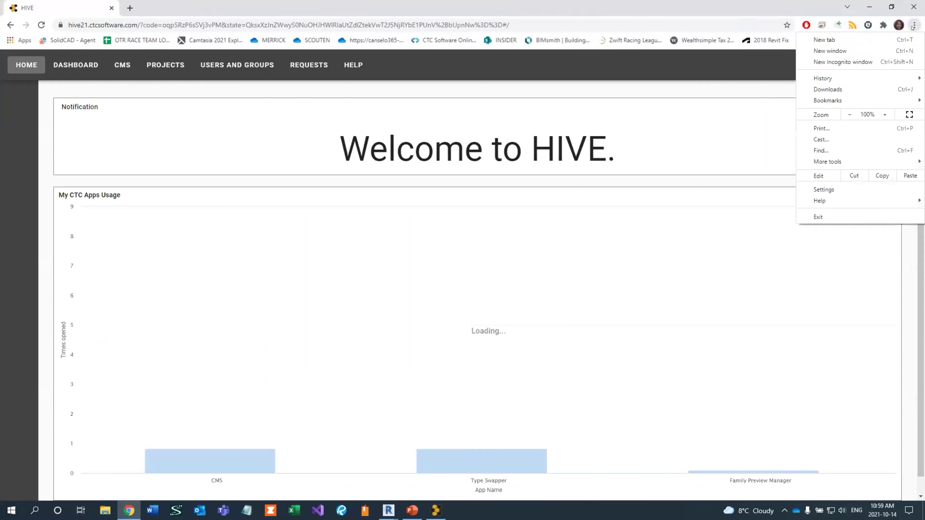
{"action": "mouse_move", "coordinate": [838, 101]}
{"action": "left_click", "coordinate": [712, 35]}
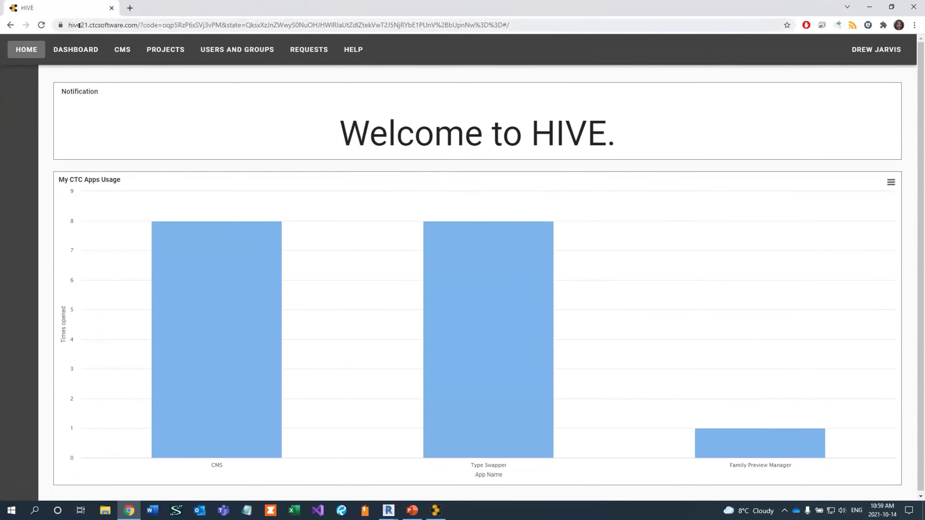
{"action": "left_click", "coordinate": [113, 25]}
{"action": "left_click", "coordinate": [113, 25]}
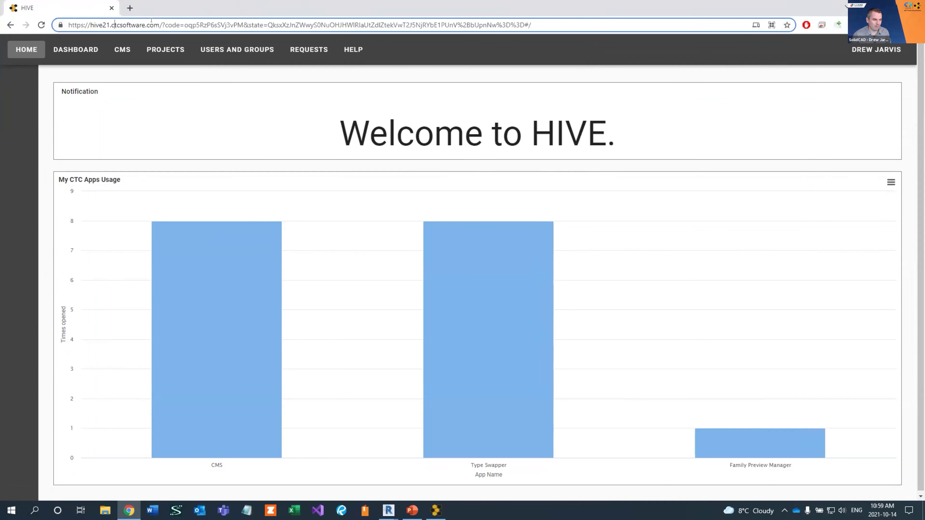
{"action": "left_click", "coordinate": [26, 143]}
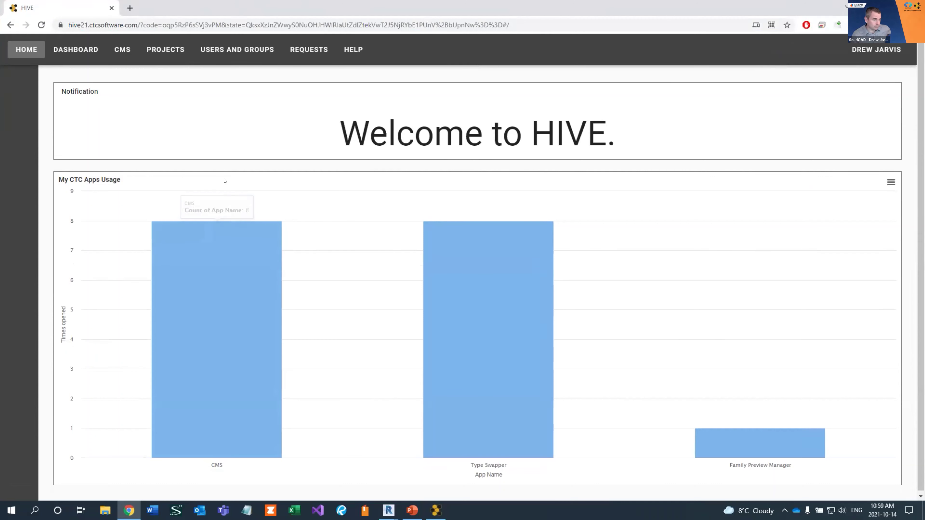
Review the signed-in user's details, organizational roles and groups in the HIVE users list without changing anything.
{"action": "left_click", "coordinate": [233, 51]}
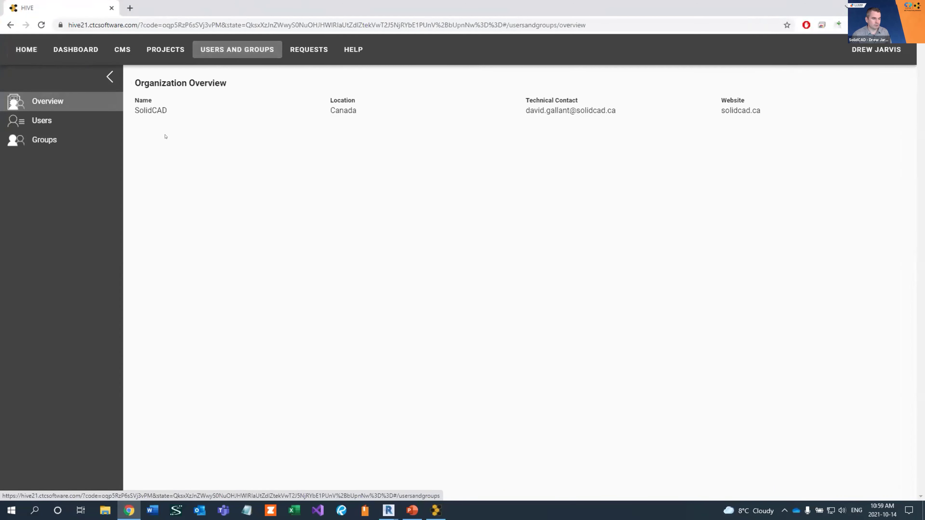
{"action": "left_click", "coordinate": [69, 123]}
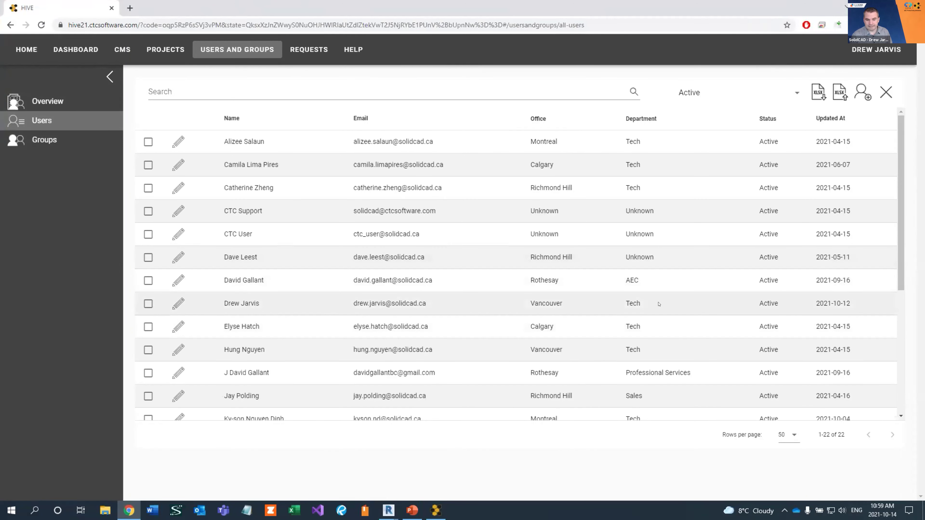
{"action": "left_click", "coordinate": [175, 305]}
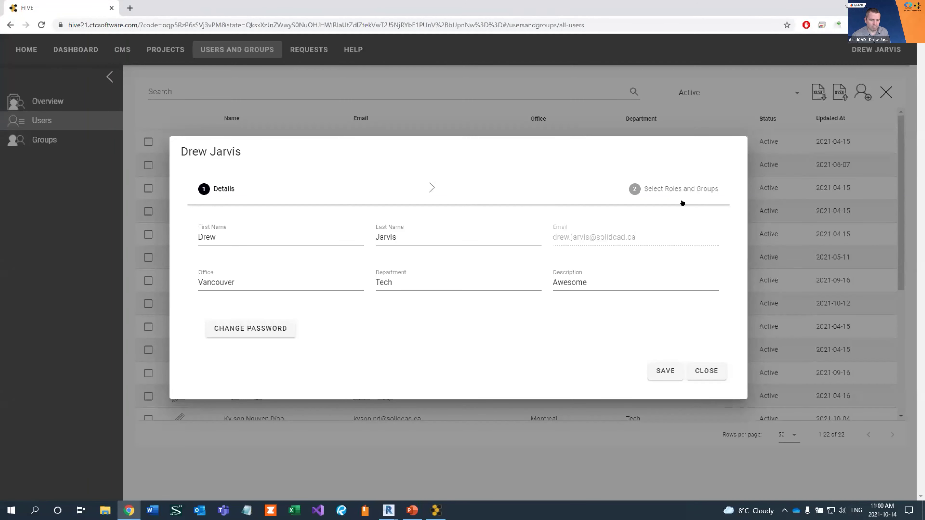
{"action": "left_click", "coordinate": [667, 189]}
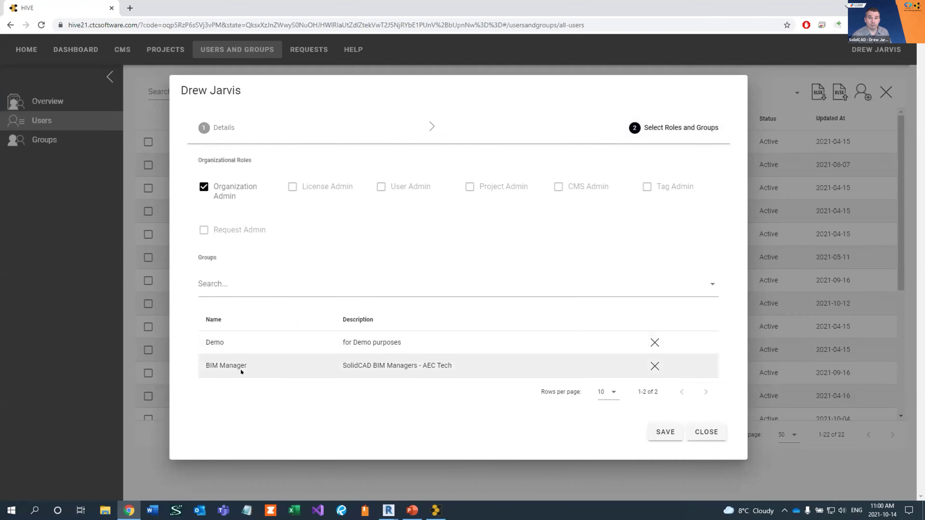
{"action": "left_click", "coordinate": [706, 432]}
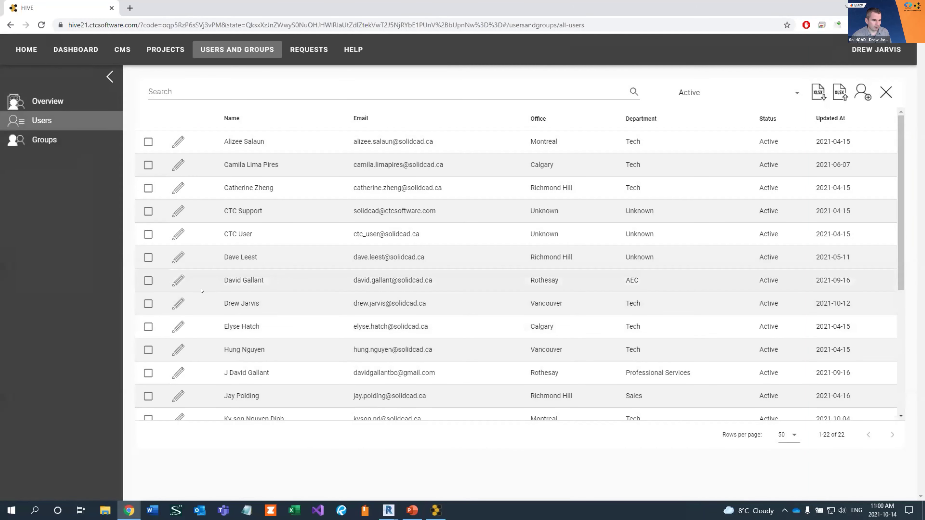
Add the Richmond Hill user with the Unknown department to the Demo group, and save the account.
{"action": "left_click", "coordinate": [178, 256]}
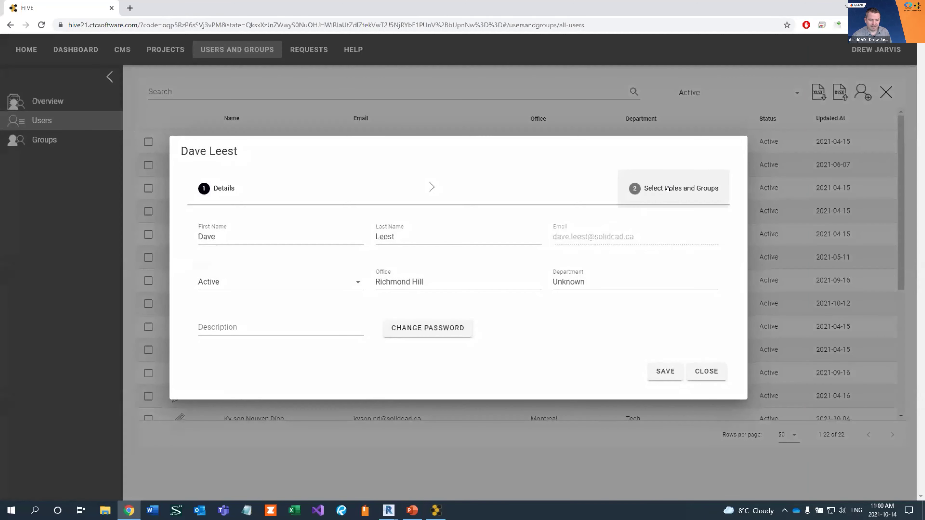
{"action": "left_click", "coordinate": [667, 187]}
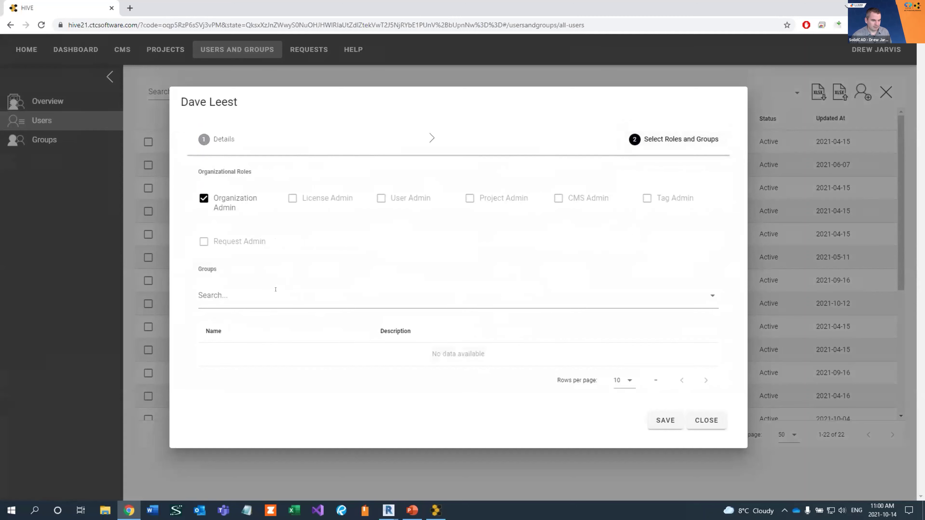
{"action": "left_click", "coordinate": [281, 296]}
{"action": "type", "text": "Demo"}
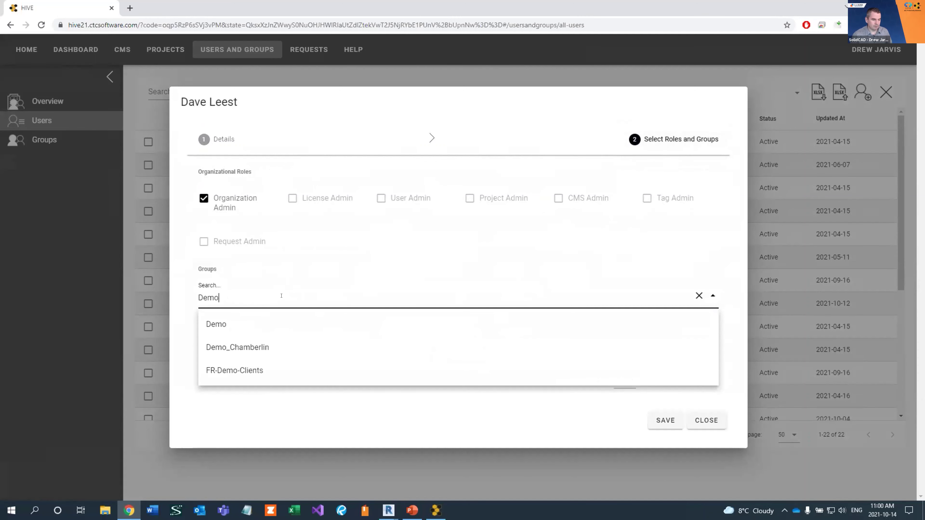
{"action": "left_click", "coordinate": [280, 322]}
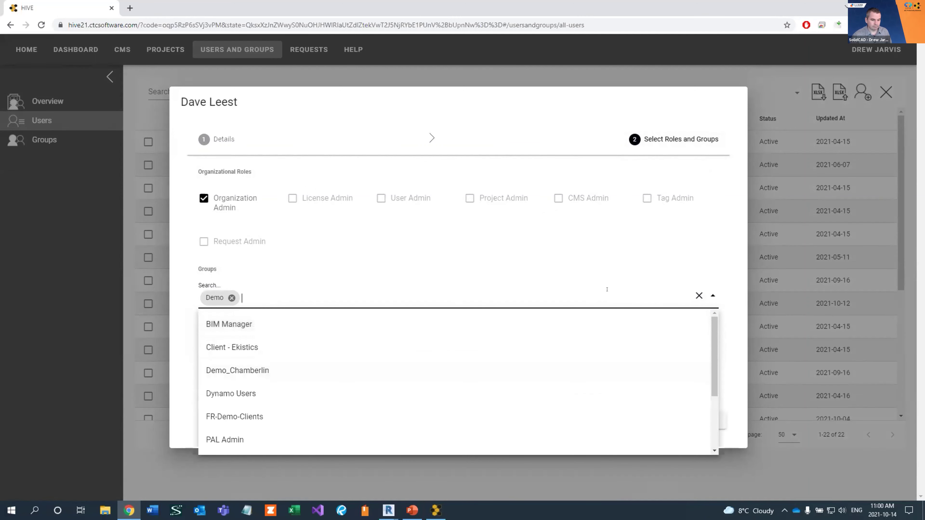
{"action": "left_click", "coordinate": [605, 310]}
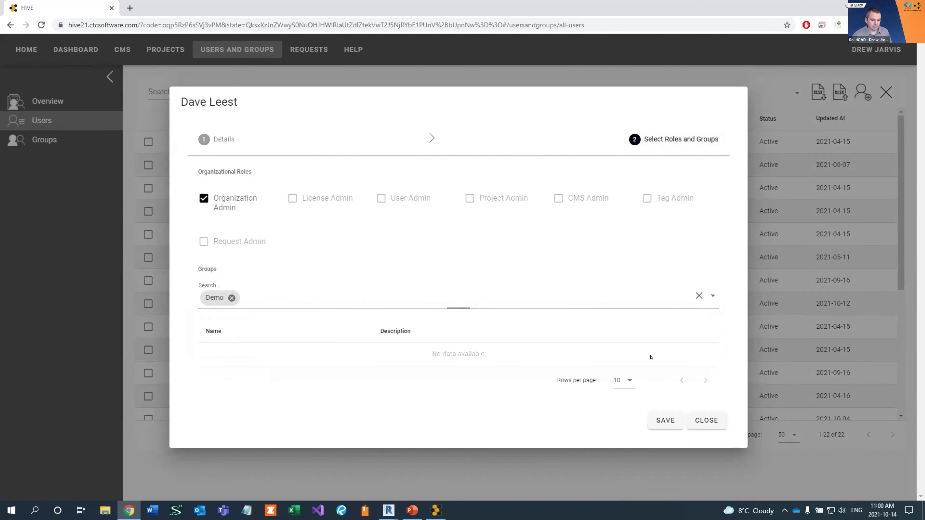
{"action": "left_click", "coordinate": [652, 420]}
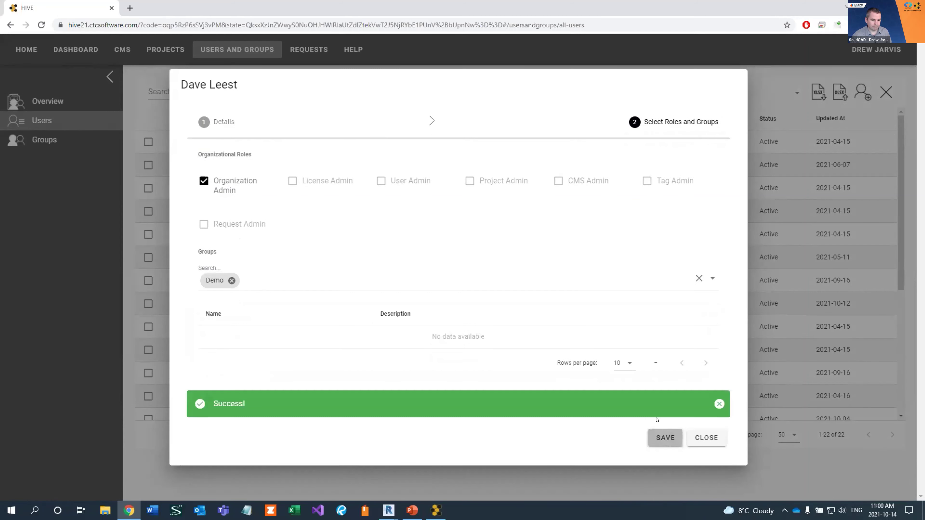
{"action": "left_click", "coordinate": [698, 437]}
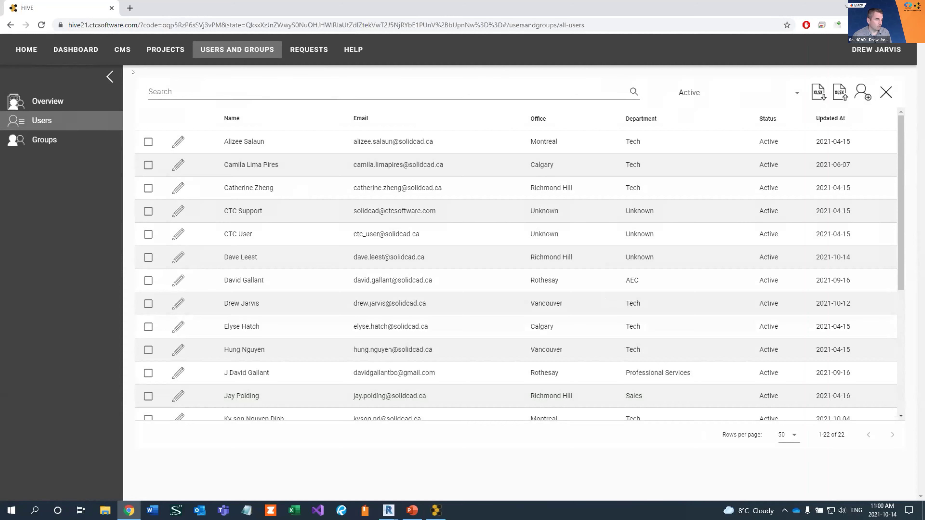
Examine the details and the user and group permissions of the CTC Webinar 2022 library in the CMS libraries.
{"action": "left_click", "coordinate": [120, 50]}
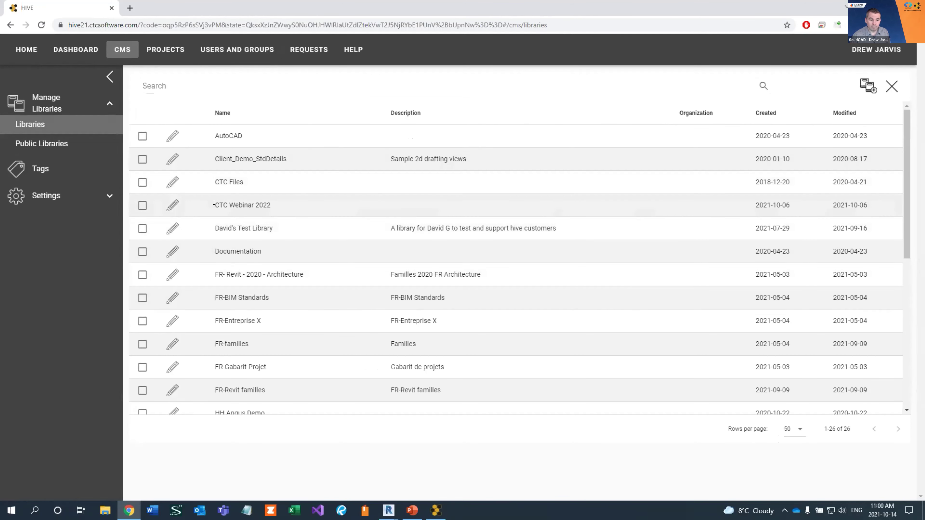
{"action": "left_click_drag", "start_coordinate": [213, 203], "coordinate": [285, 205]}
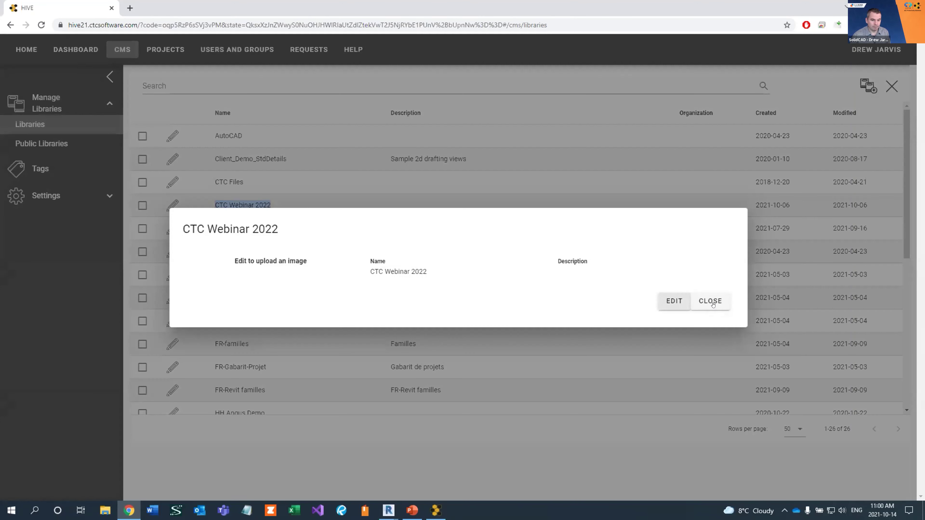
{"action": "left_click", "coordinate": [694, 299]}
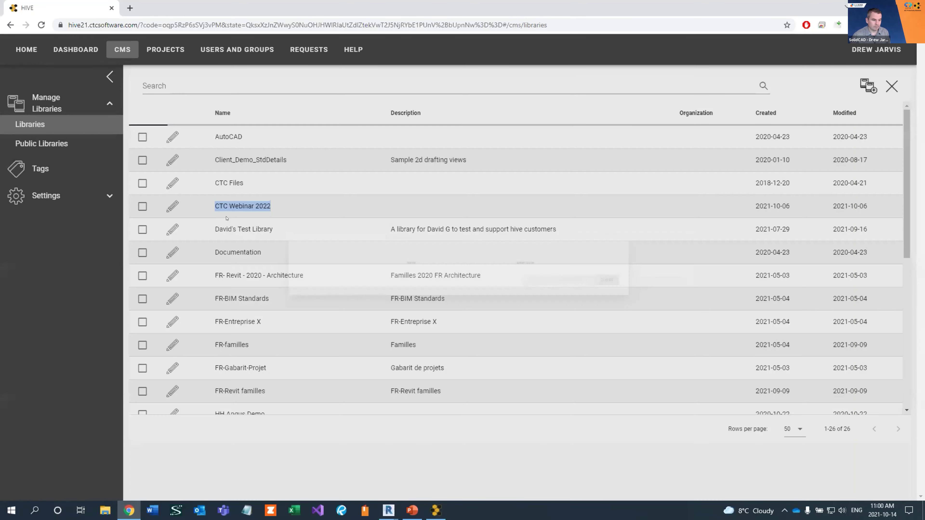
{"action": "left_click", "coordinate": [172, 206]}
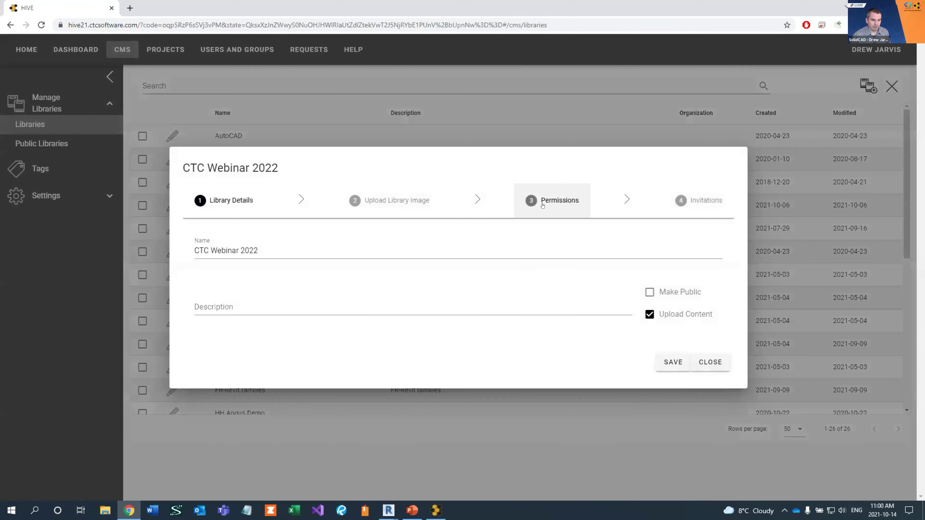
{"action": "left_click", "coordinate": [542, 204]}
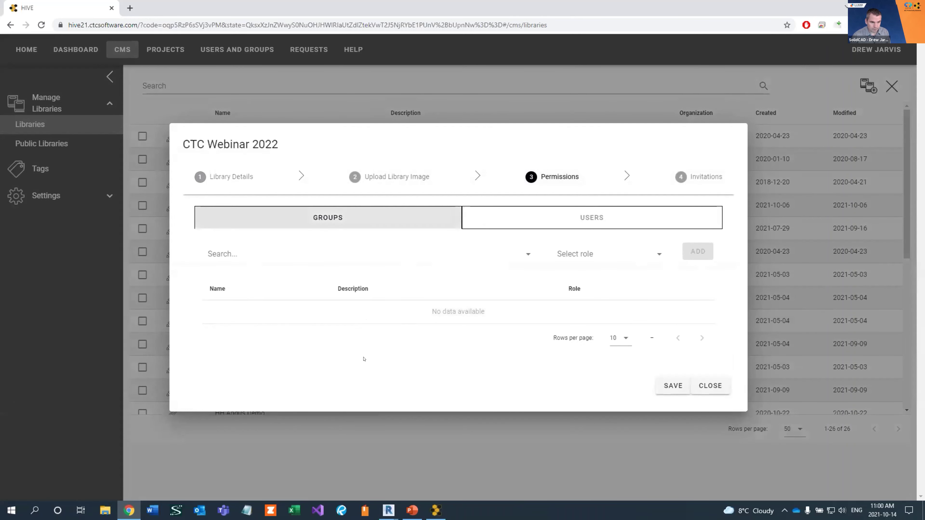
{"action": "left_click", "coordinate": [475, 215]}
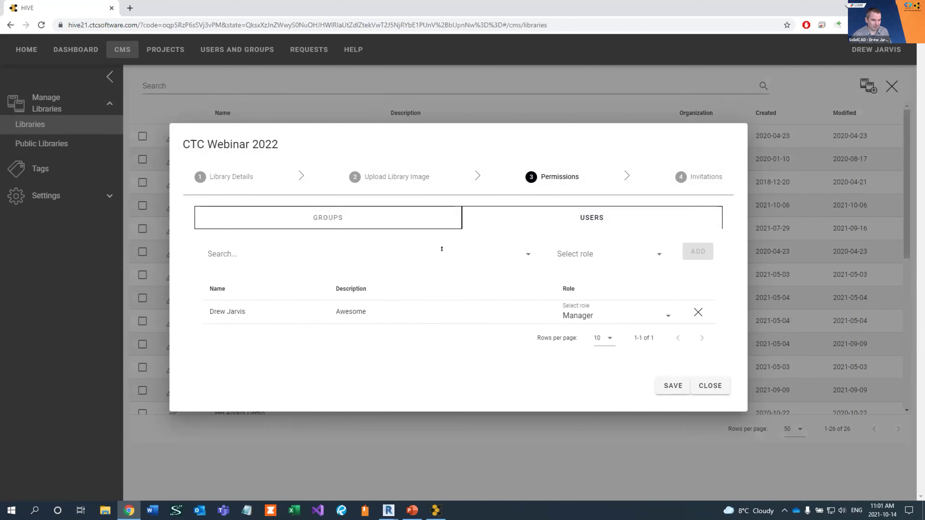
{"action": "left_click", "coordinate": [381, 220]}
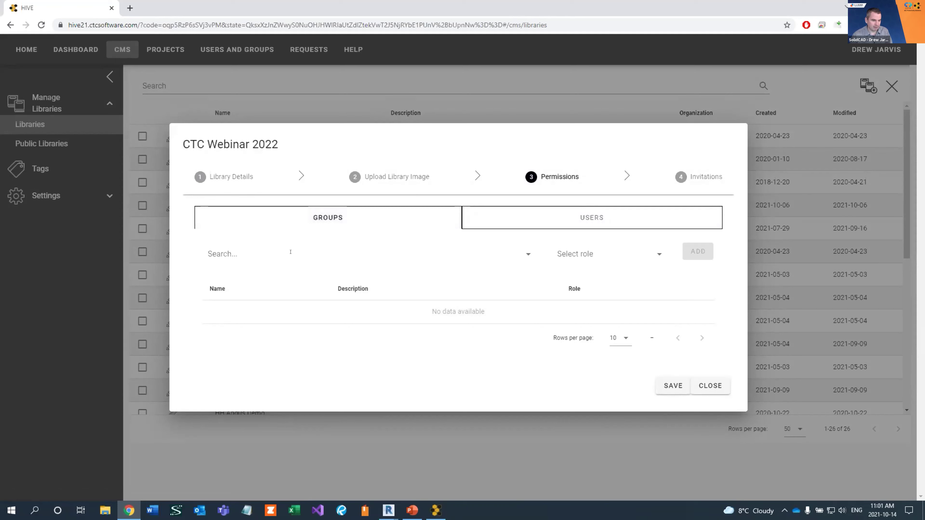
Grant the Demo group the Consumer role on the CTC Webinar 2022 library, and save the permissions.
{"action": "left_click", "coordinate": [275, 251]}
{"action": "type", "text": "demo"}
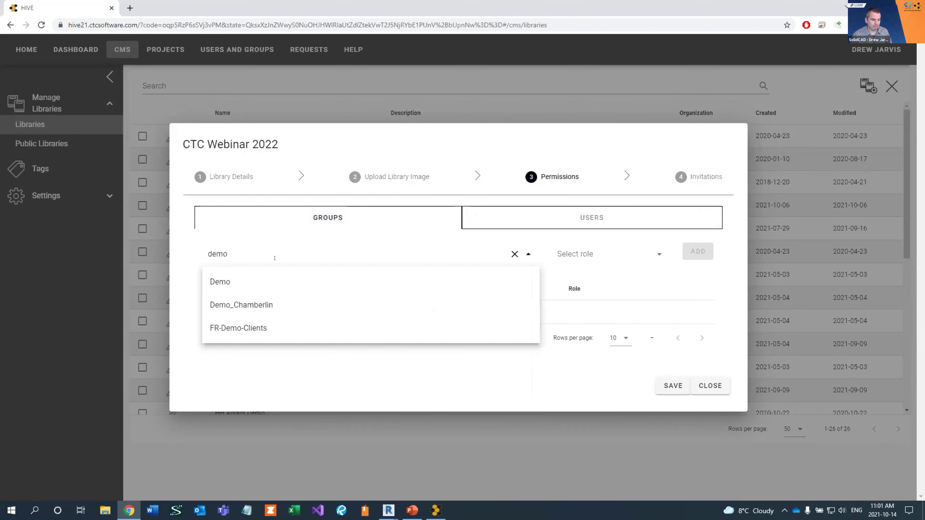
{"action": "left_click", "coordinate": [275, 281]}
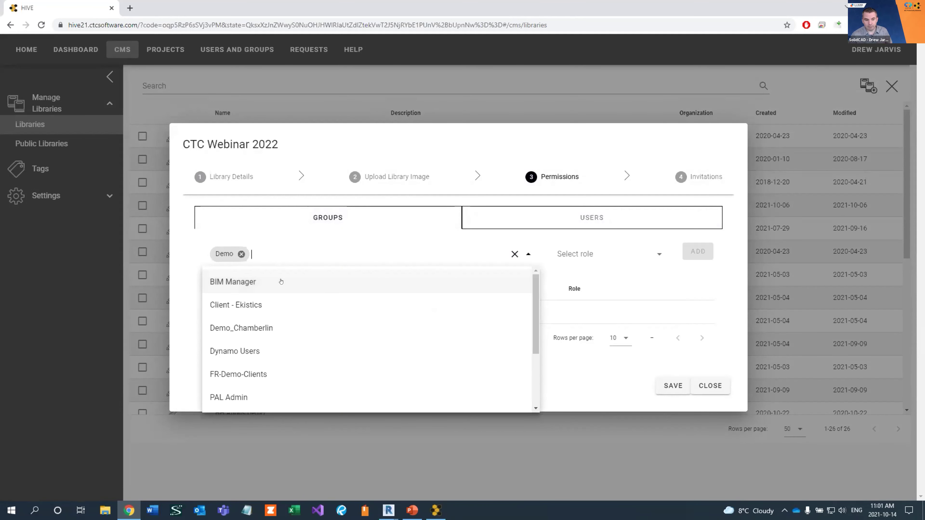
{"action": "left_click", "coordinate": [600, 252]}
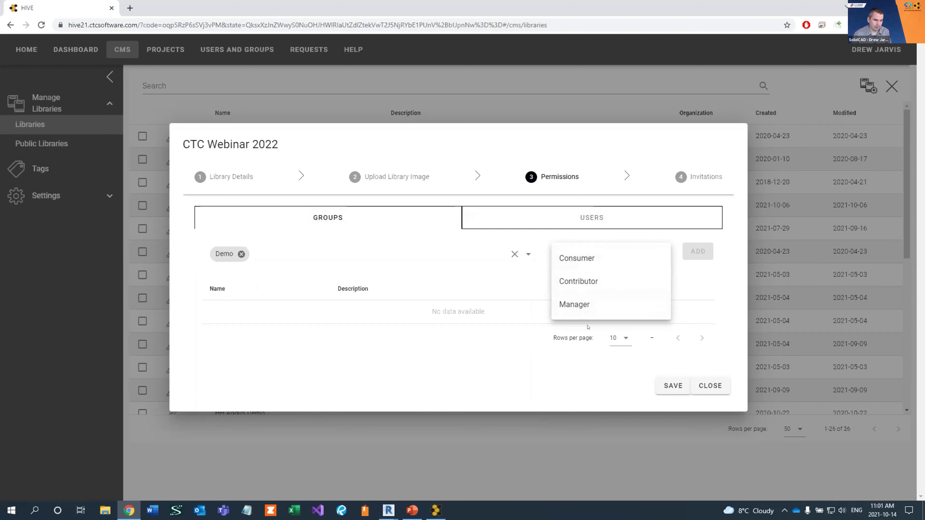
{"action": "left_click", "coordinate": [588, 258]}
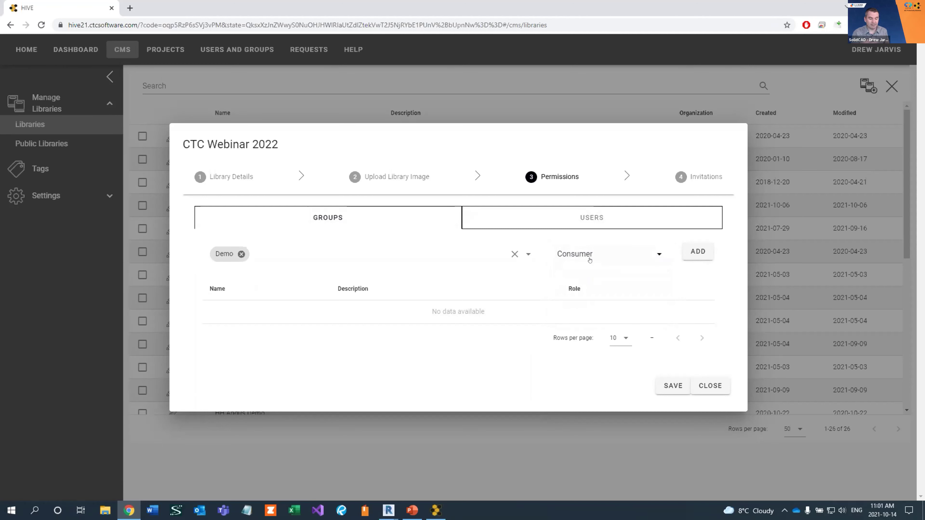
{"action": "left_click", "coordinate": [698, 251]}
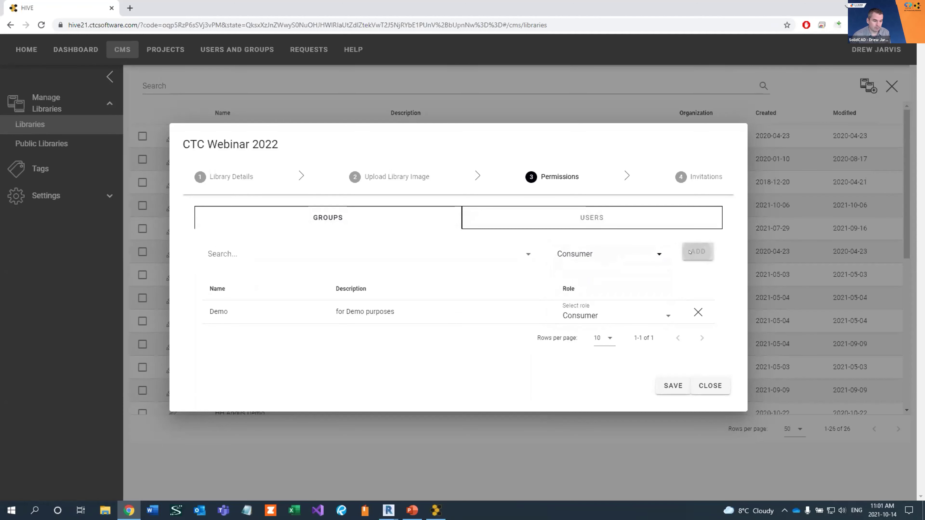
{"action": "left_click", "coordinate": [679, 384]}
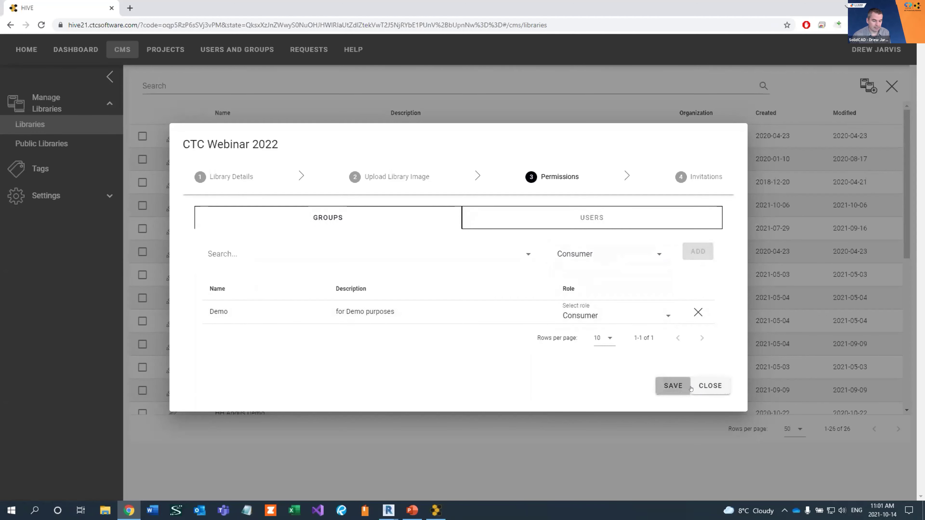
Close the CTC Webinar 2022 permissions and create a new library named 20211014 Example Library.
{"action": "left_click", "coordinate": [710, 403]}
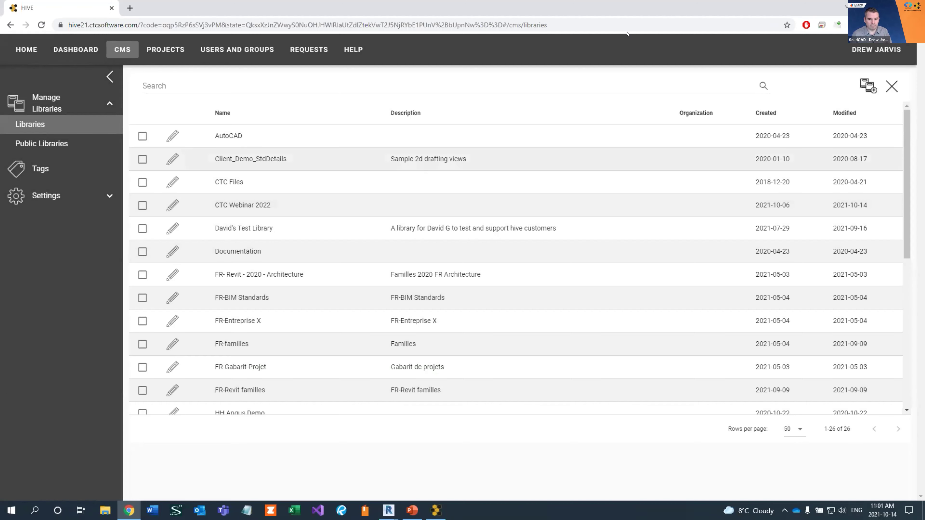
{"action": "left_click", "coordinate": [867, 84]}
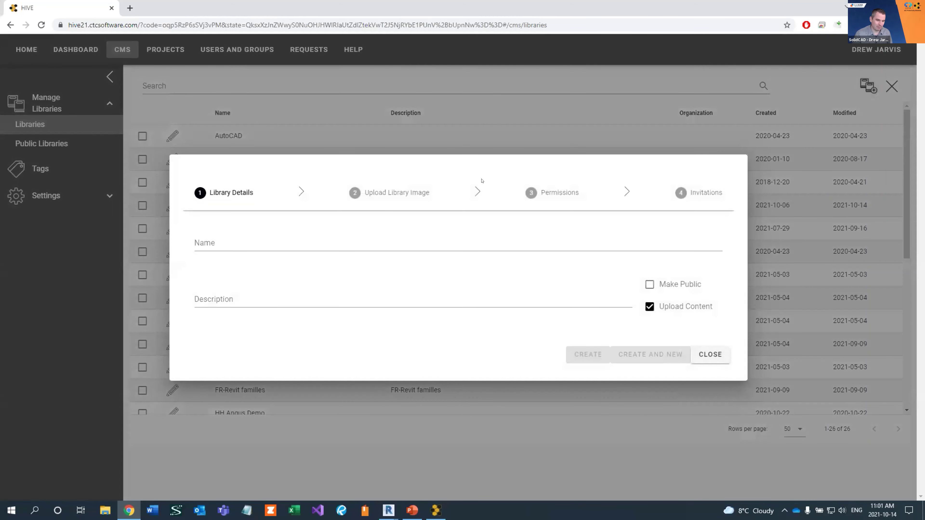
{"action": "left_click", "coordinate": [235, 242]}
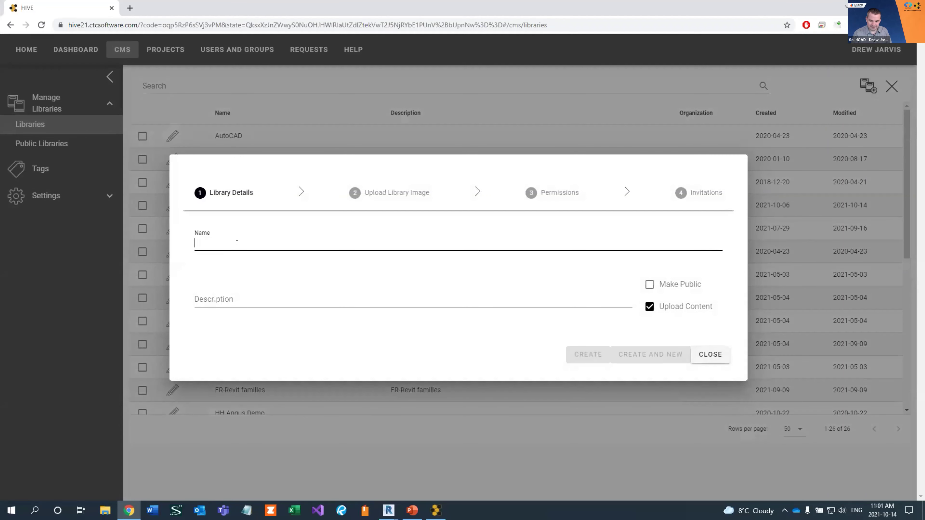
{"action": "type", "text": "20211014"}
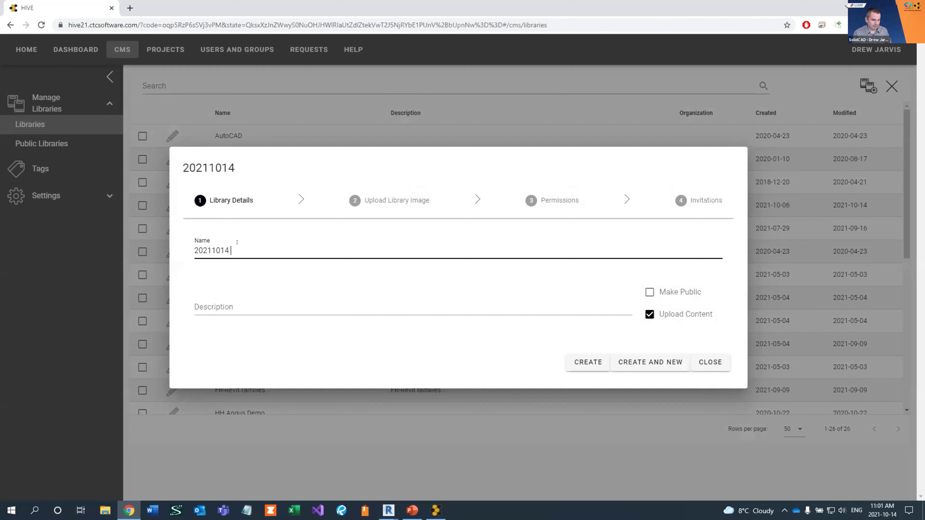
{"action": "type", "text": " Example Li"}
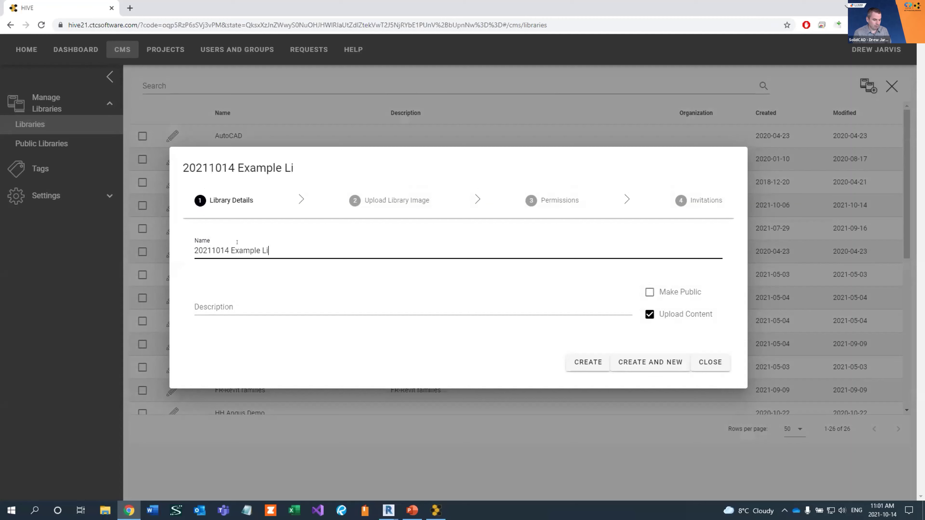
{"action": "type", "text": "brary"}
{"action": "left_click", "coordinate": [588, 361]}
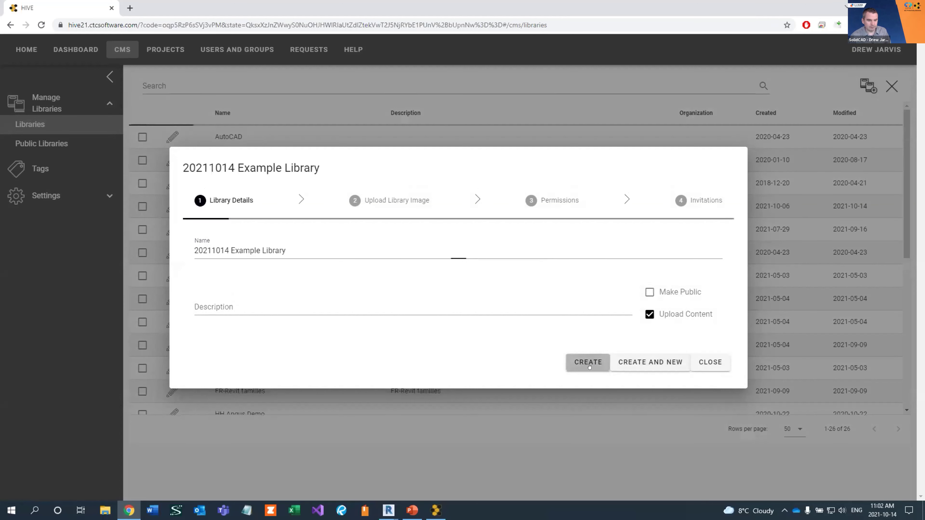
Assign the signed-in user the Manager role in the 20211014 Example Library's user permissions, then save and close the library.
{"action": "left_click", "coordinate": [564, 181]}
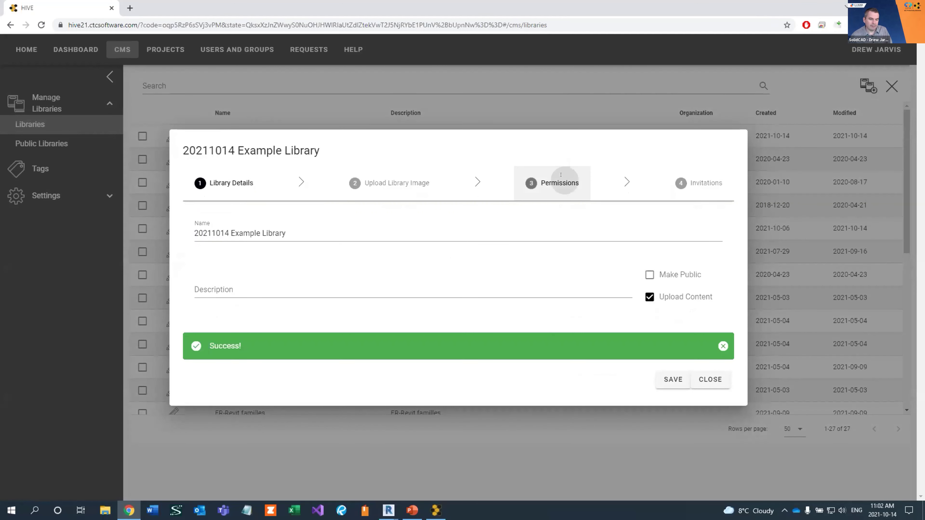
{"action": "left_click", "coordinate": [567, 197]}
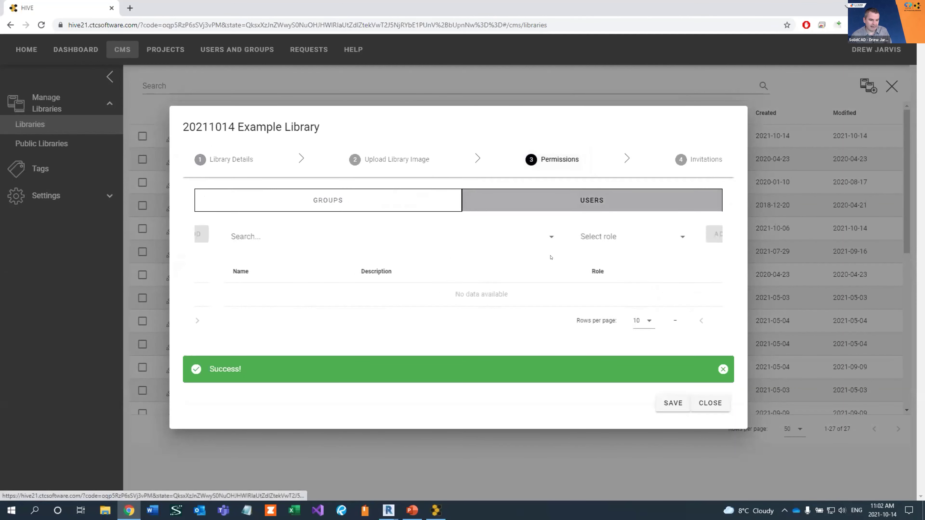
{"action": "left_click", "coordinate": [252, 229]}
{"action": "type", "text": "drew"}
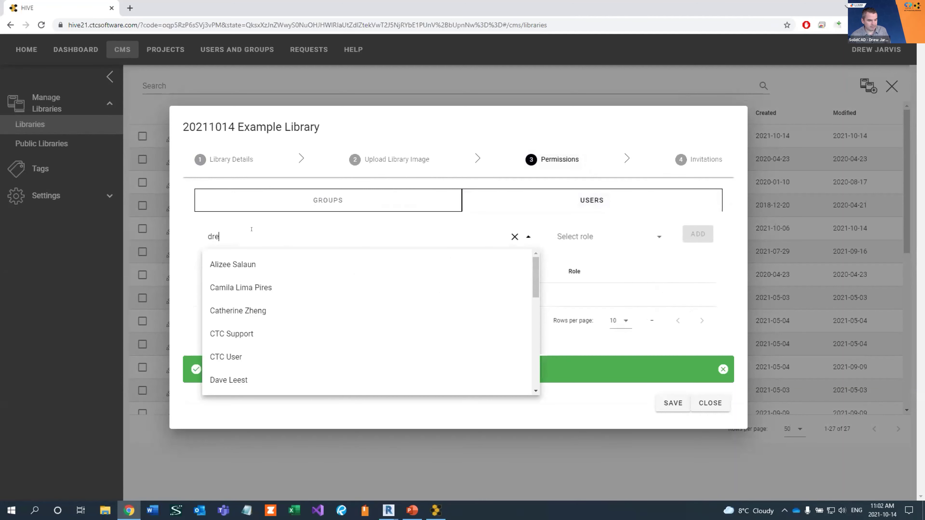
{"action": "left_click", "coordinate": [257, 266]}
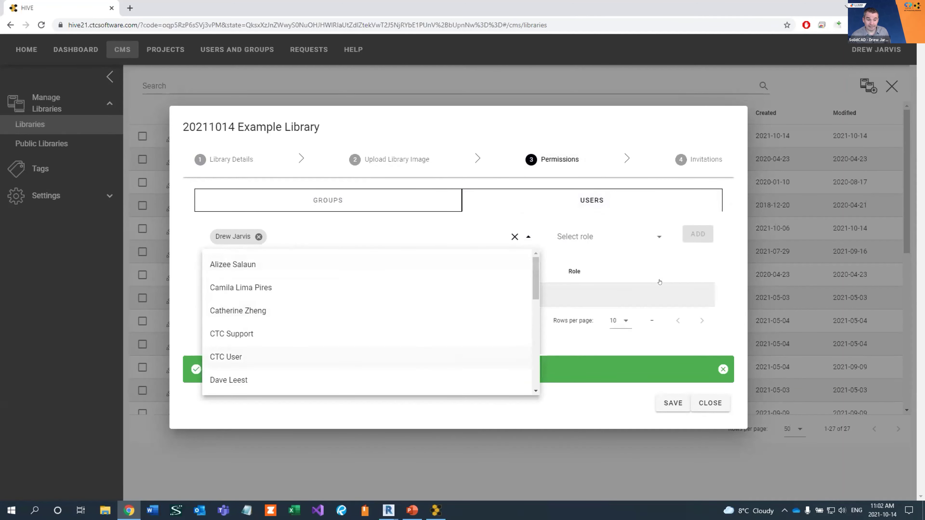
{"action": "left_click", "coordinate": [619, 236]}
{"action": "left_click", "coordinate": [619, 287]}
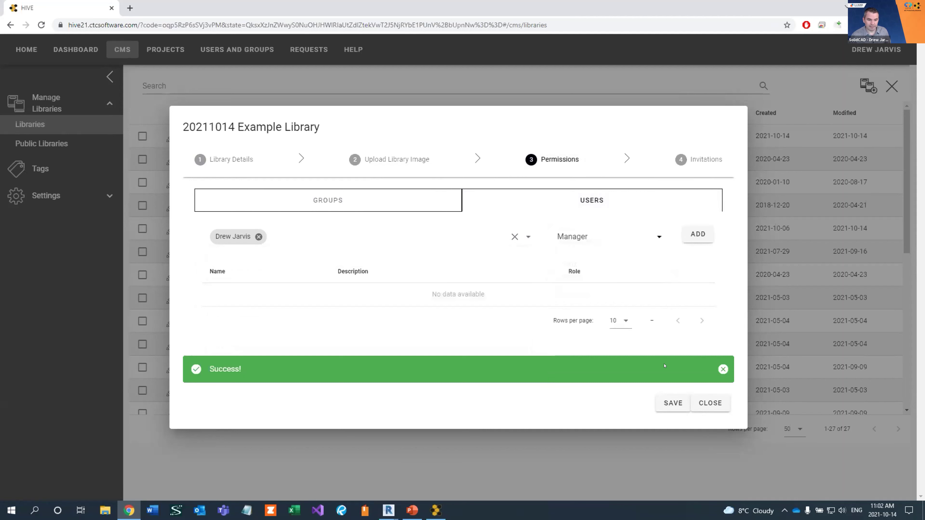
{"action": "left_click", "coordinate": [673, 403]}
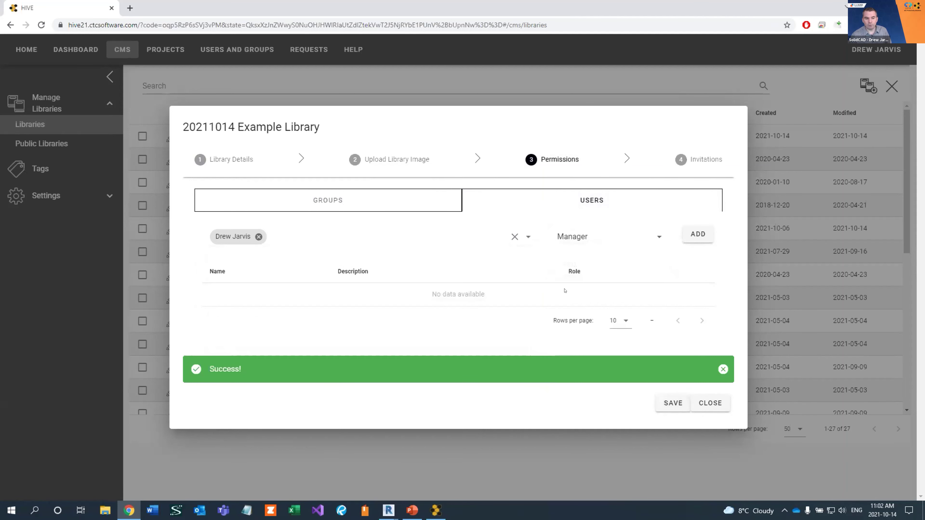
{"action": "left_click", "coordinate": [710, 403]}
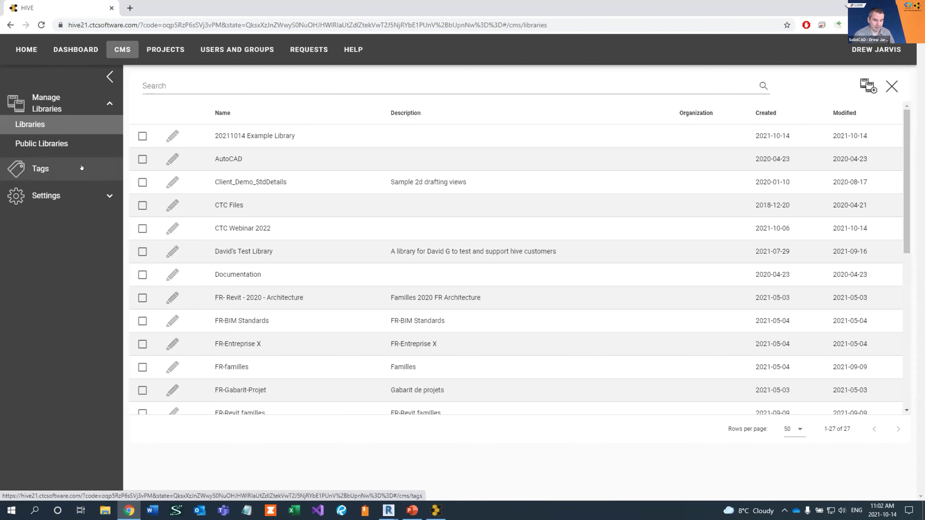
Create a new CMS tag named Client - ABC.
{"action": "left_click", "coordinate": [82, 167]}
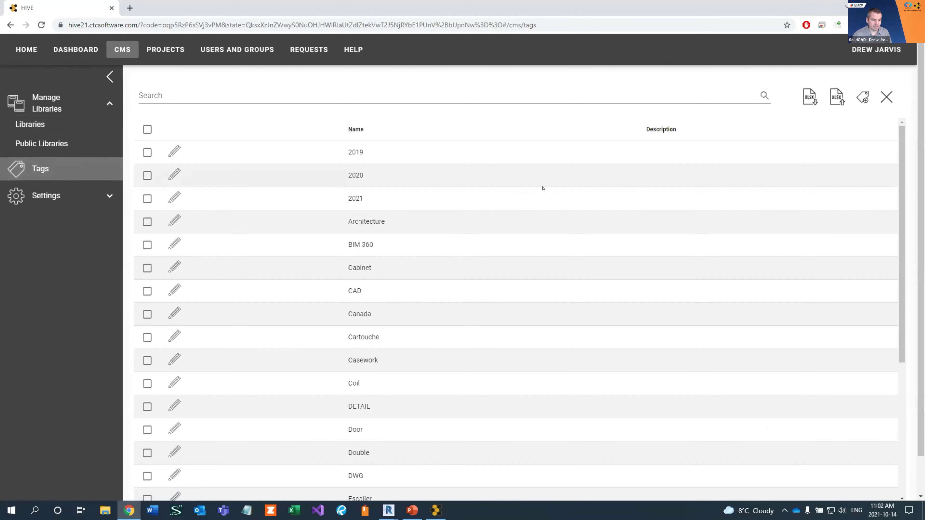
{"action": "left_click", "coordinate": [862, 97]}
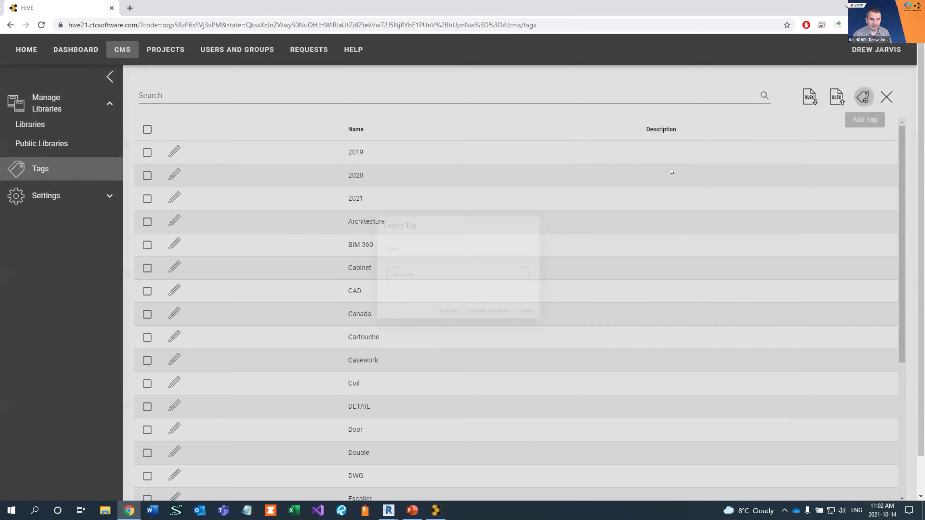
{"action": "type", "text": "Clien"}
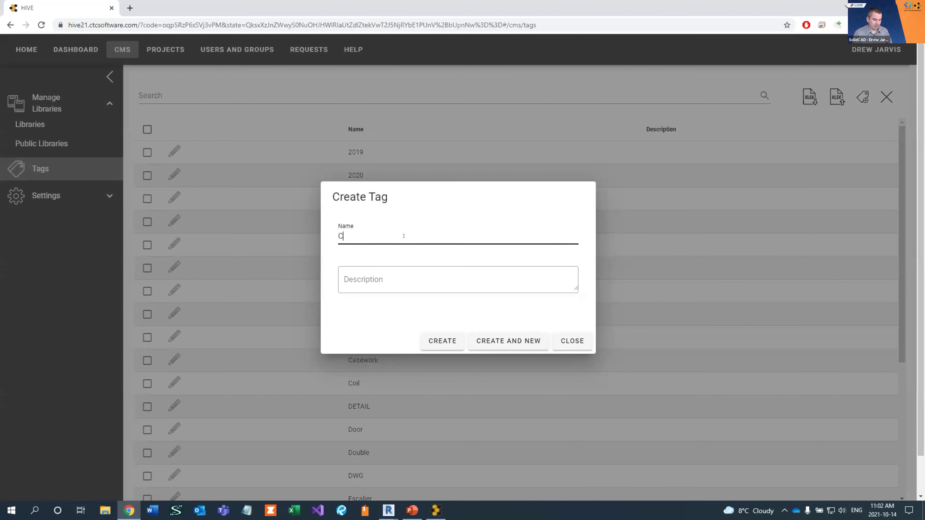
{"action": "type", "text": "t - ABC"}
{"action": "left_click", "coordinate": [437, 342]}
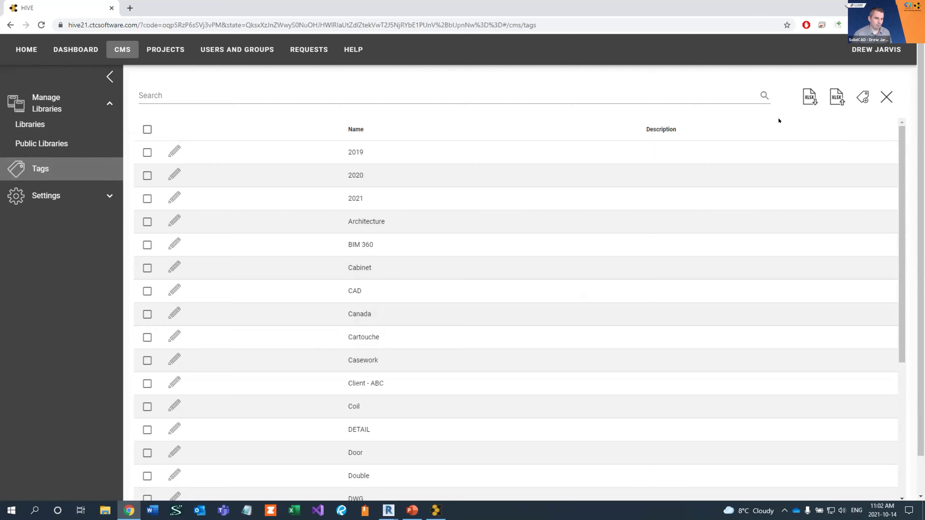
Switch to Revit and open the HIVE CMS page for adding content.
{"action": "key", "text": "ctrl+w"}
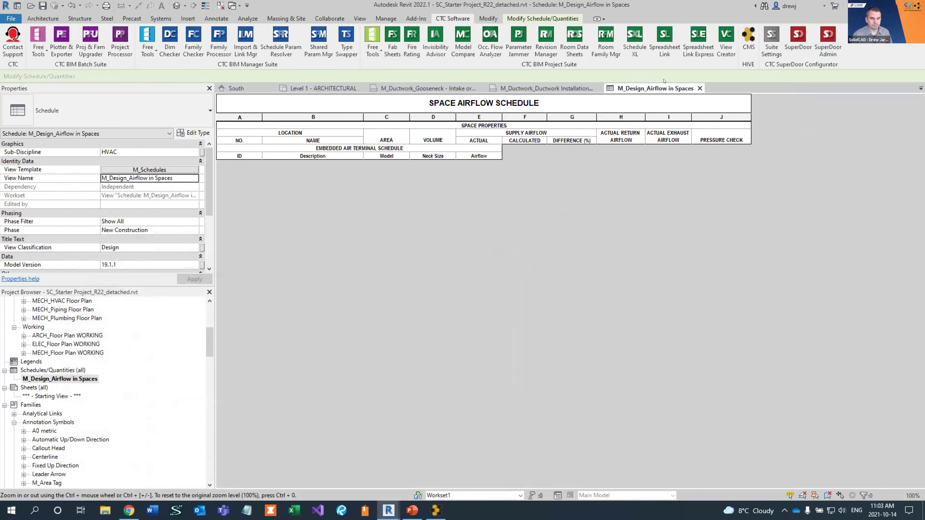
{"action": "left_click", "coordinate": [749, 47]}
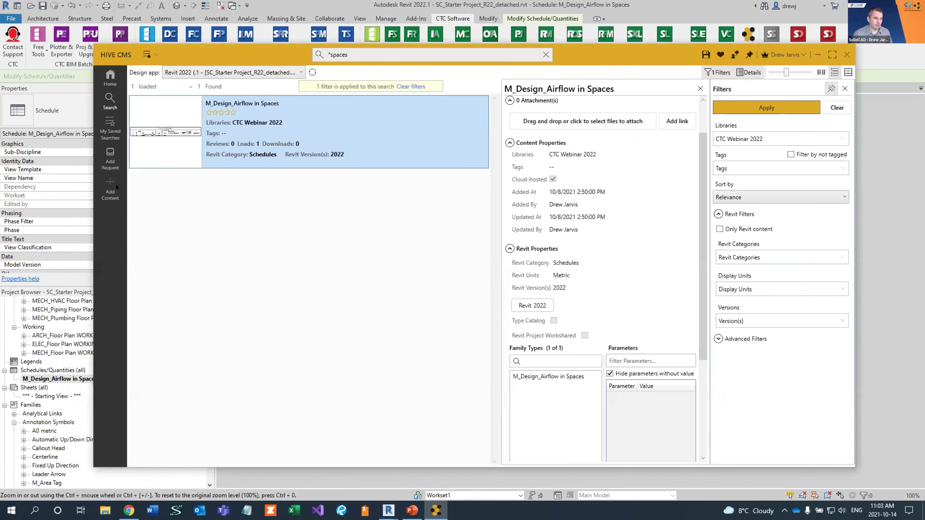
{"action": "left_click", "coordinate": [110, 190]}
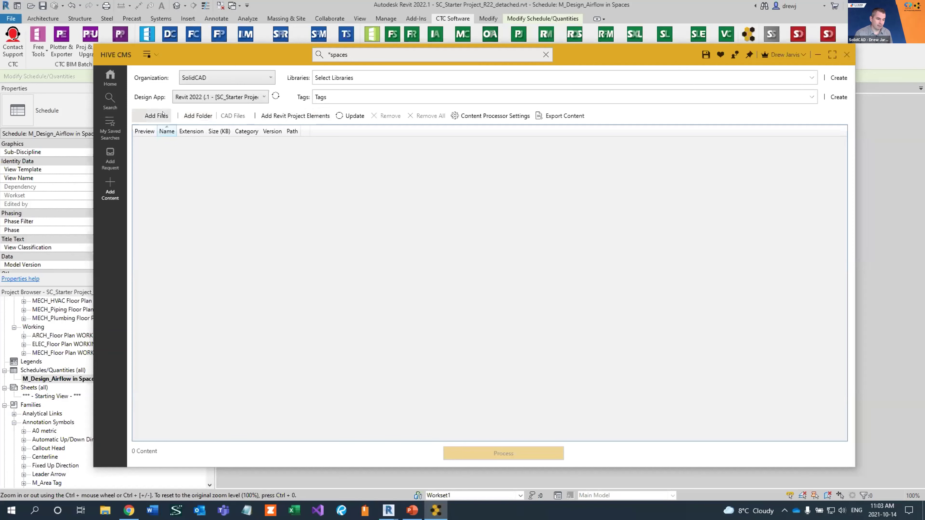
Start adding files to the content list and browse to the C:\ProgramData\Autodesk\RVT 2021 folder.
{"action": "left_click", "coordinate": [157, 115]}
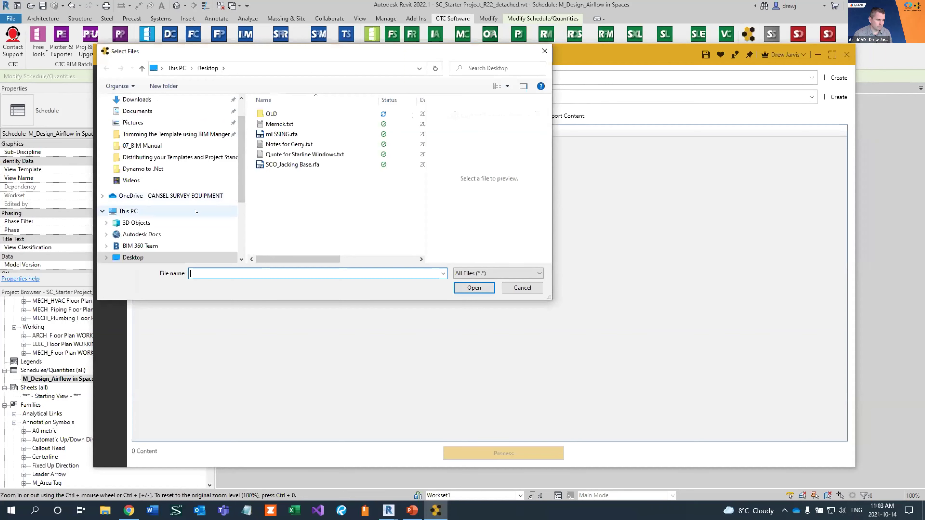
{"action": "scroll", "coordinate": [199, 208], "scroll_direction": "down", "scroll_amount": 2}
{"action": "scroll", "coordinate": [196, 212], "scroll_direction": "down", "scroll_amount": 2}
{"action": "left_click", "coordinate": [194, 230]}
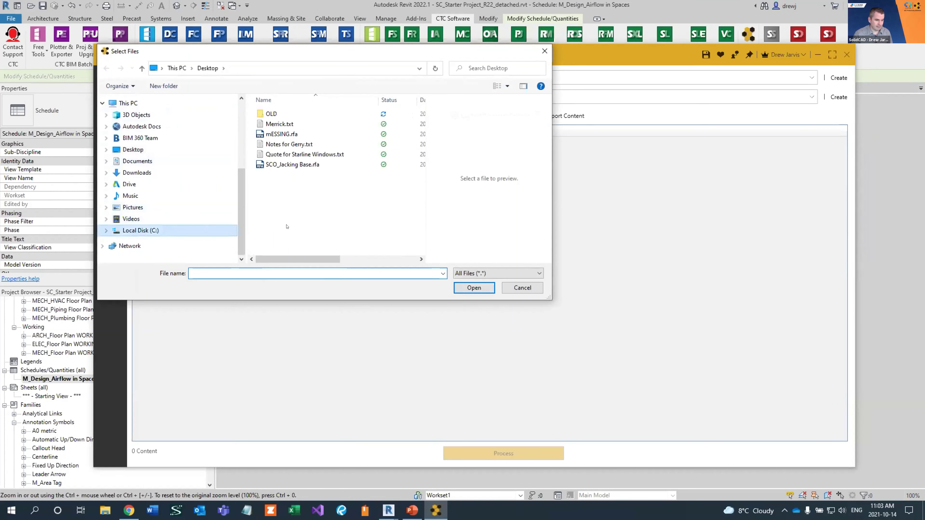
{"action": "double_click", "coordinate": [282, 245]}
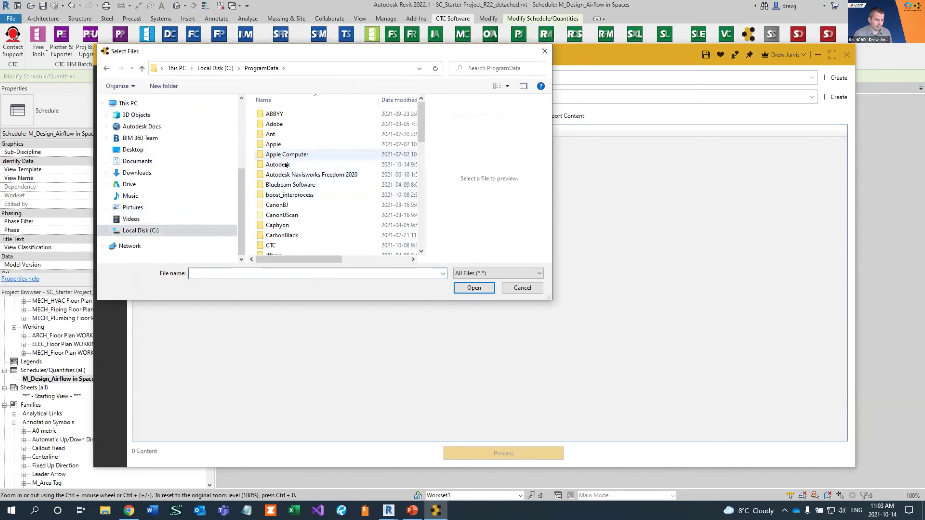
{"action": "double_click", "coordinate": [280, 165]}
{"action": "scroll", "coordinate": [294, 220], "scroll_direction": "down", "scroll_amount": 5}
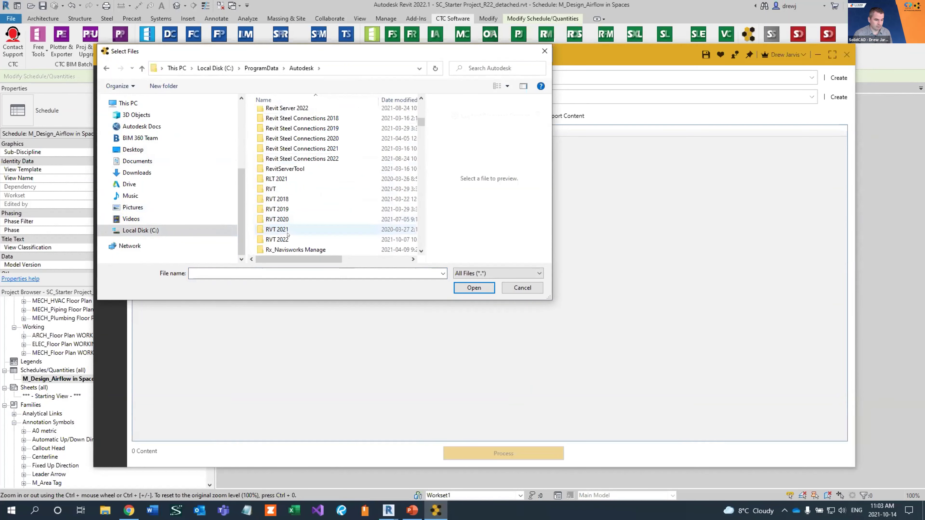
{"action": "left_click", "coordinate": [288, 229]}
{"action": "double_click", "coordinate": [287, 229]}
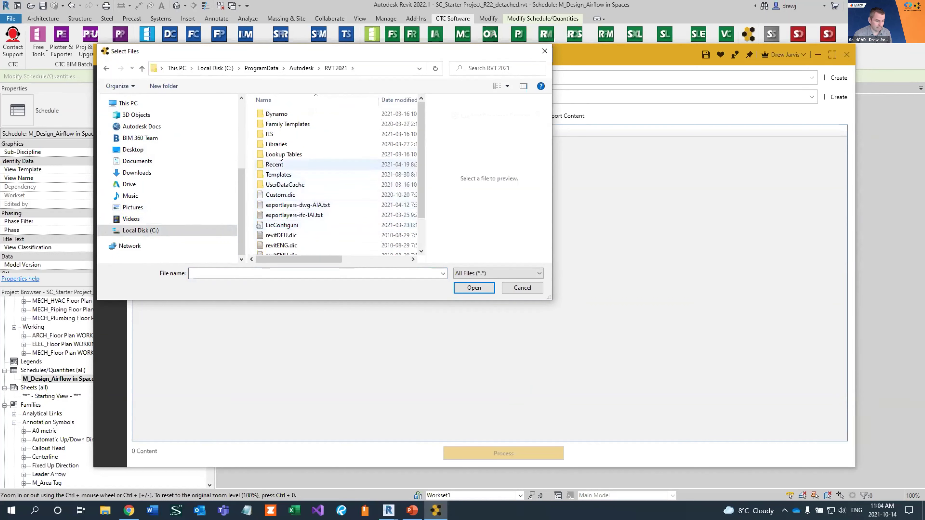
Add M_Mirror-Ellipse.rfa, M_TV - Flat Screen.rfa and M_TV Stand.rfa from the Libraries\English\Furniture folder to the content list.
{"action": "double_click", "coordinate": [281, 144]}
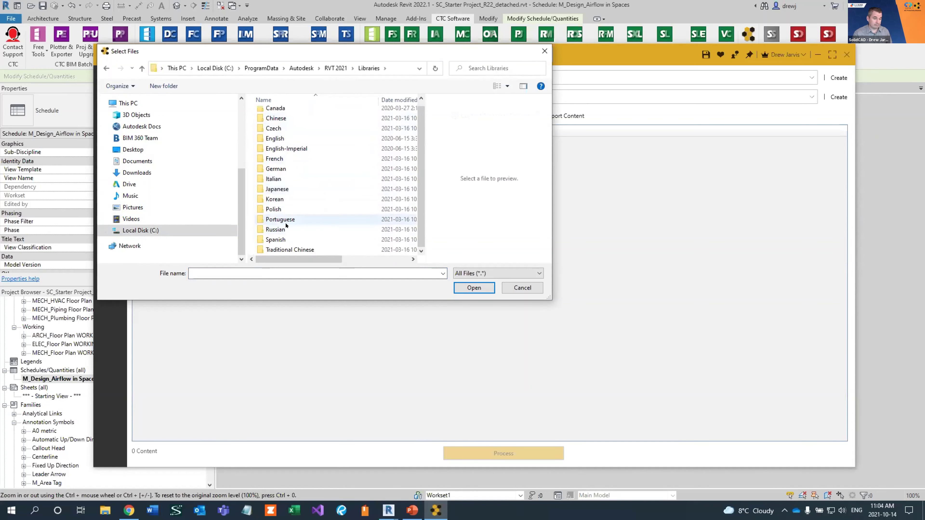
{"action": "double_click", "coordinate": [285, 144]}
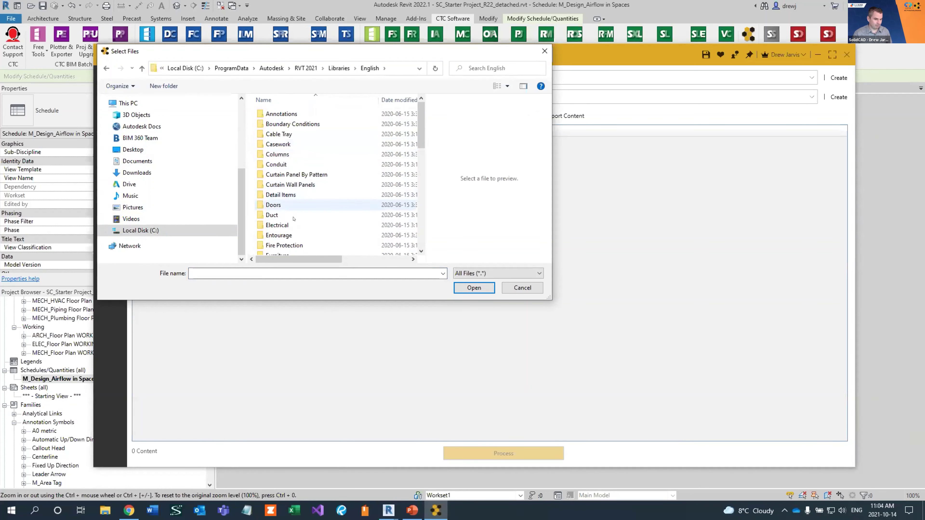
{"action": "scroll", "coordinate": [295, 233], "scroll_direction": "down", "scroll_amount": 1}
{"action": "double_click", "coordinate": [294, 229]}
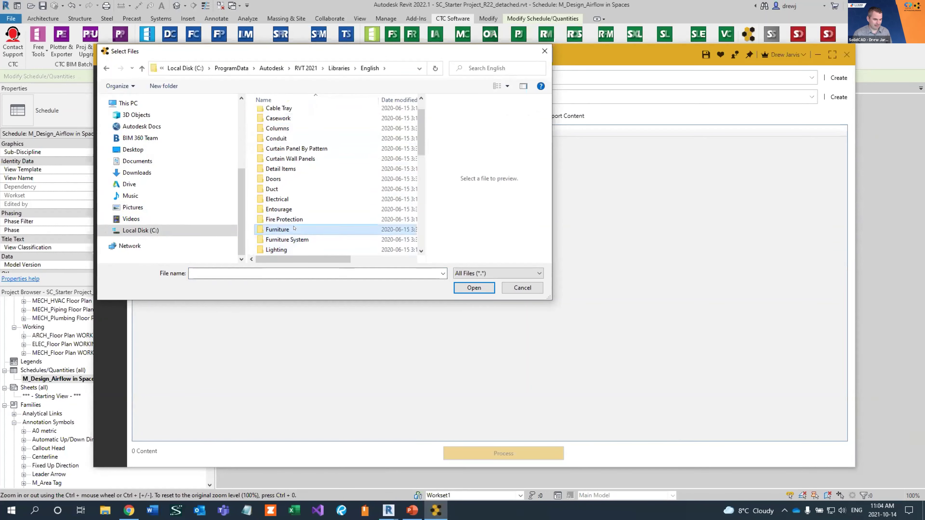
{"action": "left_click_drag", "start_coordinate": [303, 197], "coordinate": [265, 155]}
{"action": "left_click", "coordinate": [480, 288]}
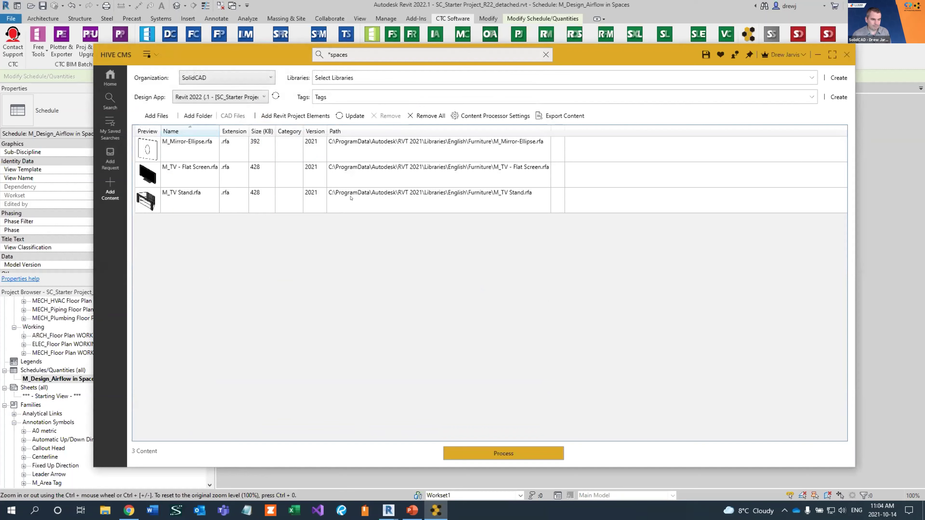
Refresh the available libraries and set 20211014 Example Library as the target library for the three furniture families.
{"action": "left_click", "coordinate": [489, 78]}
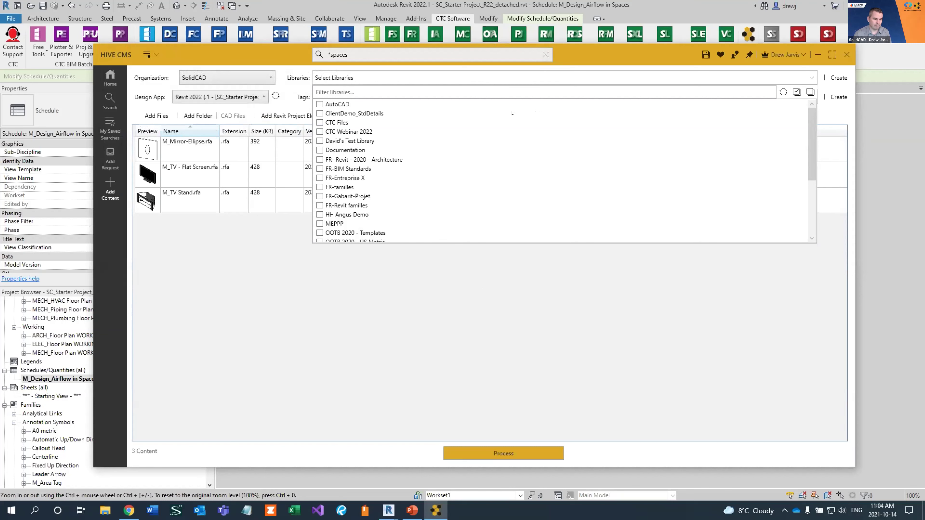
{"action": "scroll", "coordinate": [518, 141], "scroll_direction": "down", "scroll_amount": 3}
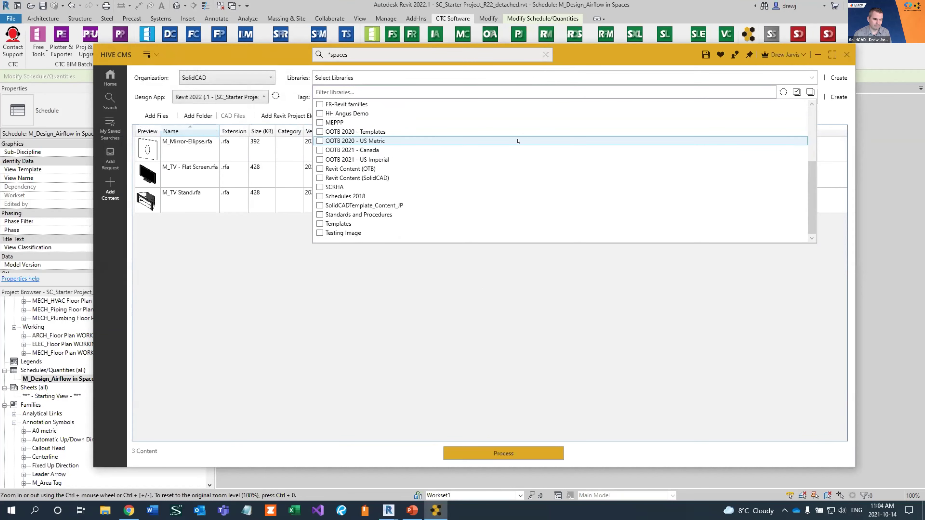
{"action": "scroll", "coordinate": [518, 141], "scroll_direction": "up", "scroll_amount": 3}
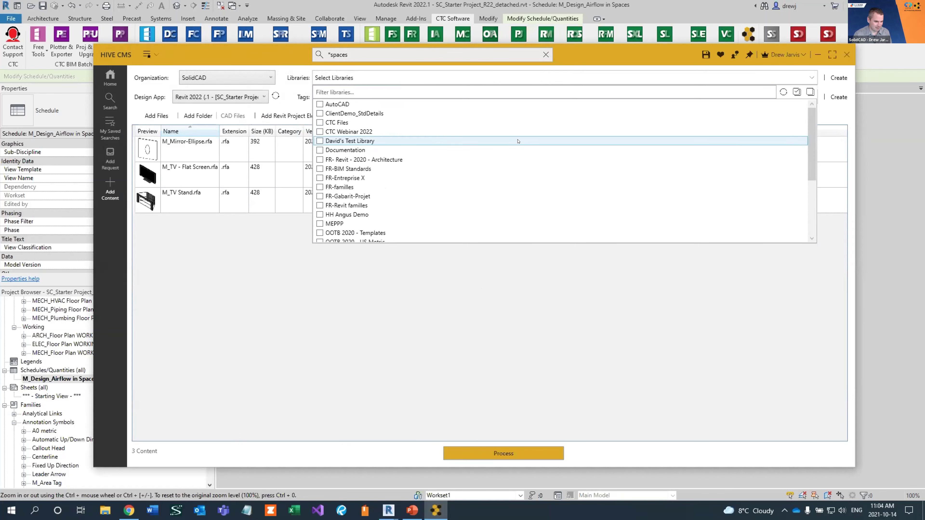
{"action": "left_click", "coordinate": [783, 92]}
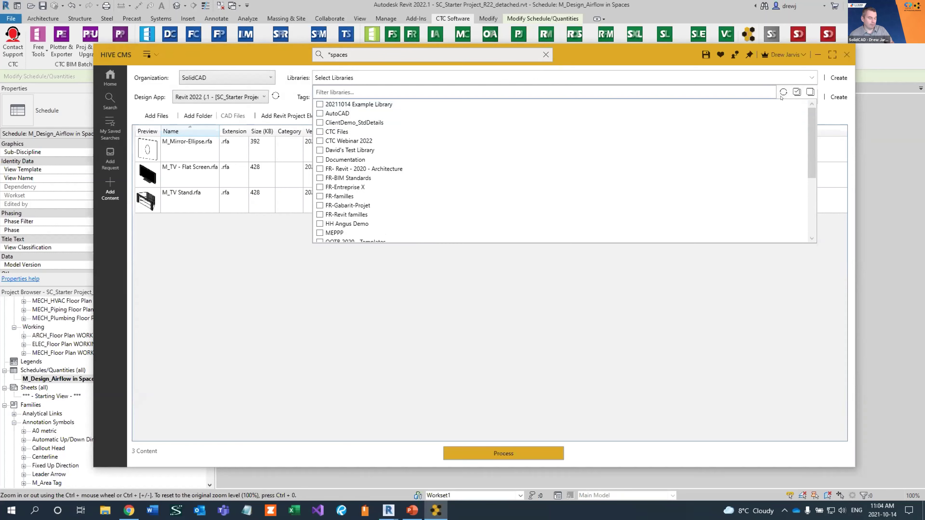
{"action": "left_click", "coordinate": [319, 104]}
{"action": "left_click", "coordinate": [440, 307]}
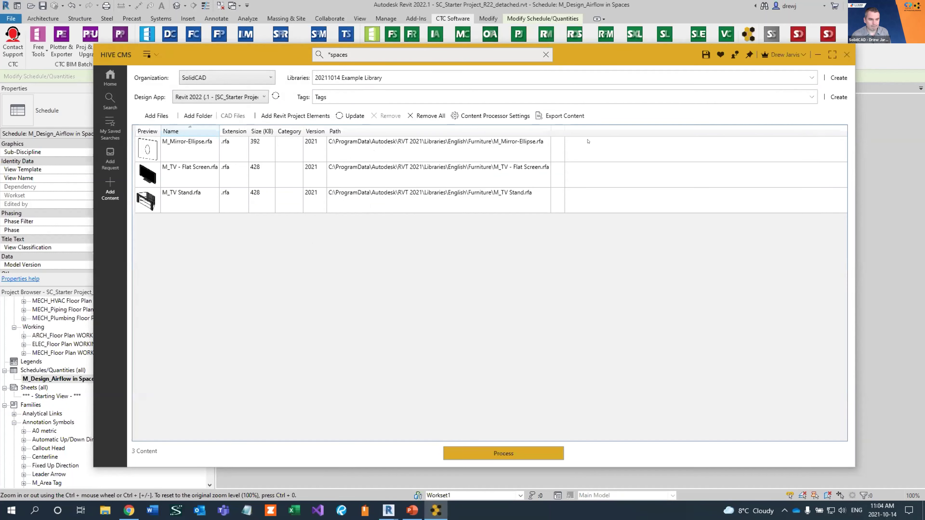
Assign the Client - ABC tag to the three furniture families in the content list.
{"action": "left_click", "coordinate": [789, 96]}
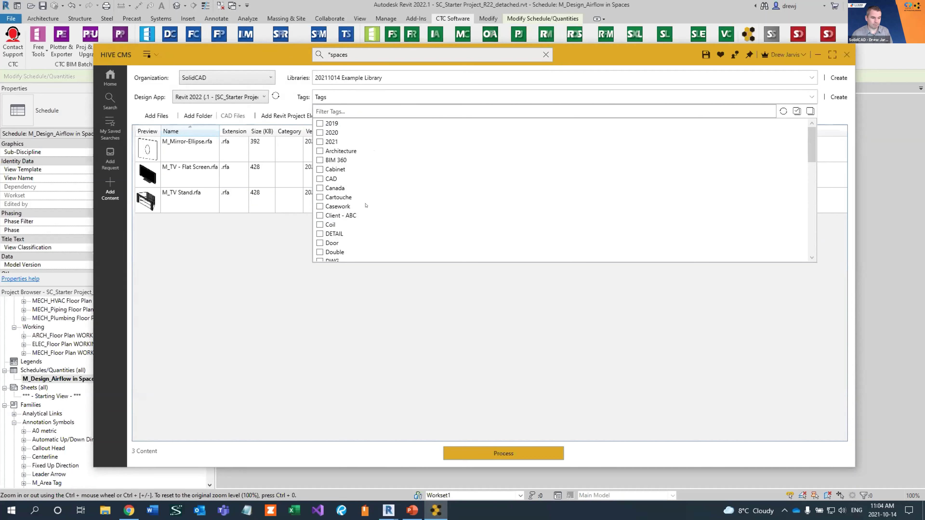
{"action": "left_click", "coordinate": [338, 216]}
{"action": "left_click", "coordinate": [503, 381]}
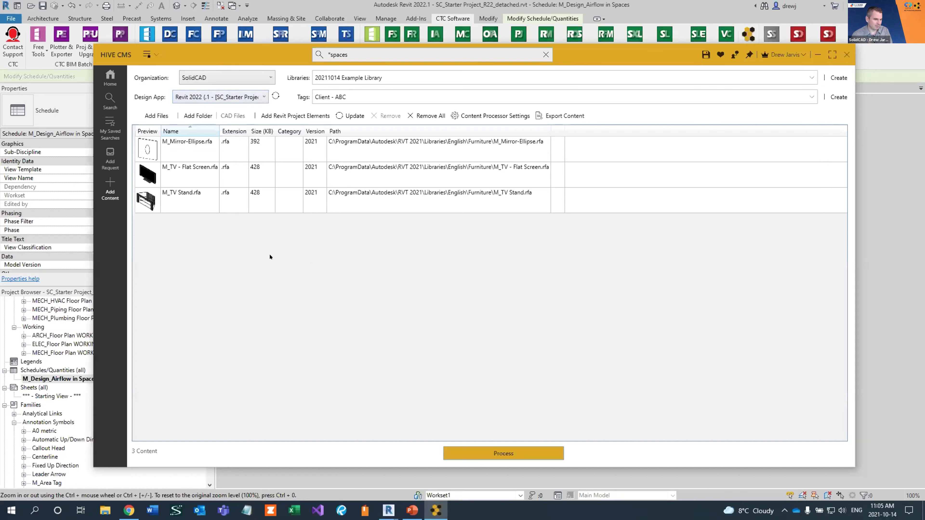
Process the listed furniture families into the library, rerunning the processing for M_Mirror-Ellipse.rfa and M_TV Stand.rfa, and close the processing report.
{"action": "left_click", "coordinate": [503, 457]}
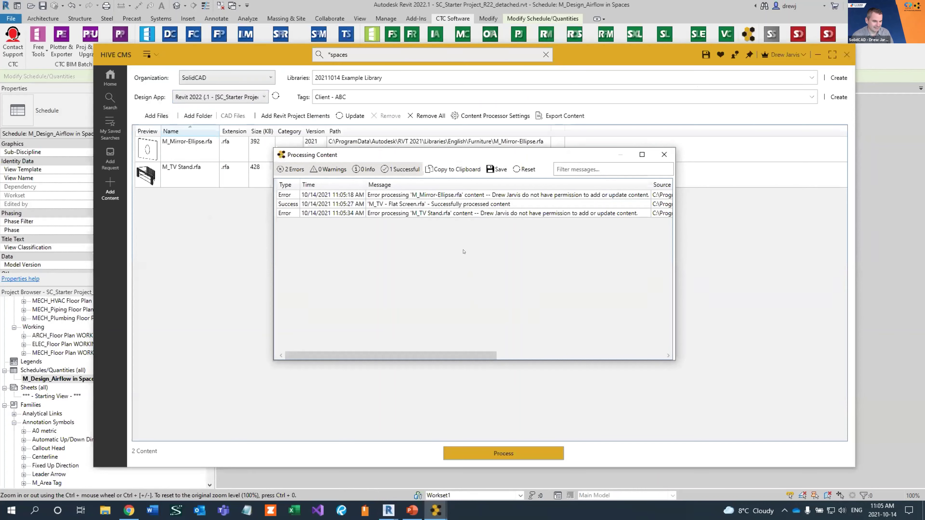
{"action": "left_click", "coordinate": [664, 155]}
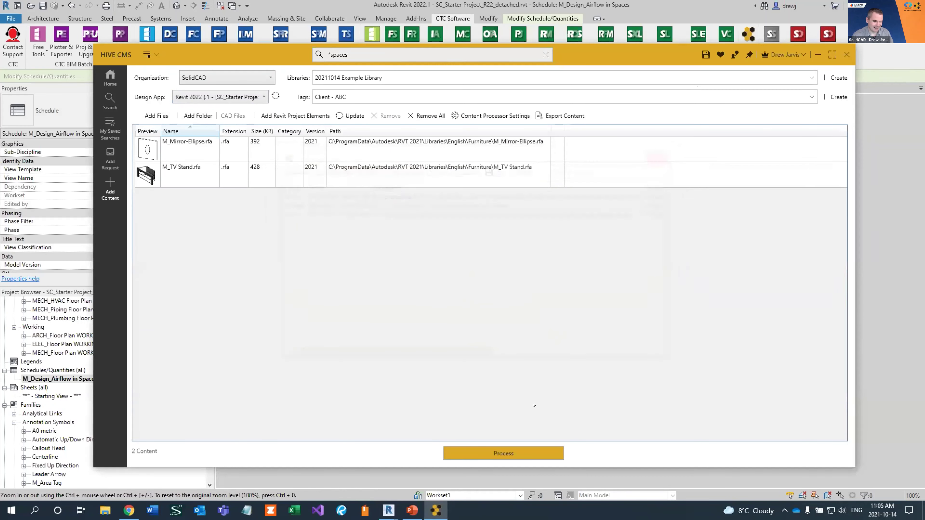
{"action": "left_click", "coordinate": [518, 453]}
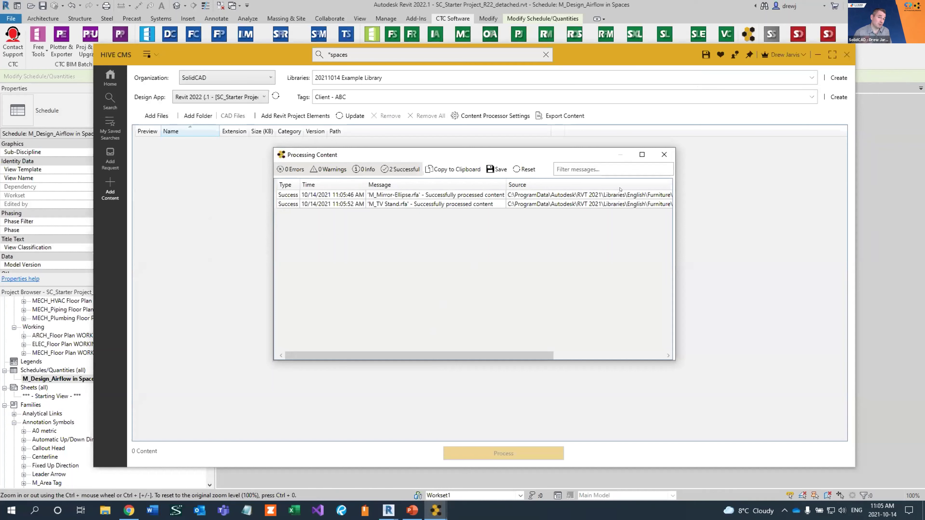
{"action": "left_click", "coordinate": [665, 155]}
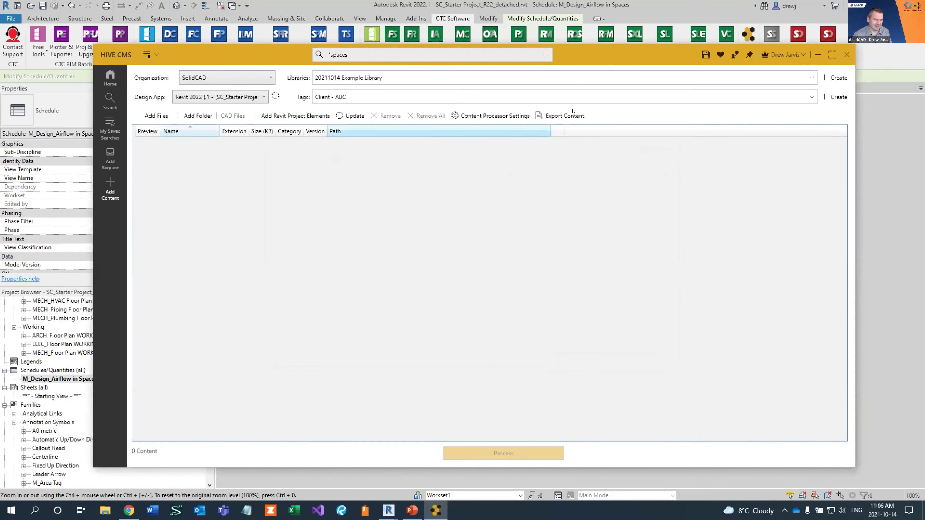
Open the 20211014 Example Library from the home page and widen the library filter to all libraries.
{"action": "left_click", "coordinate": [110, 78]}
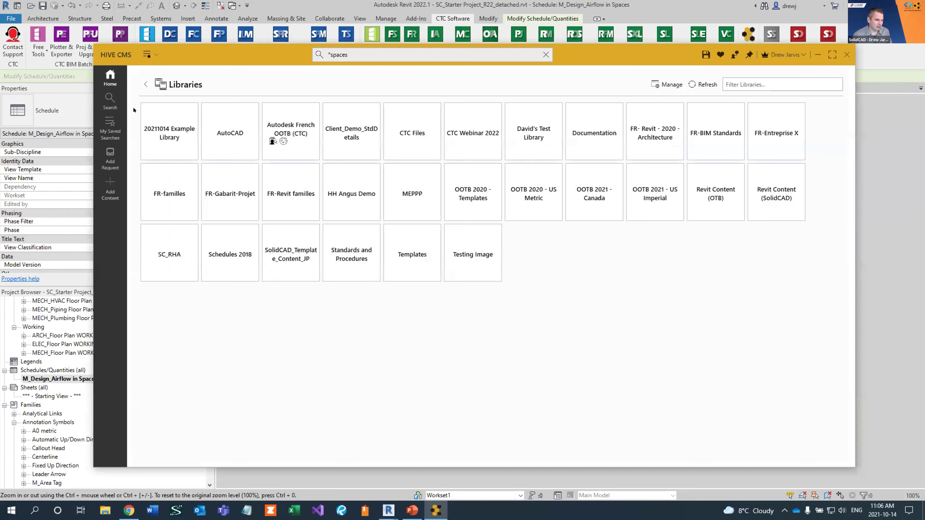
{"action": "left_click", "coordinate": [157, 122]}
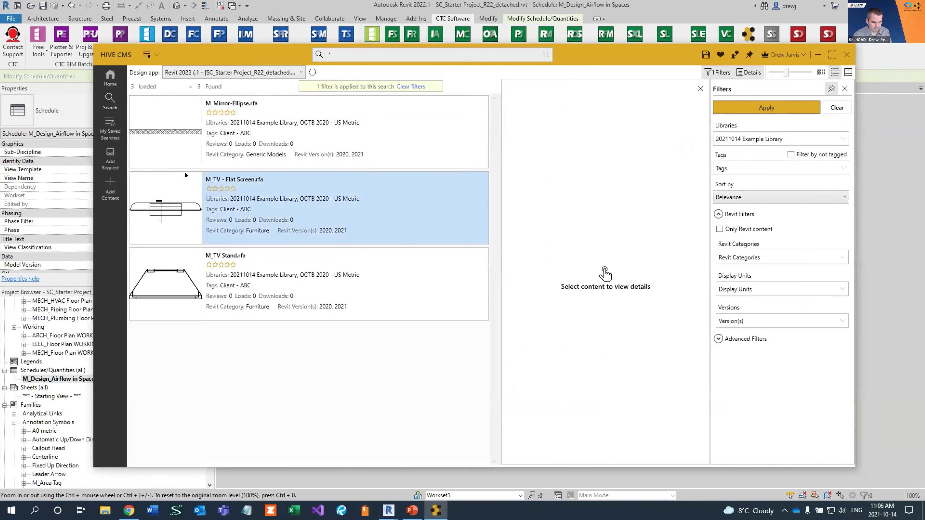
{"action": "left_click", "coordinate": [799, 141]}
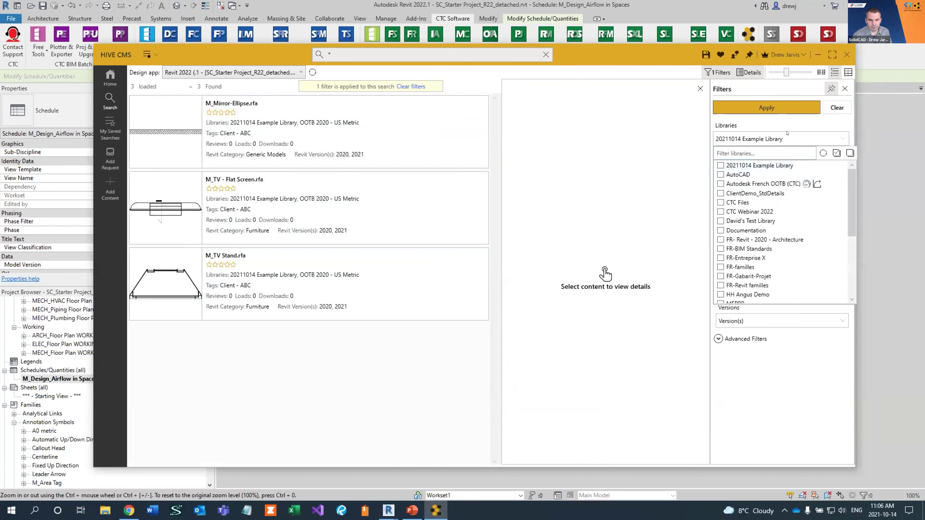
{"action": "left_click", "coordinate": [796, 106]}
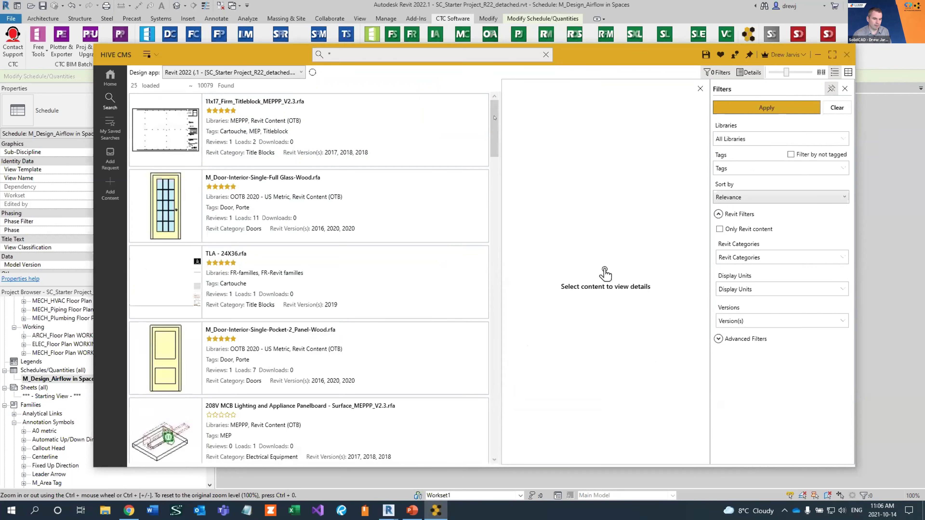
{"action": "scroll", "coordinate": [495, 244], "scroll_direction": "down", "scroll_amount": 10}
{"action": "scroll", "coordinate": [495, 244], "scroll_direction": "up", "scroll_amount": 10}
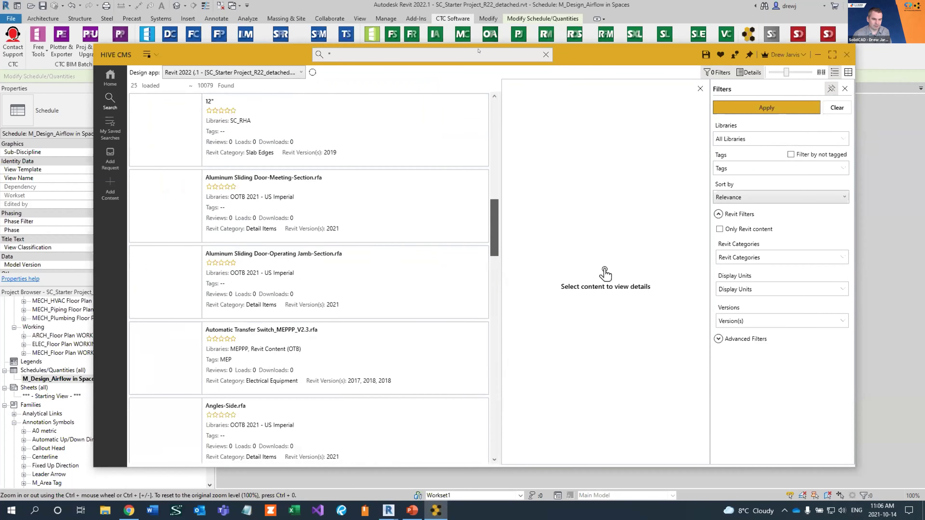
Search all libraries for *ABC and examine the content properties of M_Mirror-Ellipse.rfa.
{"action": "left_click", "coordinate": [365, 51]}
{"action": "type", "text": "ABC"}
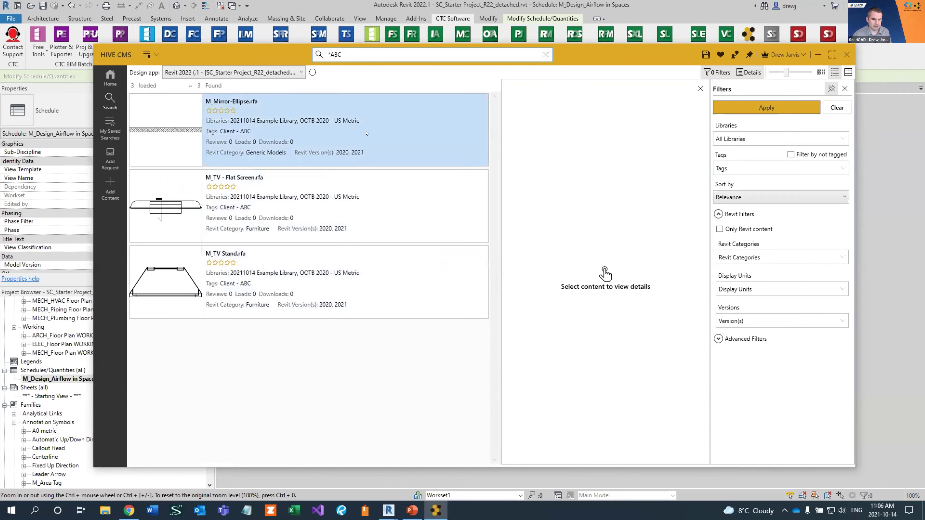
{"action": "left_click", "coordinate": [326, 128]}
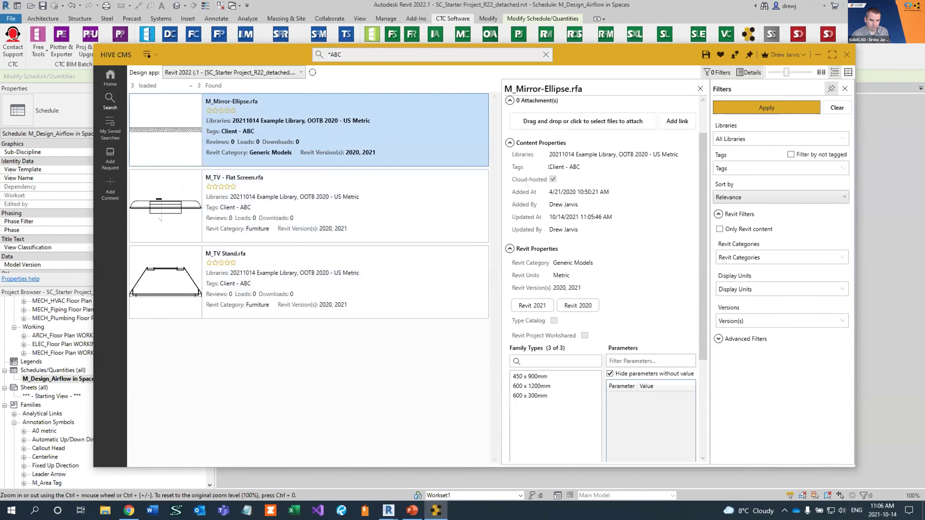
{"action": "left_click", "coordinate": [360, 51]}
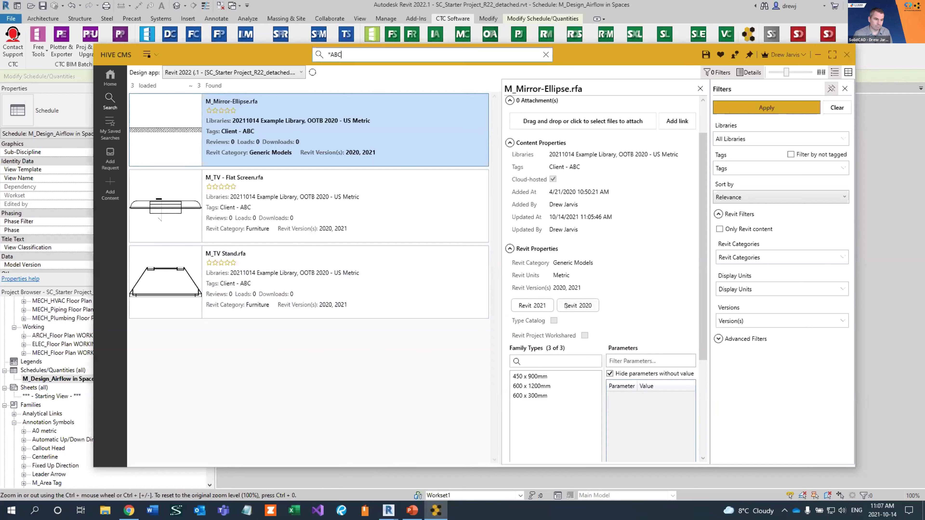
Load only the 600 x 1200mm type of M_Mirror-Ellipse.rfa into the Revit project and dismiss the placement warning.
{"action": "right_click", "coordinate": [376, 130]}
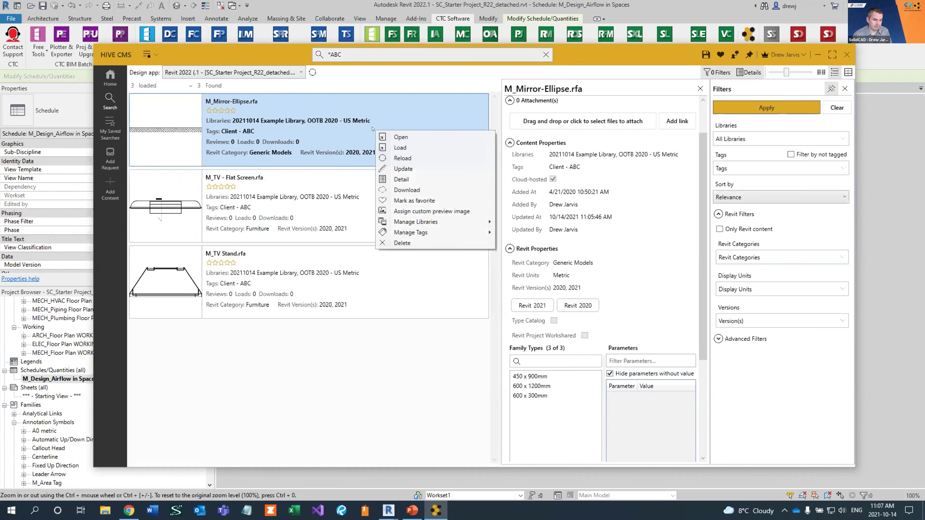
{"action": "left_click", "coordinate": [407, 147]}
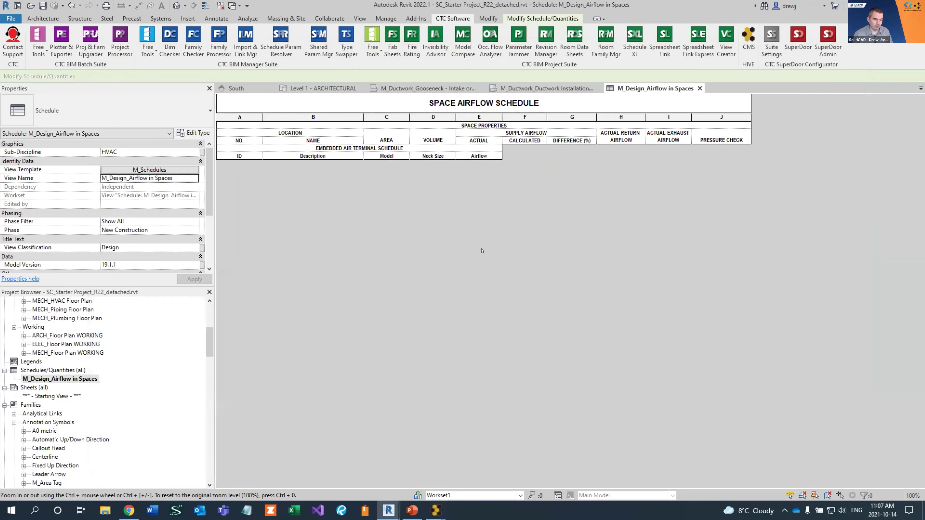
{"action": "mouse_move", "coordinate": [435, 510]}
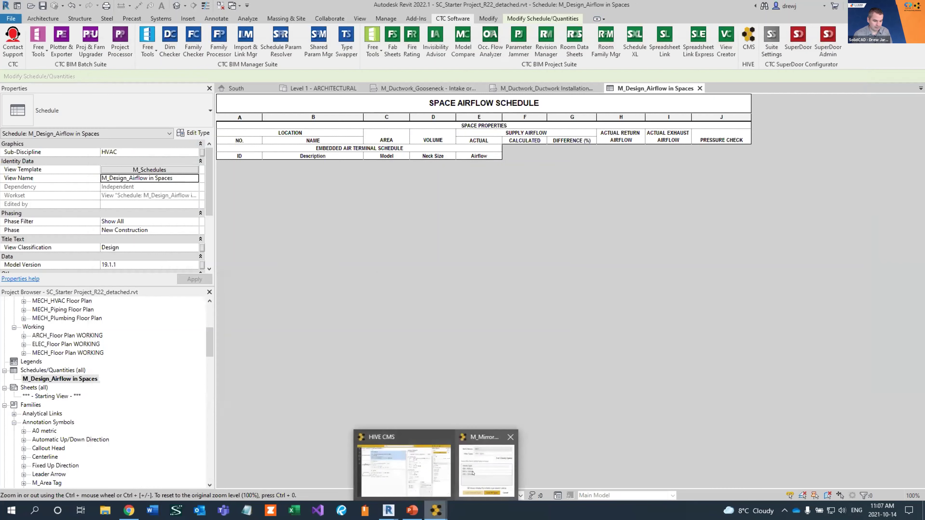
{"action": "left_click", "coordinate": [487, 466]}
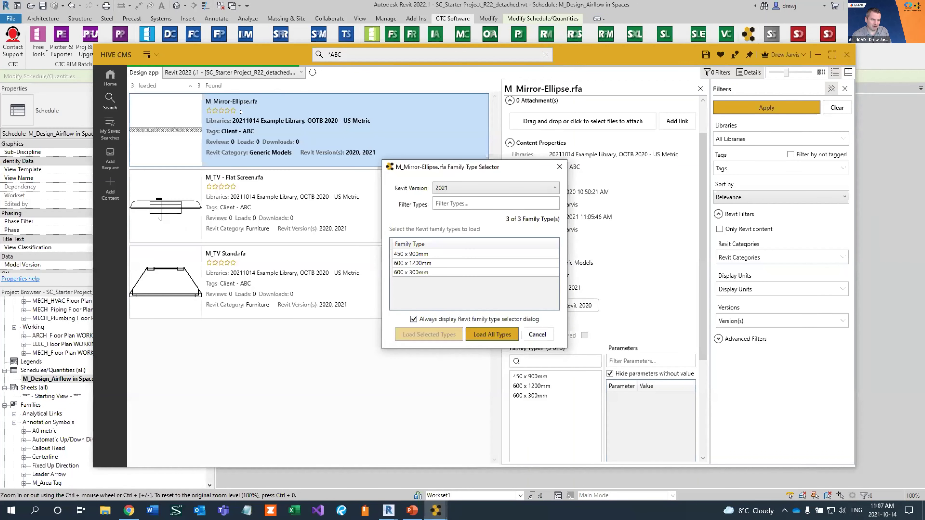
{"action": "left_click", "coordinate": [439, 263]}
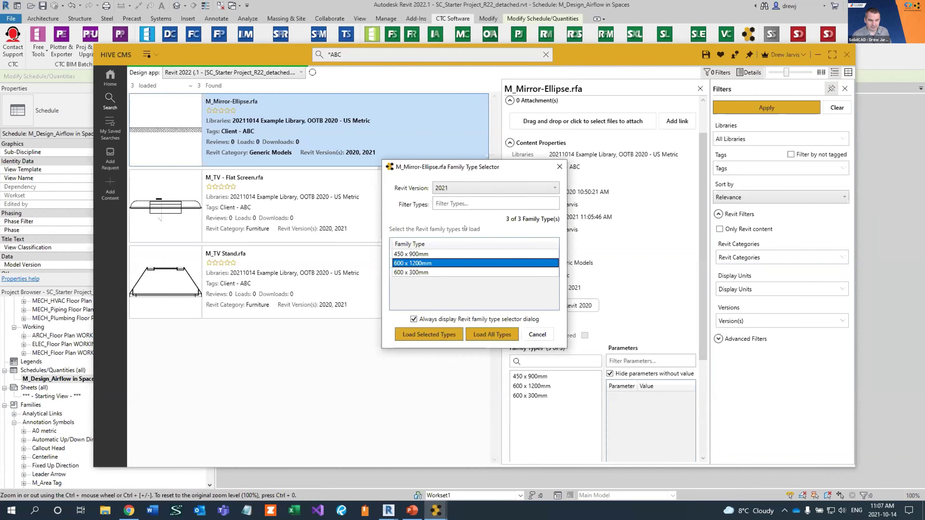
{"action": "left_click", "coordinate": [437, 336]}
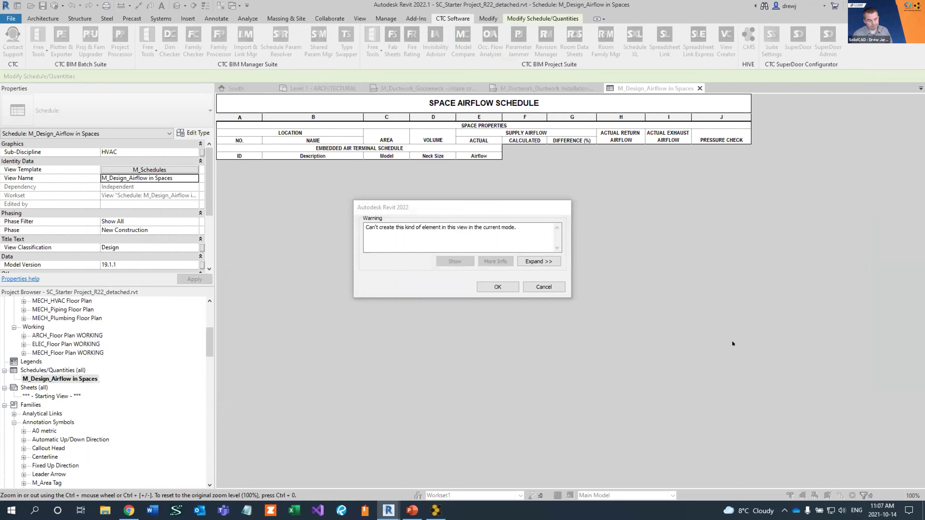
{"action": "left_click", "coordinate": [549, 287]}
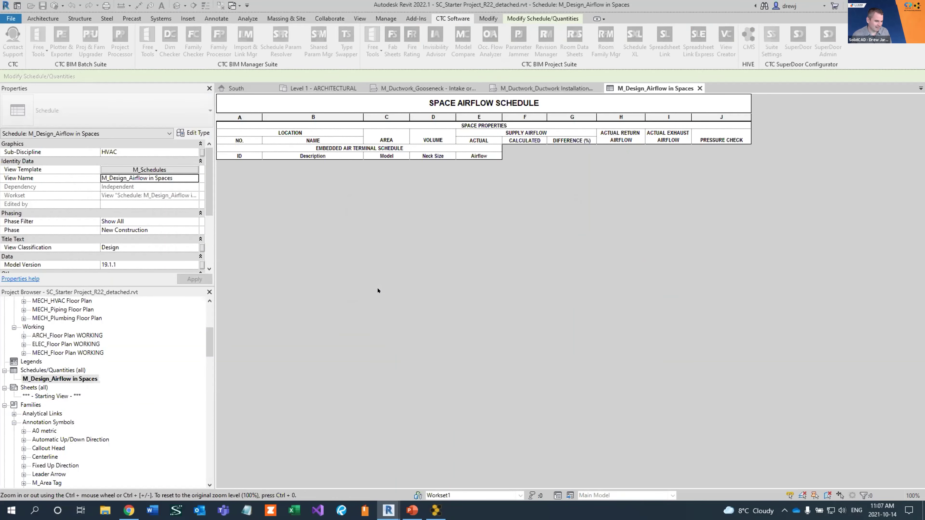
Open the Level 1 - ARCHITECTURAL floor plan in the Revit project.
{"action": "scroll", "coordinate": [101, 328], "scroll_direction": "up", "scroll_amount": 3}
{"action": "scroll", "coordinate": [101, 336], "scroll_direction": "up", "scroll_amount": 4}
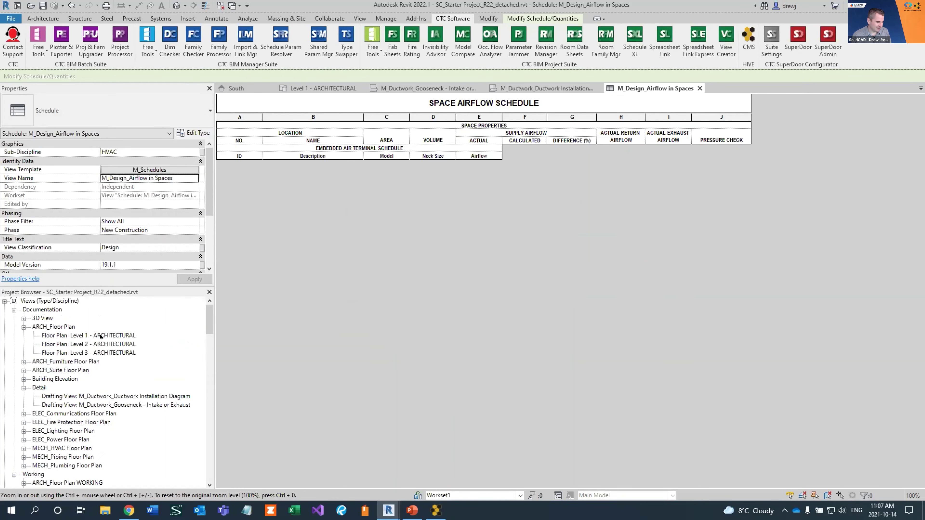
{"action": "double_click", "coordinate": [99, 335]}
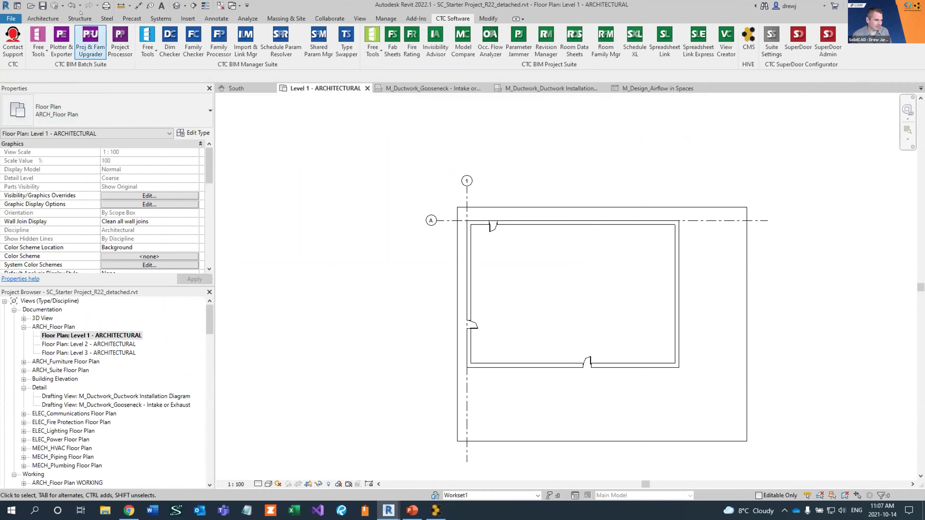
Check the loaded mirror by choosing M_Mirror-Ellipse 600 x 1200mm for component placement, previewing it in the plan, and leaving the command.
{"action": "left_click", "coordinate": [42, 18]}
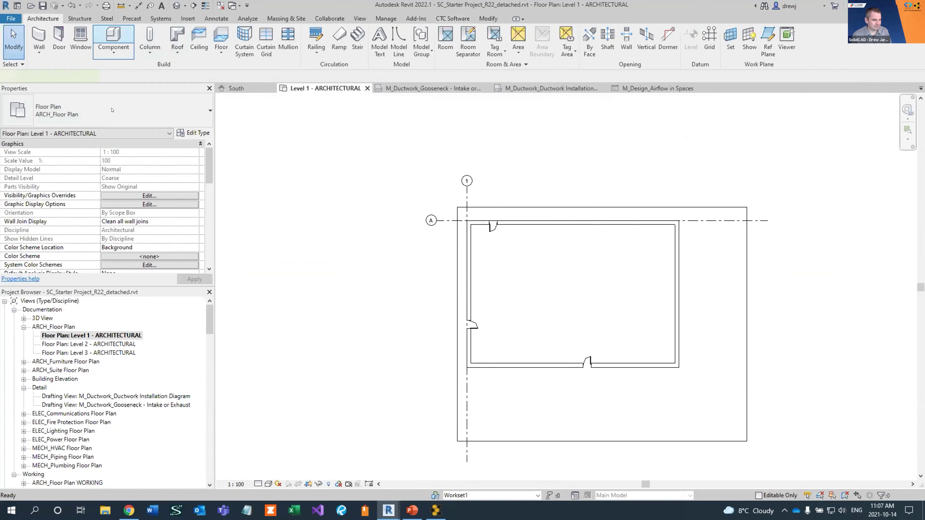
{"action": "left_click", "coordinate": [117, 34]}
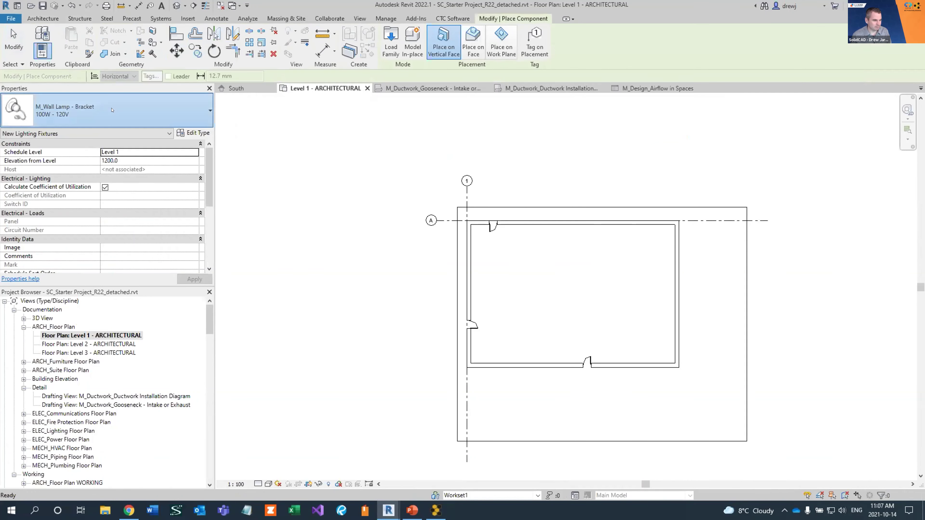
{"action": "left_click", "coordinate": [108, 104]}
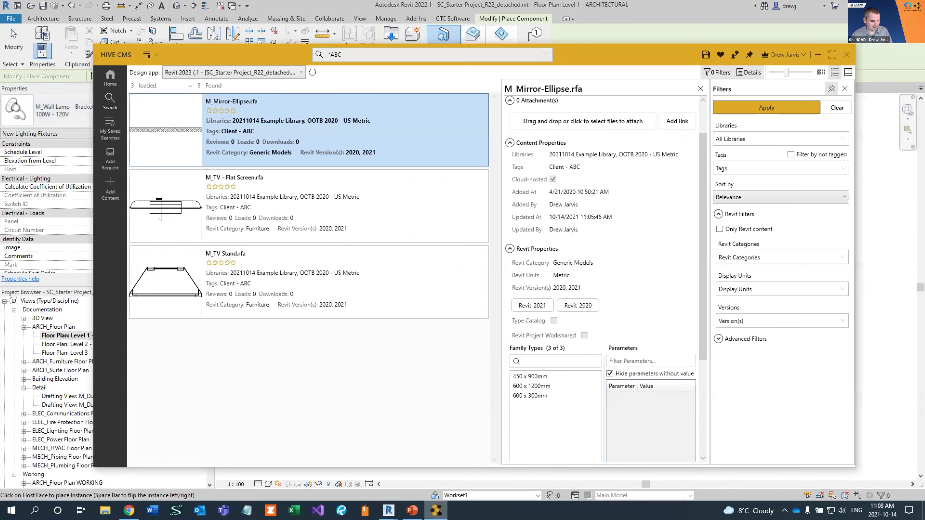
{"action": "left_click", "coordinate": [80, 104]}
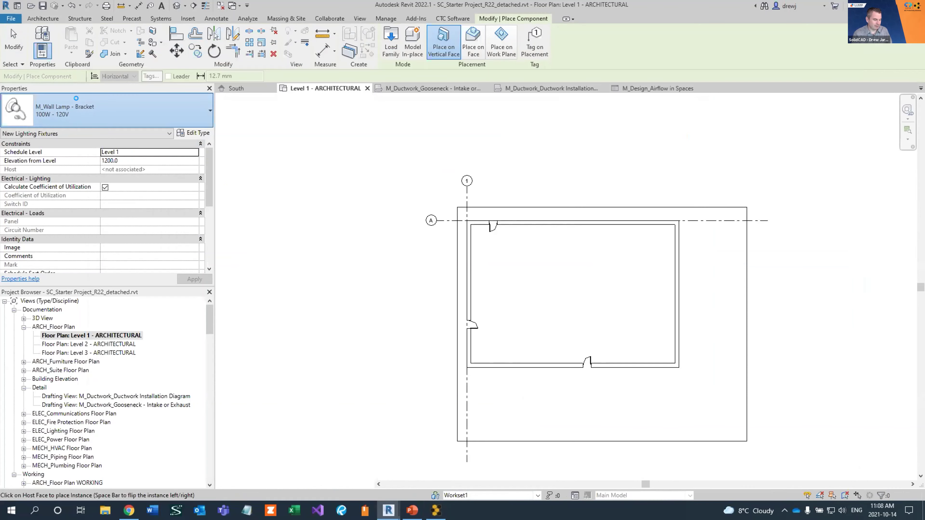
{"action": "left_click", "coordinate": [80, 104]}
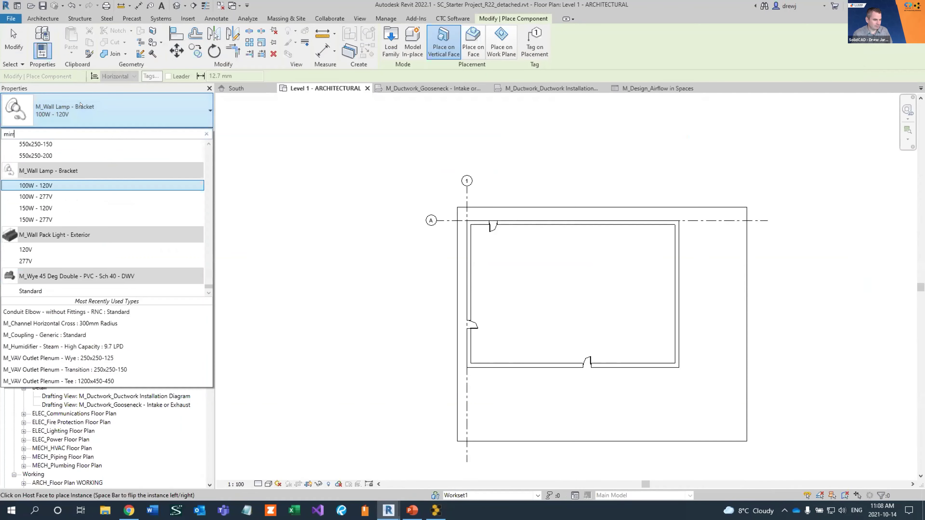
{"action": "type", "text": "mirr"}
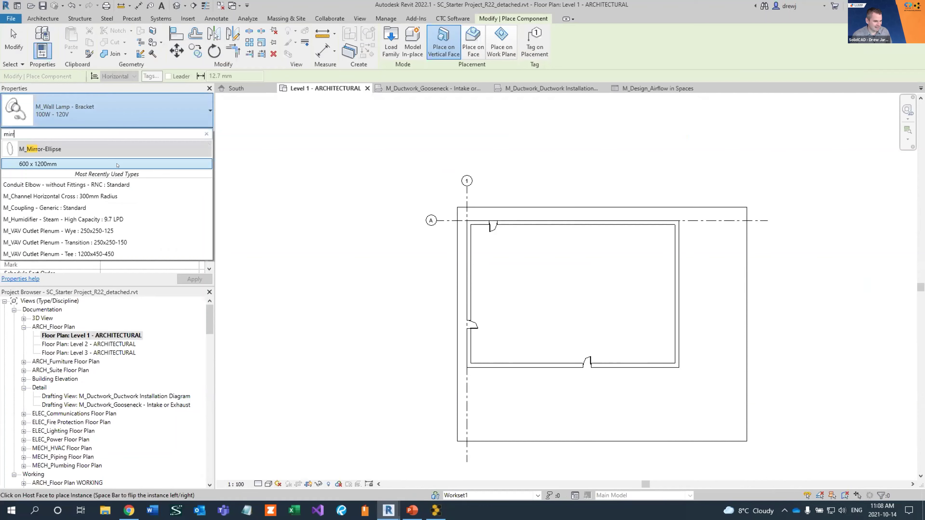
{"action": "mouse_move", "coordinate": [34, 164]}
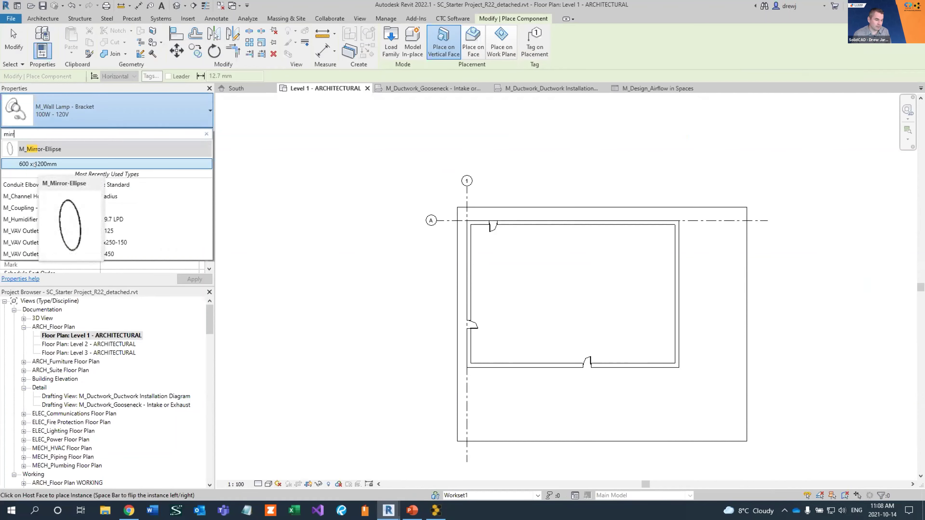
{"action": "left_click", "coordinate": [34, 165]}
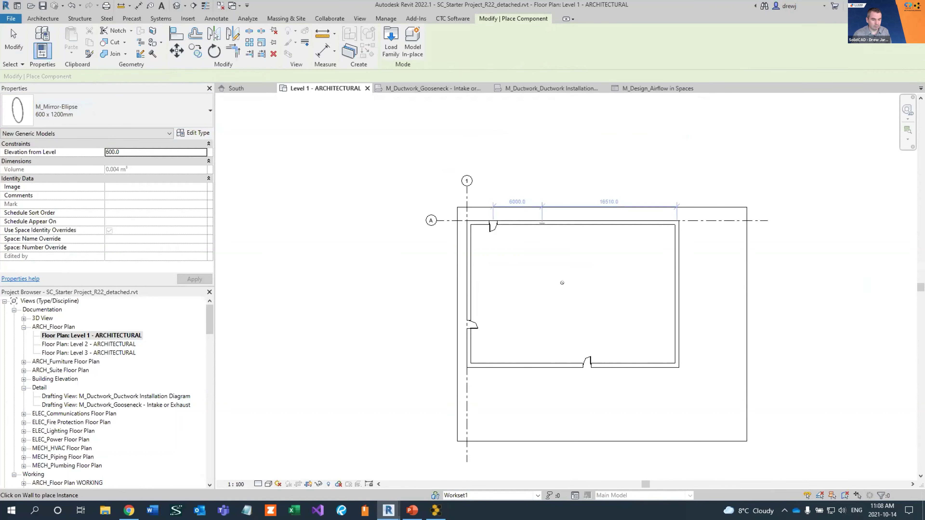
{"action": "key", "text": "Escape"}
{"action": "key", "text": "Escape"}
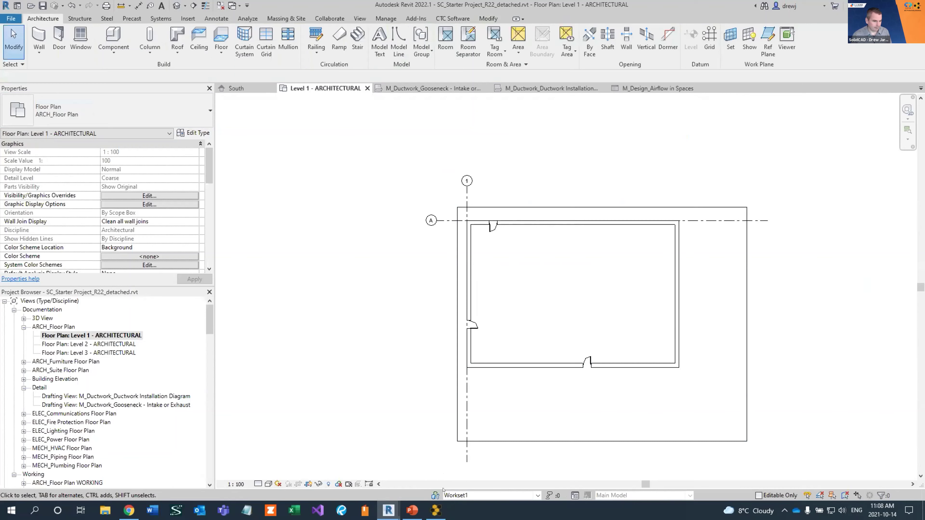
Switch back to the HIVE CMS window.
{"action": "mouse_move", "coordinate": [435, 511]}
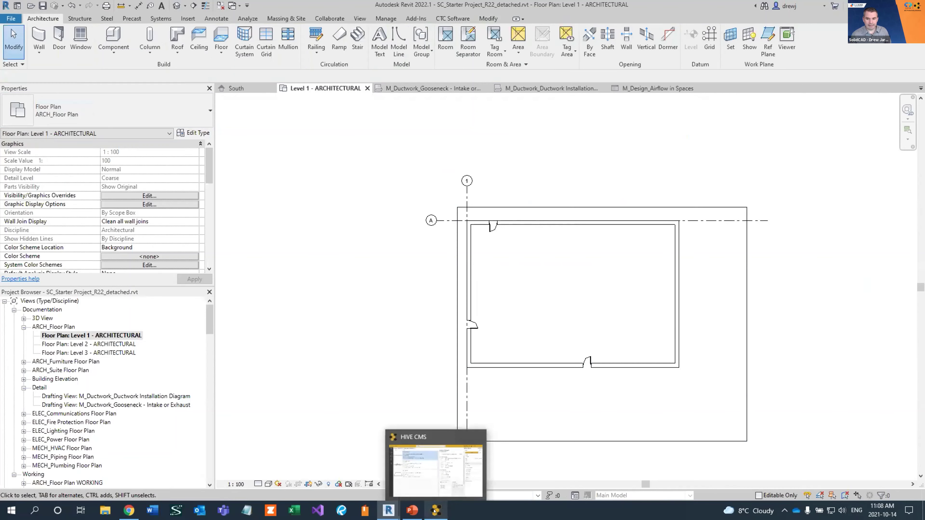